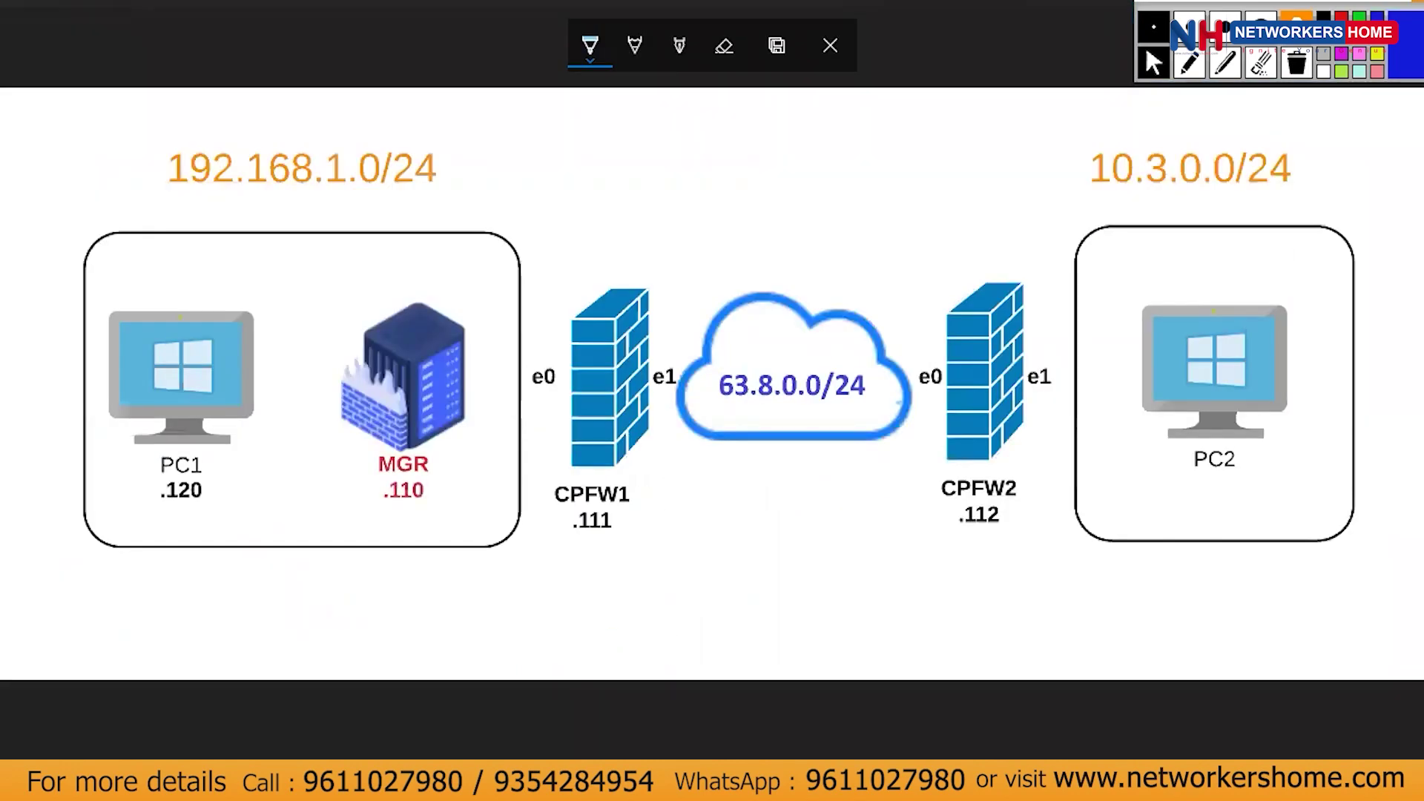
# With the Epic Pen pen, draw arrows from MGR to CPFW2 and circle the MGR and CPFW1 labels
pyautogui.click(1193, 70)
pyautogui.moveTo(428, 315)
pyautogui.mouseDown()
pyautogui.moveTo(512, 261)
pyautogui.moveTo(926, 305)
pyautogui.mouseUp()
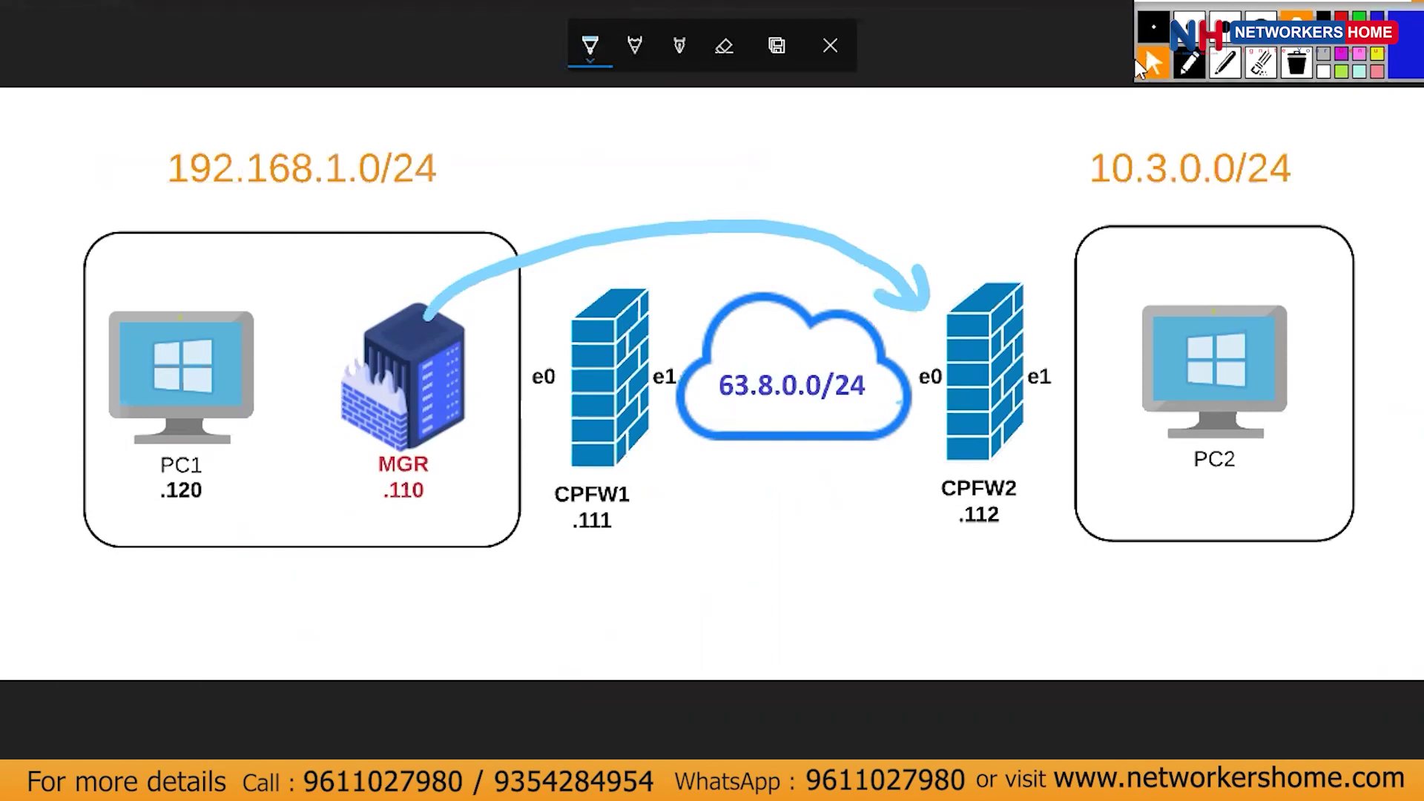
pyautogui.click(1150, 64)
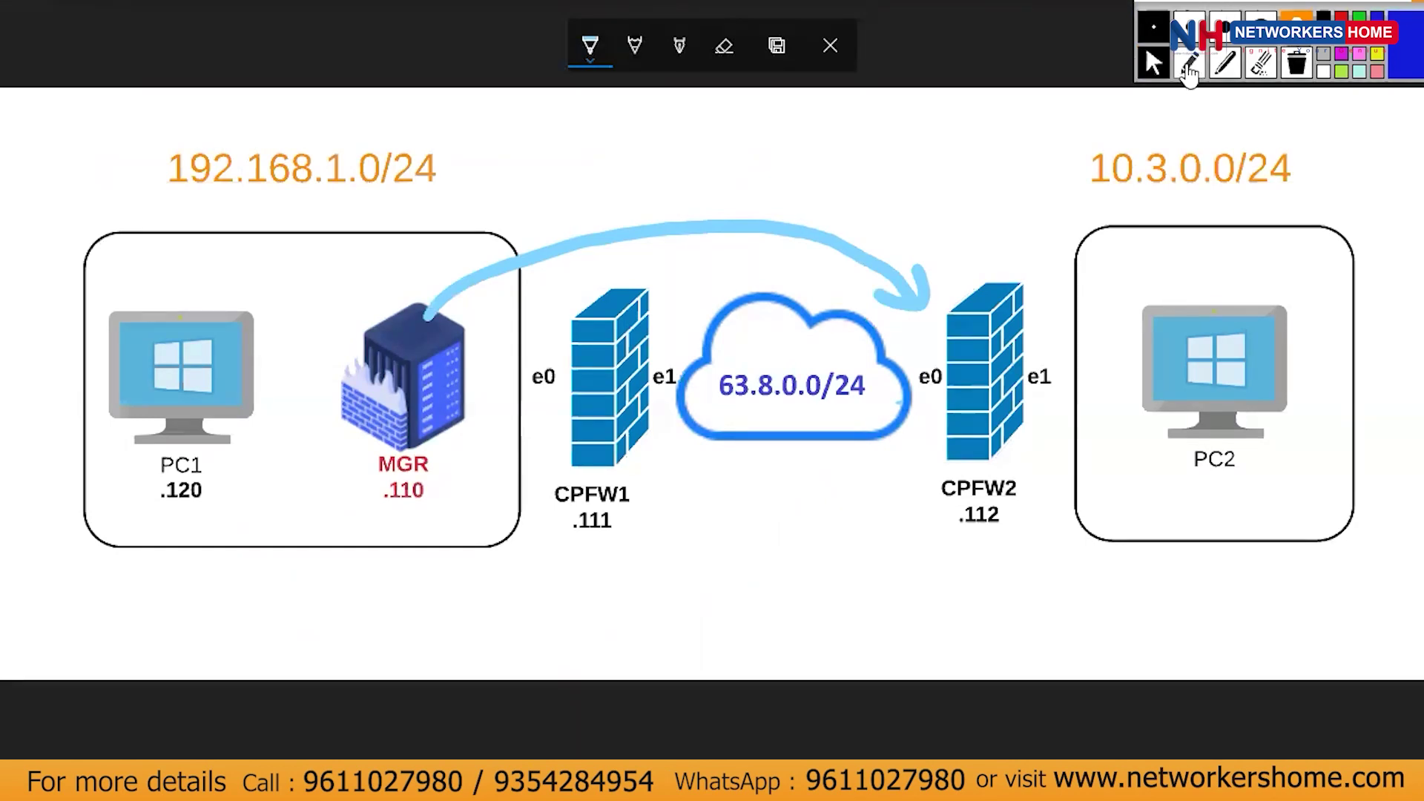
pyautogui.click(1187, 65)
pyautogui.moveTo(638, 467)
pyautogui.mouseDown()
pyautogui.moveTo(586, 454)
pyautogui.moveTo(519, 534)
pyautogui.moveTo(657, 479)
pyautogui.mouseUp()
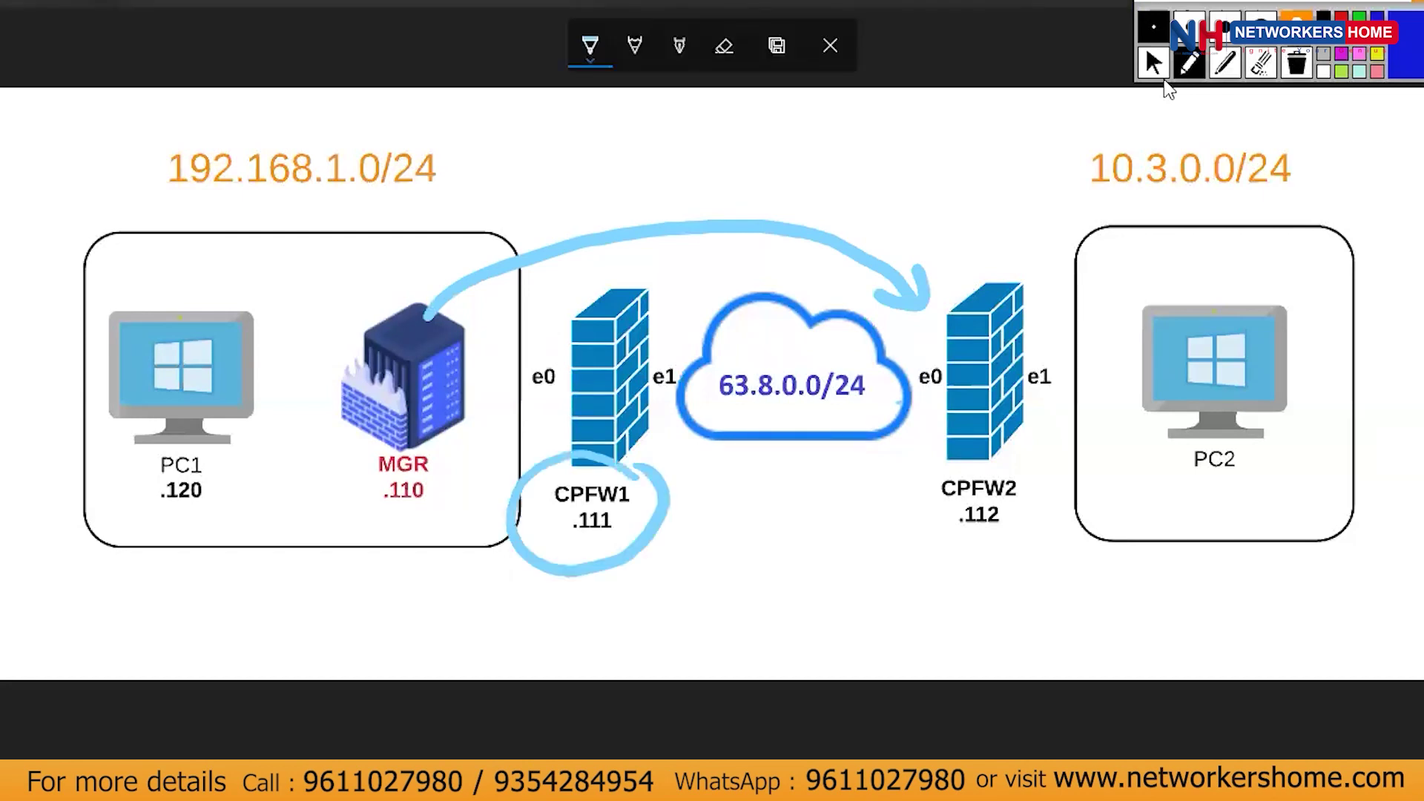
pyautogui.moveTo(445, 449)
pyautogui.mouseDown()
pyautogui.moveTo(371, 434)
pyautogui.moveTo(412, 543)
pyautogui.moveTo(449, 441)
pyautogui.mouseUp()
pyautogui.moveTo(449, 538)
pyautogui.mouseDown()
pyautogui.moveTo(525, 592)
pyautogui.moveTo(897, 523)
pyautogui.moveTo(931, 477)
pyautogui.mouseUp()
pyautogui.moveTo(912, 474); pyautogui.dragTo(927, 499)
pyautogui.moveTo(591, 551)
pyautogui.mouseDown()
pyautogui.moveTo(593, 630)
pyautogui.moveTo(619, 604)
pyautogui.mouseUp()
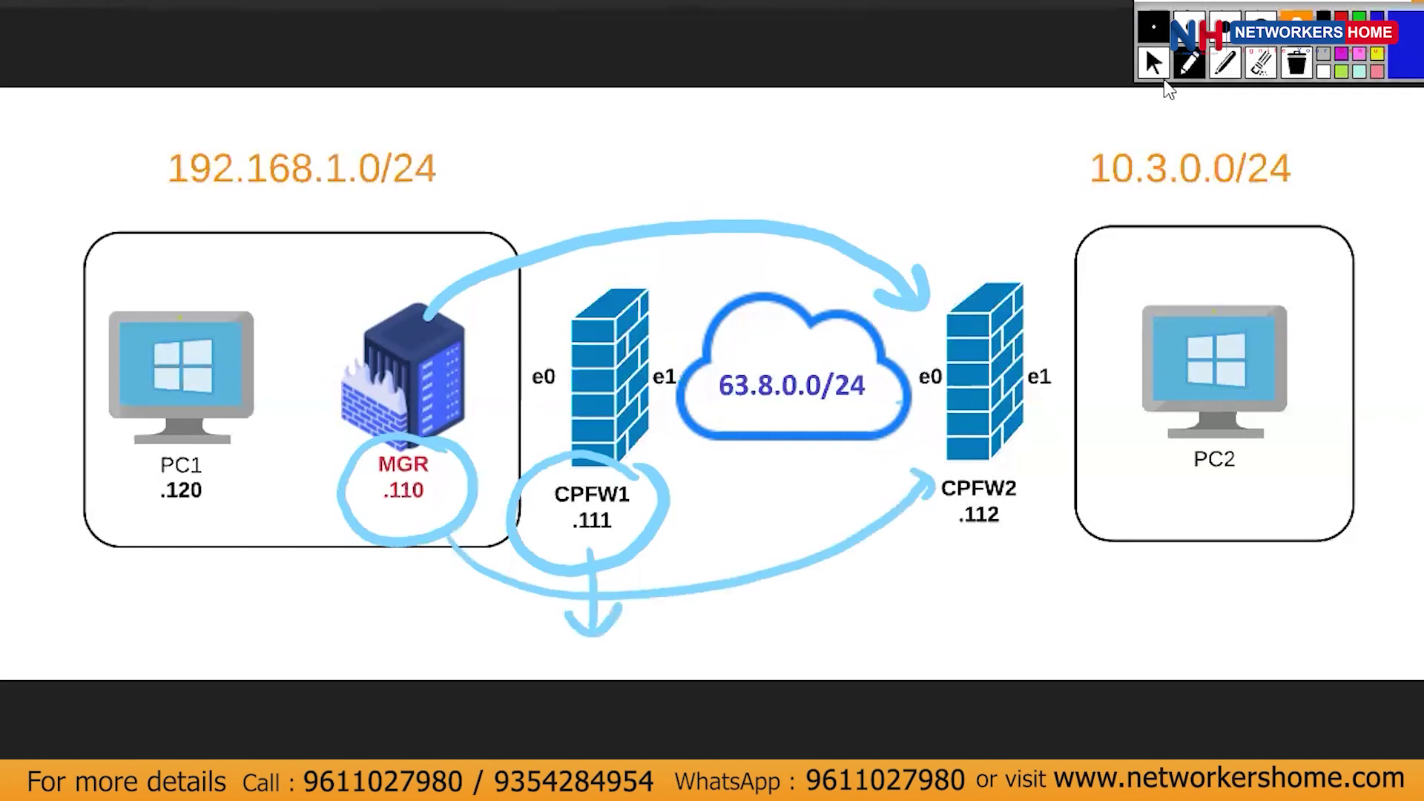
# Write '.120' under CPFW1 and start the note with 'FW1'
pyautogui.click(654, 612)
pyautogui.moveTo(665, 602)
pyautogui.mouseDown()
pyautogui.moveTo(672, 637)
pyautogui.moveTo(705, 634)
pyautogui.moveTo(718, 602)
pyautogui.mouseUp()
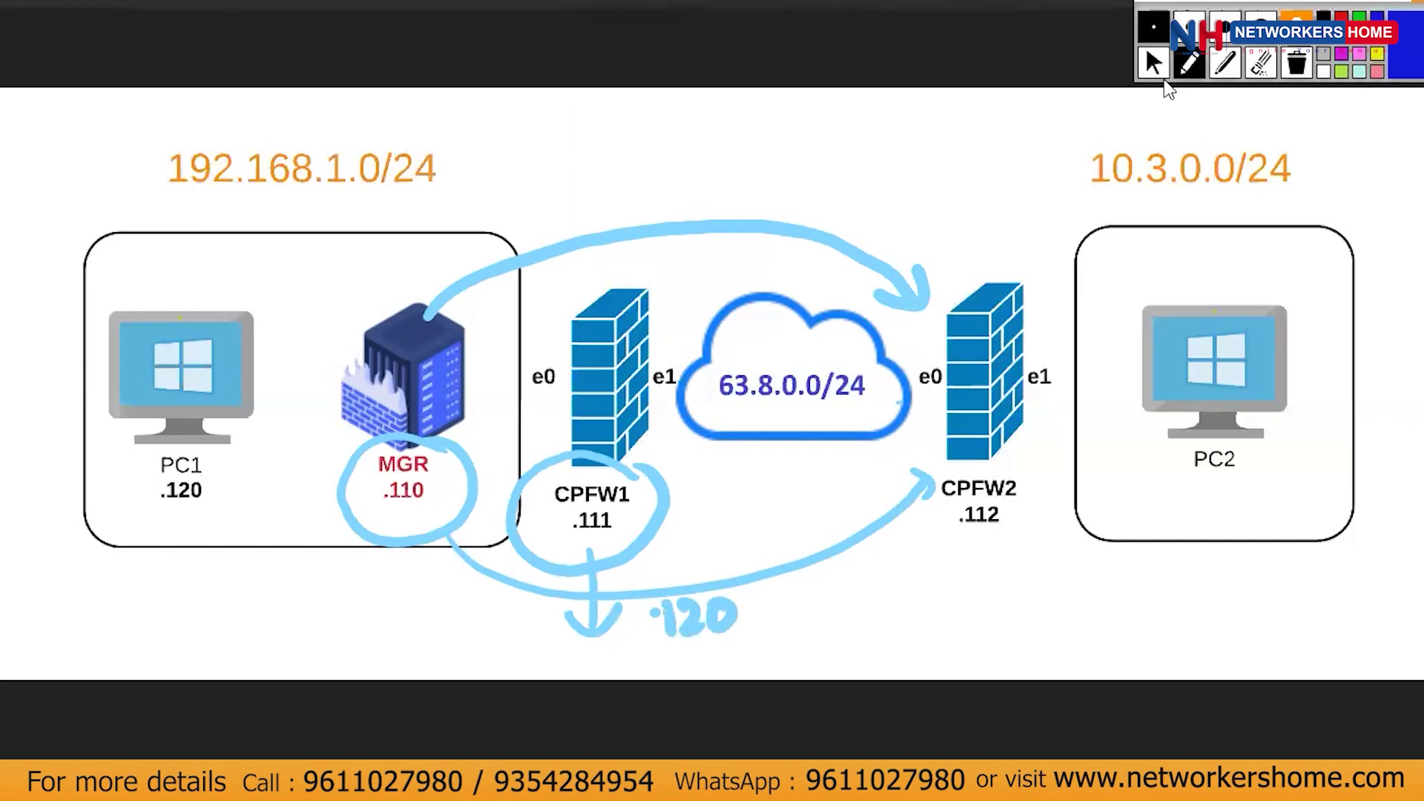
pyautogui.moveTo(827, 583); pyautogui.dragTo(823, 620)
pyautogui.moveTo(820, 597)
pyautogui.mouseDown()
pyautogui.moveTo(848, 578)
pyautogui.moveTo(841, 601)
pyautogui.mouseUp()
pyautogui.moveTo(845, 586)
pyautogui.mouseDown()
pyautogui.moveTo(860, 617)
pyautogui.moveTo(895, 590)
pyautogui.moveTo(899, 613)
pyautogui.mouseUp()
pyautogui.moveTo(824, 614)
pyautogui.mouseDown()
pyautogui.moveTo(820, 655)
pyautogui.moveTo(905, 656)
pyautogui.mouseUp()
# Finish the note as 'FW1 FW2 = Accept', with Accept drawn inside a box
pyautogui.moveTo(961, 583); pyautogui.dragTo(1056, 574)
pyautogui.moveTo(957, 618); pyautogui.dragTo(1052, 614)
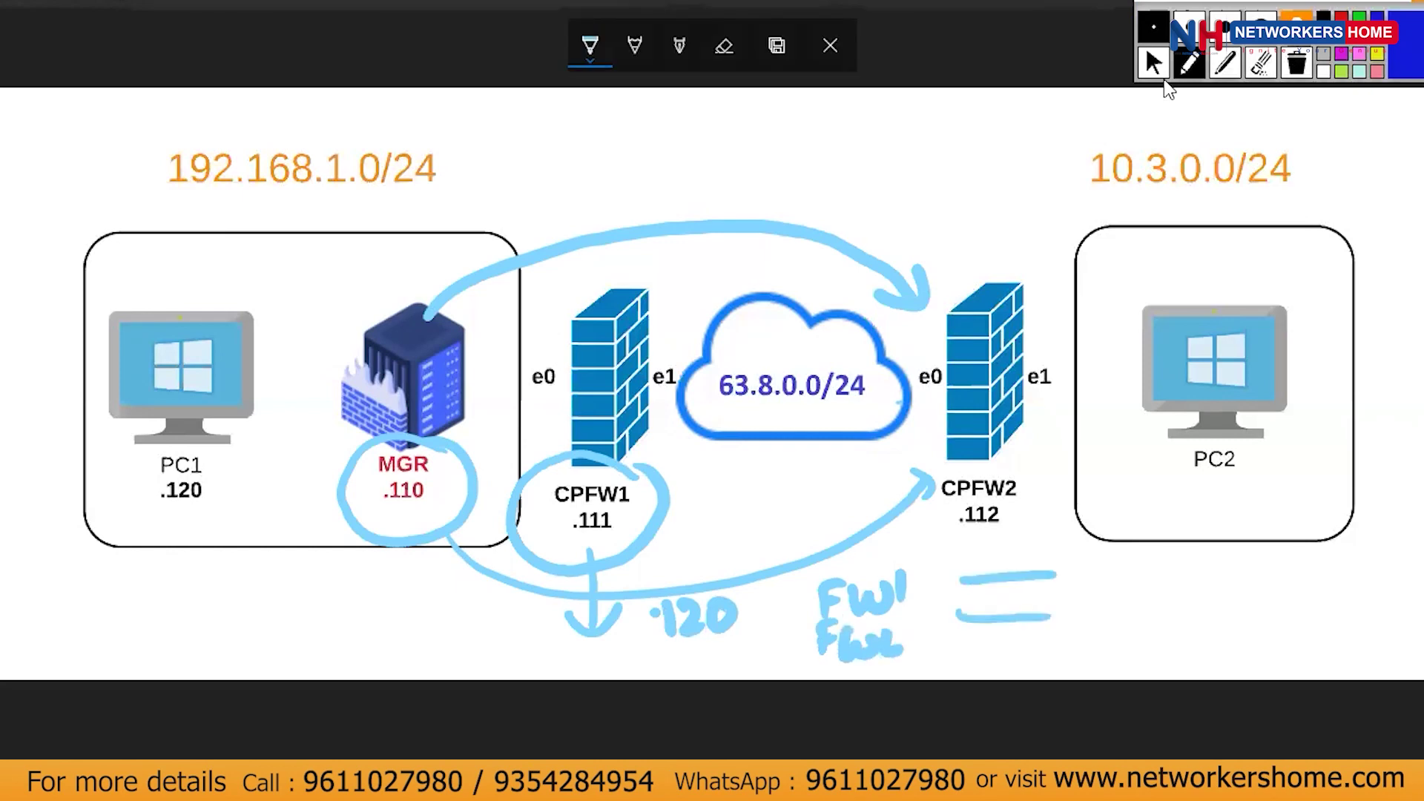
pyautogui.moveTo(1132, 558); pyautogui.dragTo(1113, 644)
pyautogui.moveTo(1127, 564); pyautogui.dragTo(1284, 619)
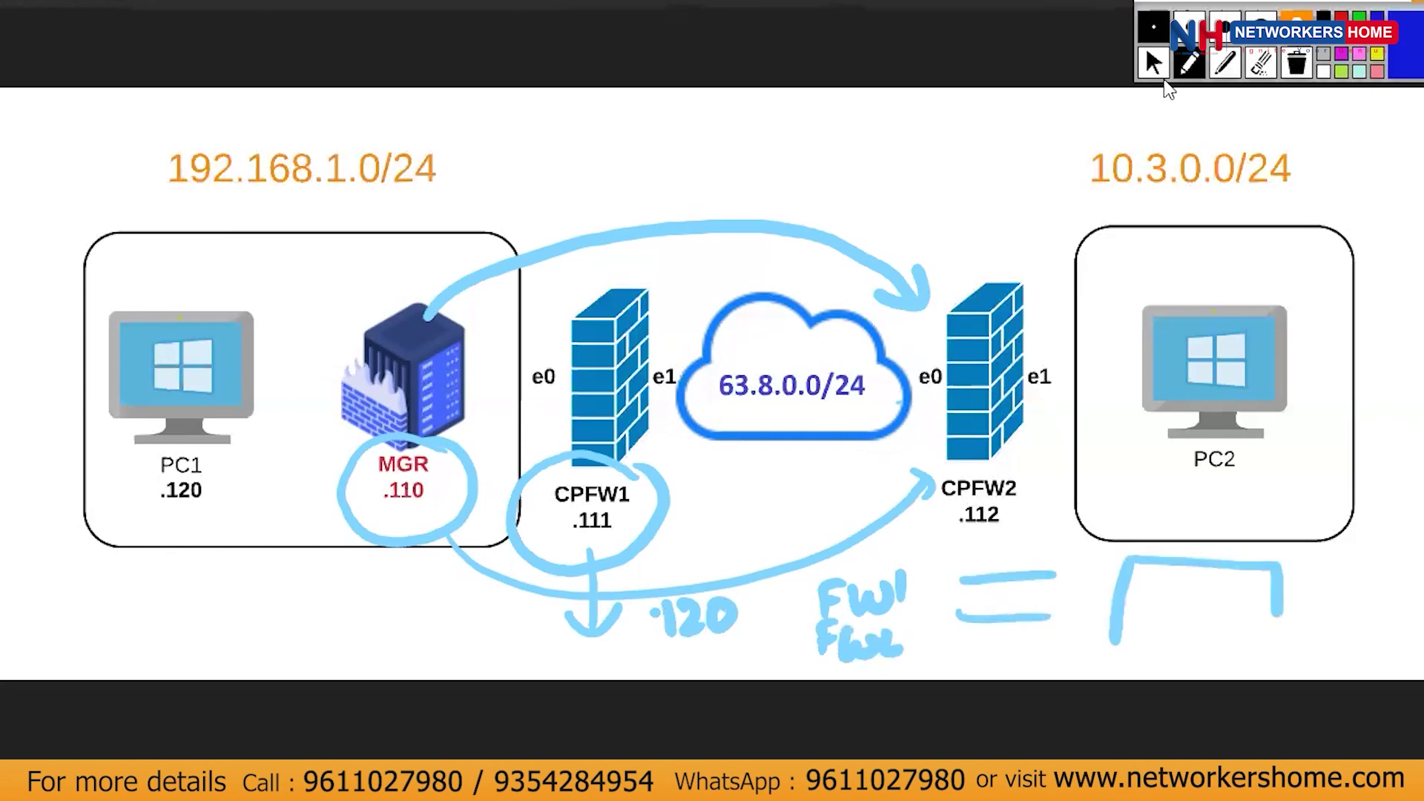
pyautogui.moveTo(1145, 627); pyautogui.dragTo(1285, 643)
pyautogui.moveTo(1141, 603)
pyautogui.mouseDown()
pyautogui.moveTo(1177, 599)
pyautogui.moveTo(1178, 586)
pyautogui.moveTo(1273, 590)
pyautogui.mouseUp()
pyautogui.moveTo(1282, 593); pyautogui.dragTo(1302, 594)
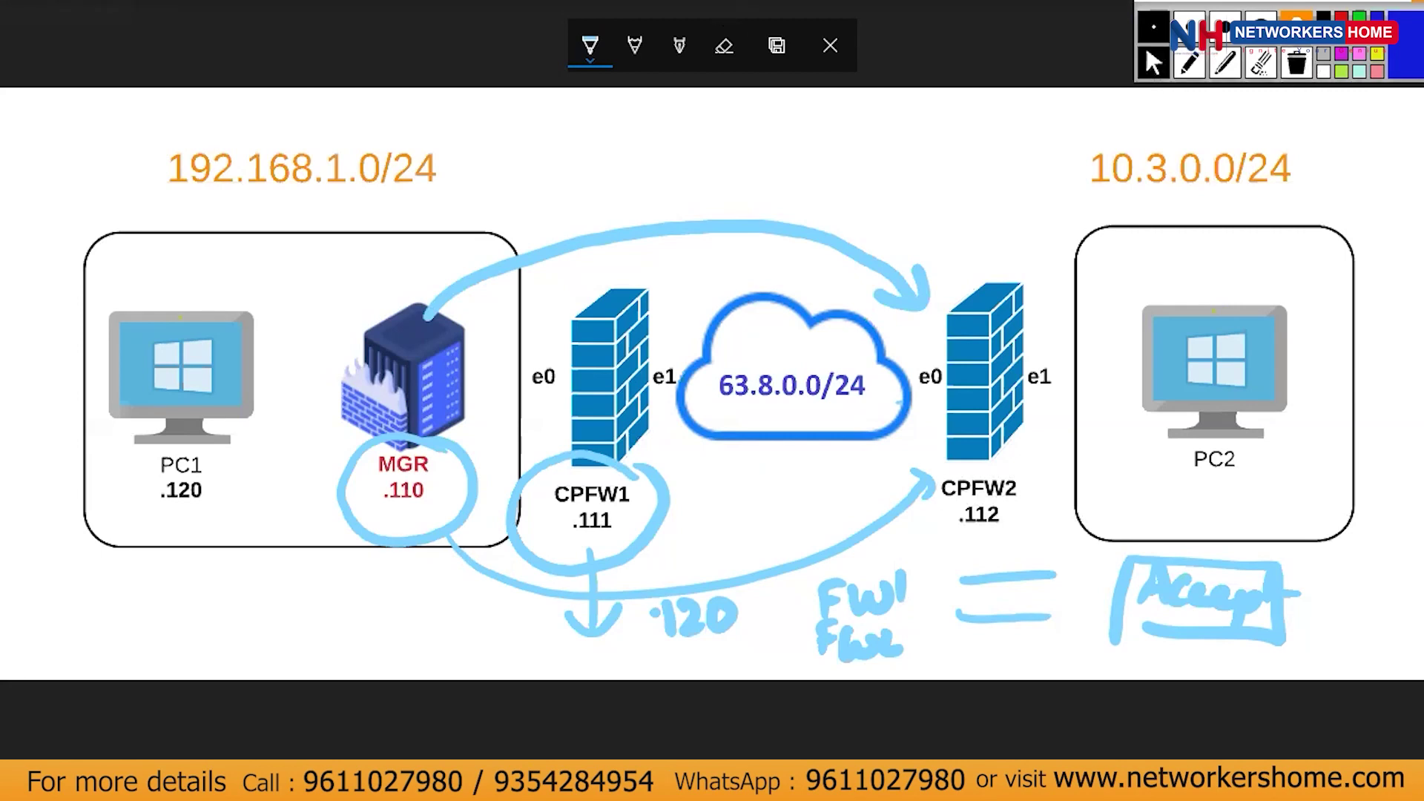
# Bring the SmartConsole browser window forward and make it full screen
pyautogui.click(67, 740)
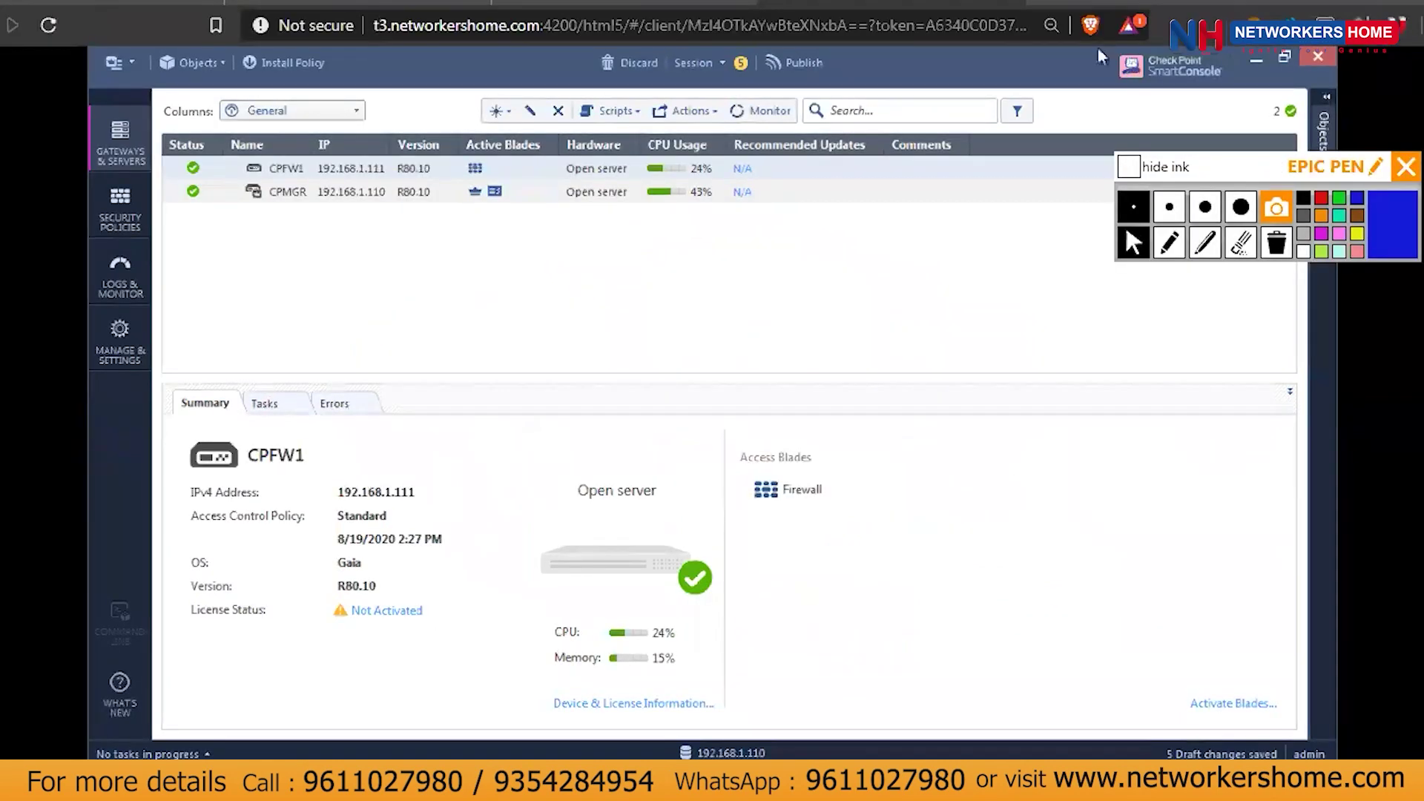
pyautogui.hotkey('alt', 'f')
pyautogui.click(1413, 449)
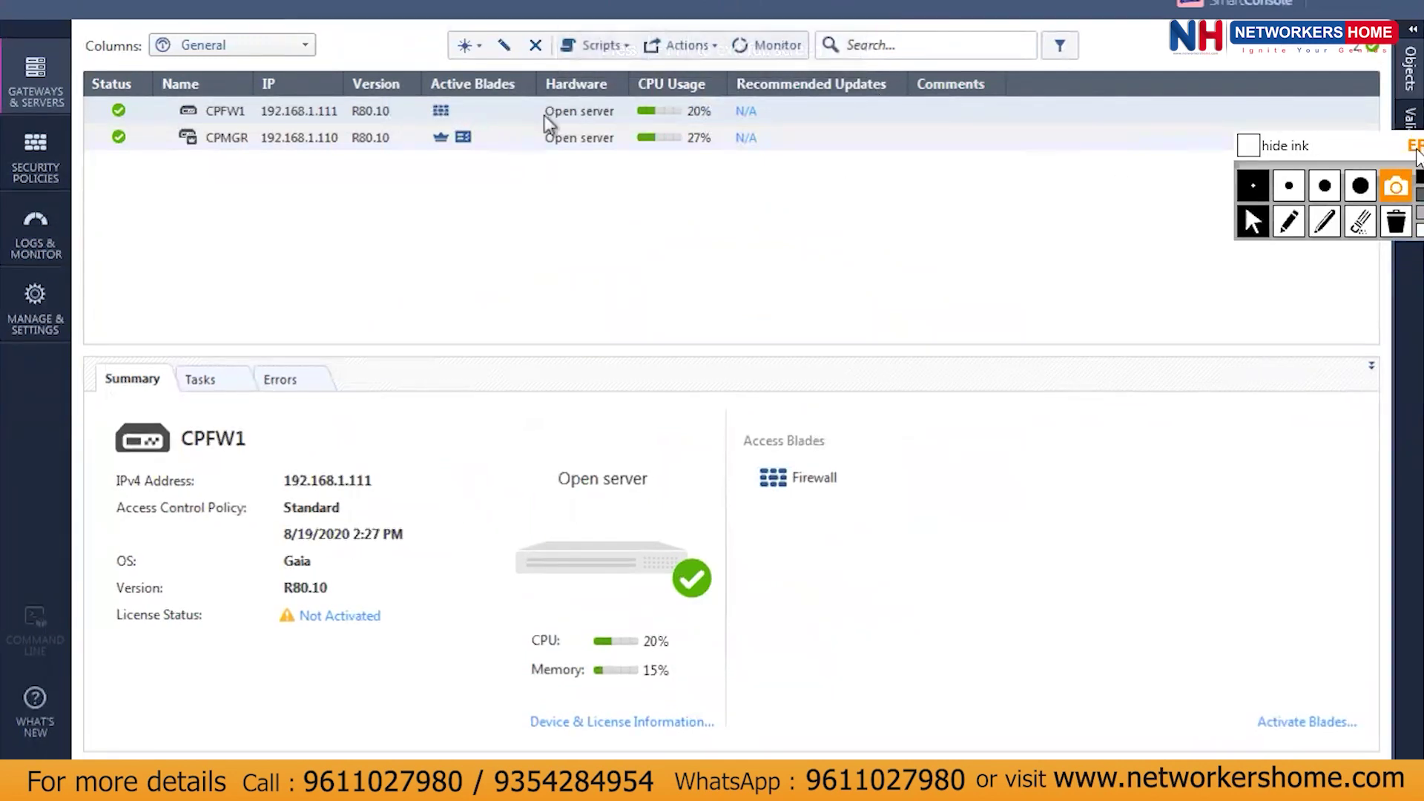
# Reposition the Epic Pen palette and switch it to the arrow tool
pyautogui.moveTo(1417, 152); pyautogui.dragTo(1219, 165)
pyautogui.click(1089, 236)
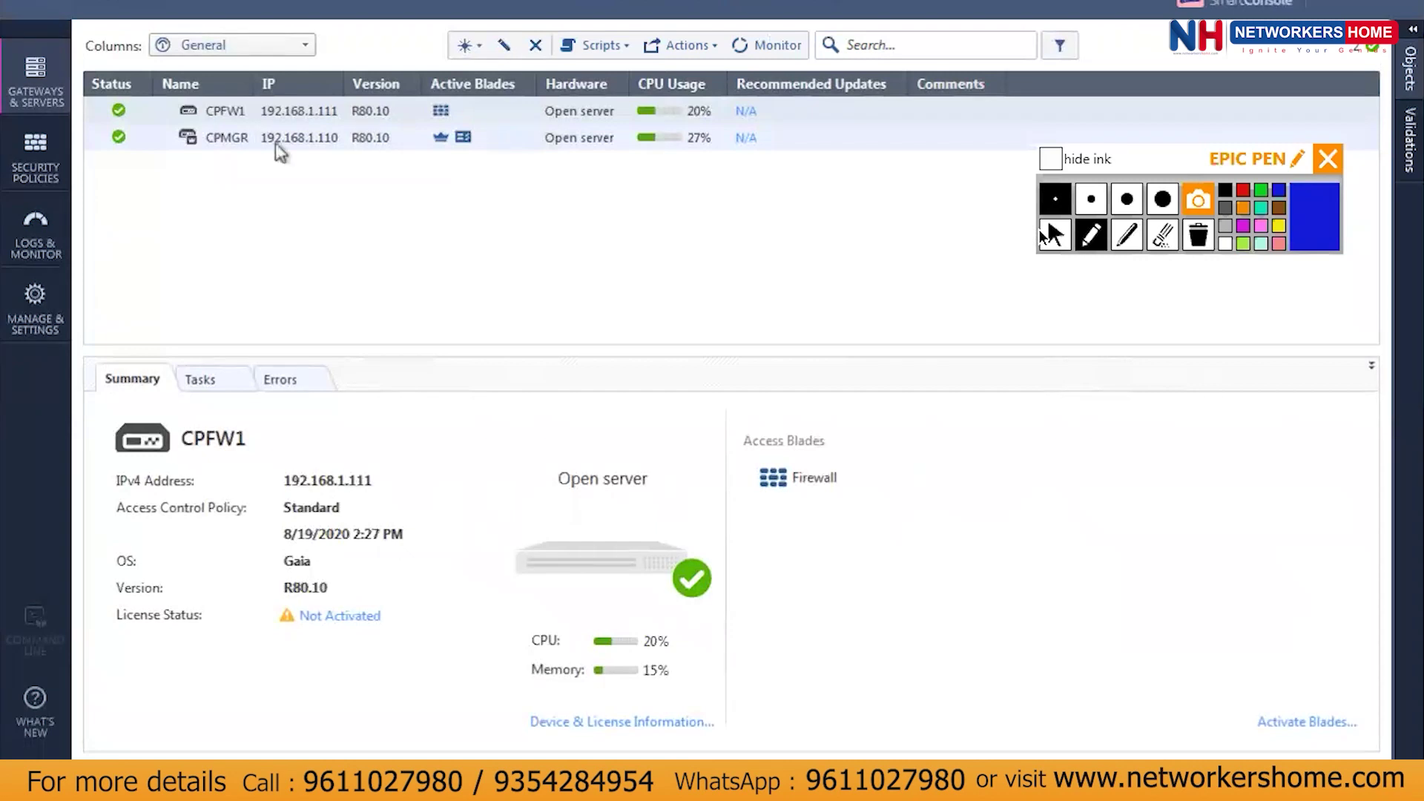
pyautogui.click(1048, 235)
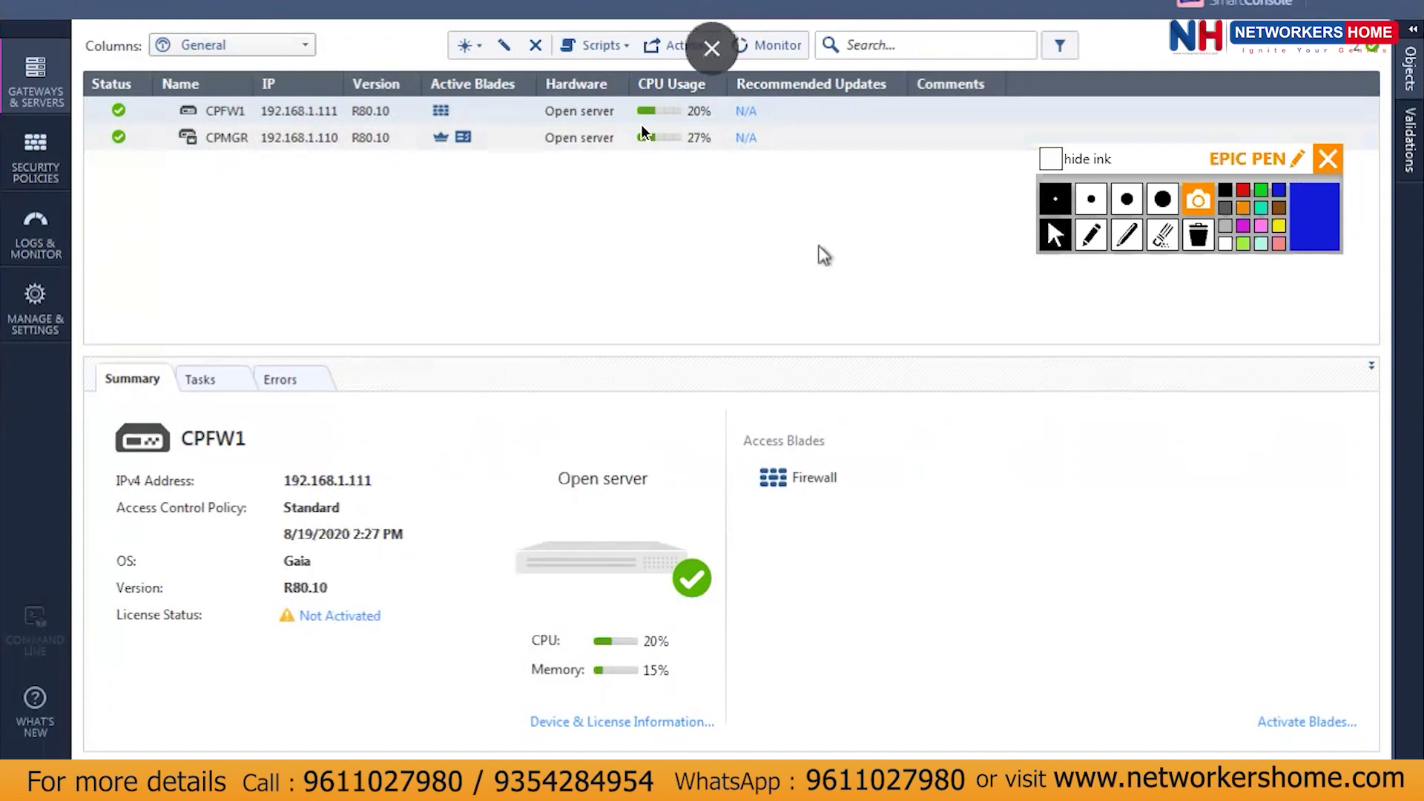
# In Security Policies, set the Cleanup rule's Track to Log and view its logs
pyautogui.click(49, 167)
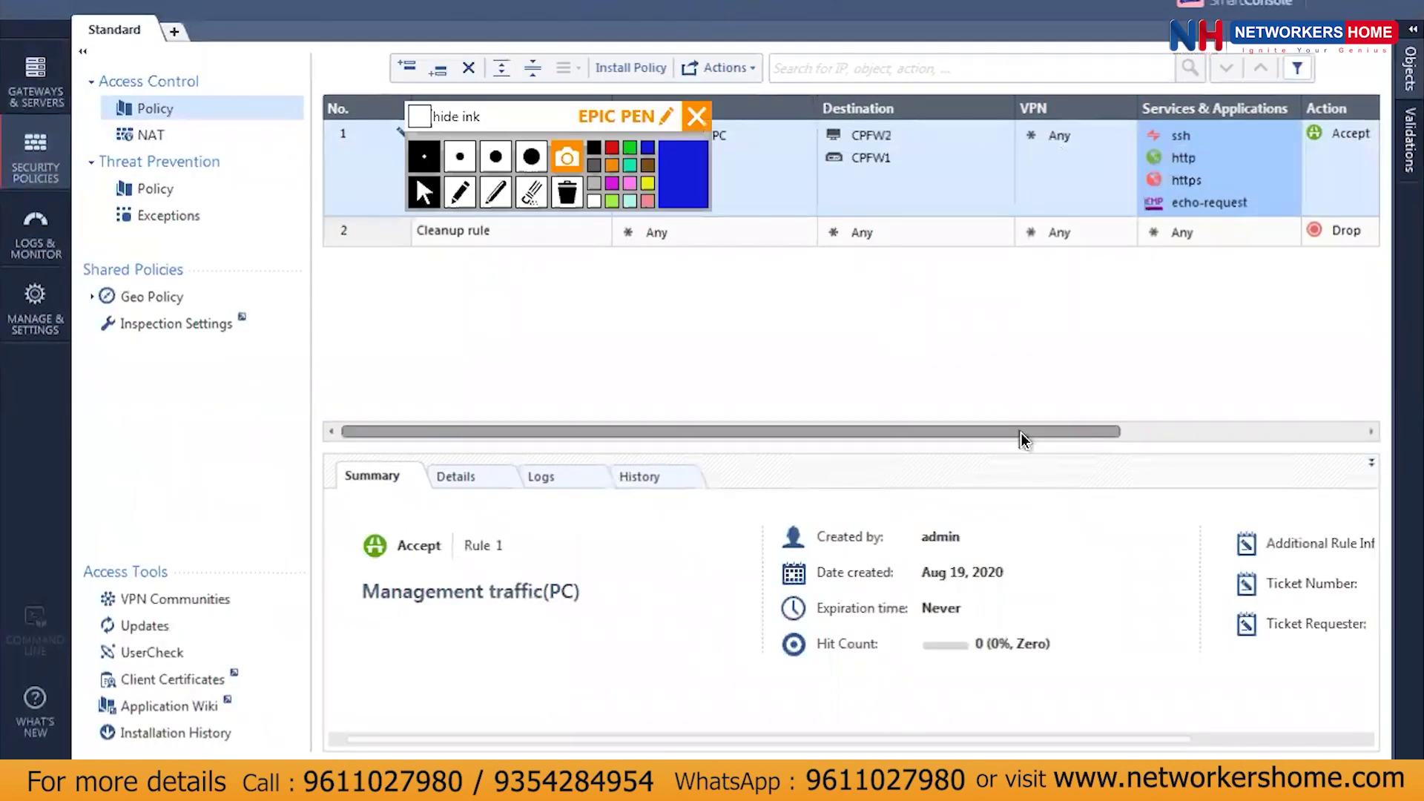
pyautogui.moveTo(1023, 439); pyautogui.dragTo(1270, 425)
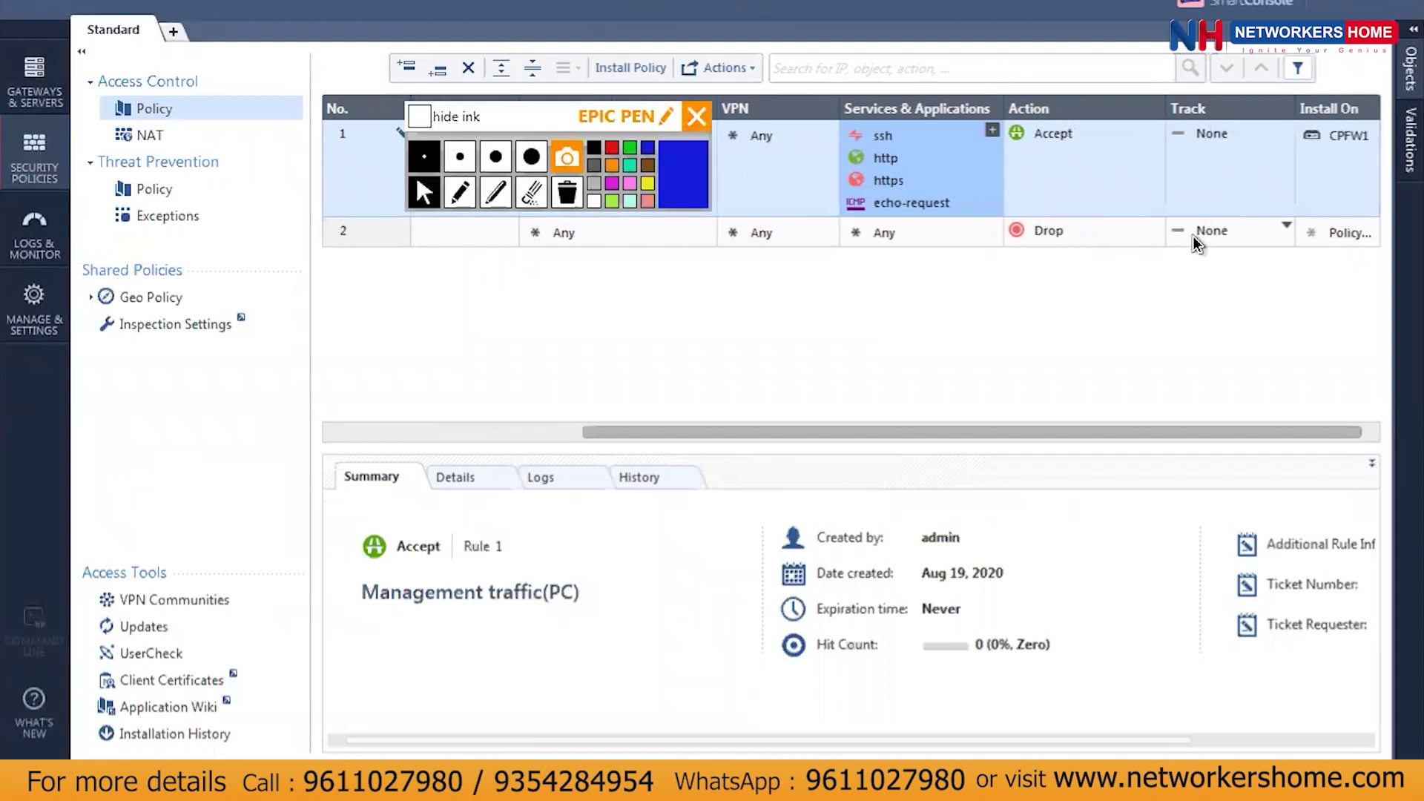
pyautogui.click(1243, 239)
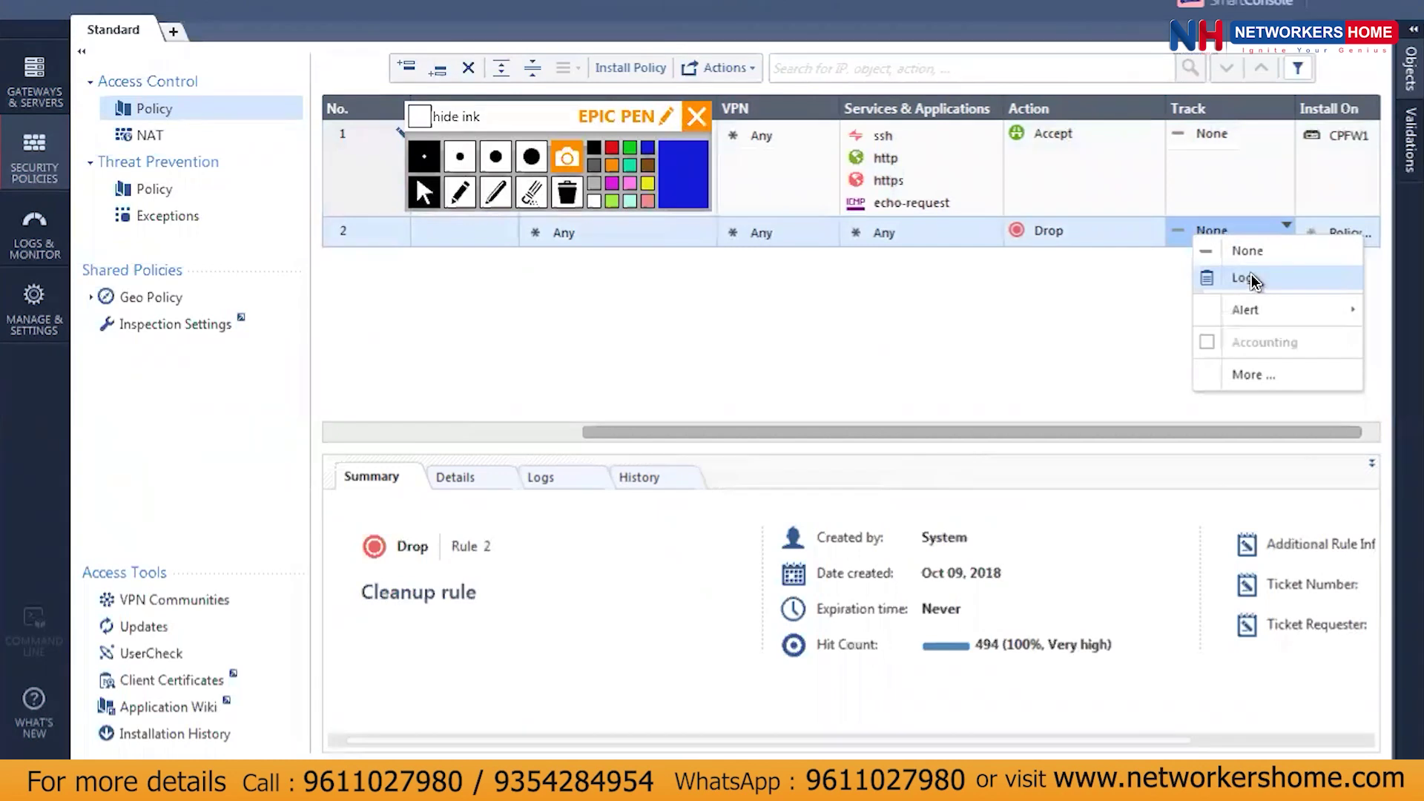
pyautogui.click(1253, 279)
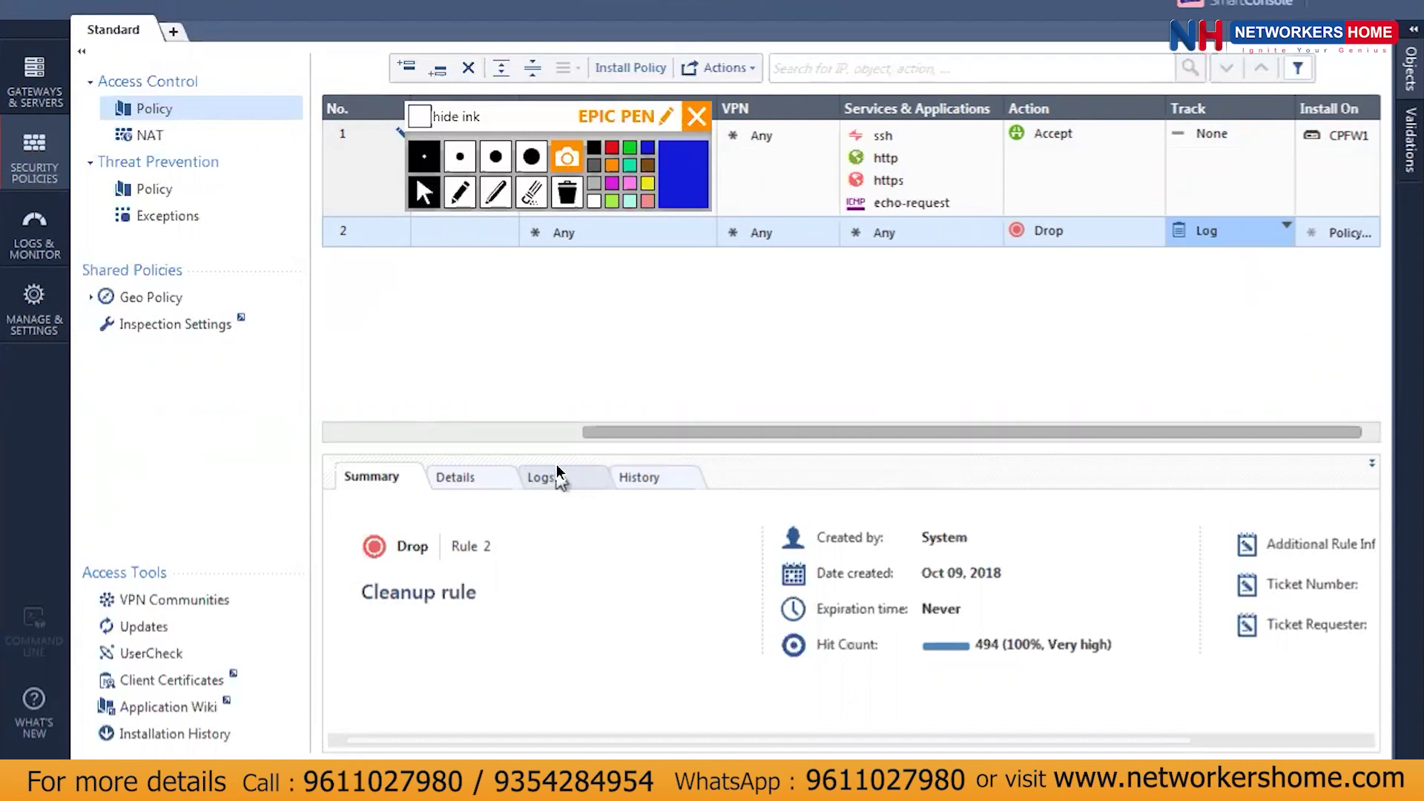
pyautogui.click(562, 482)
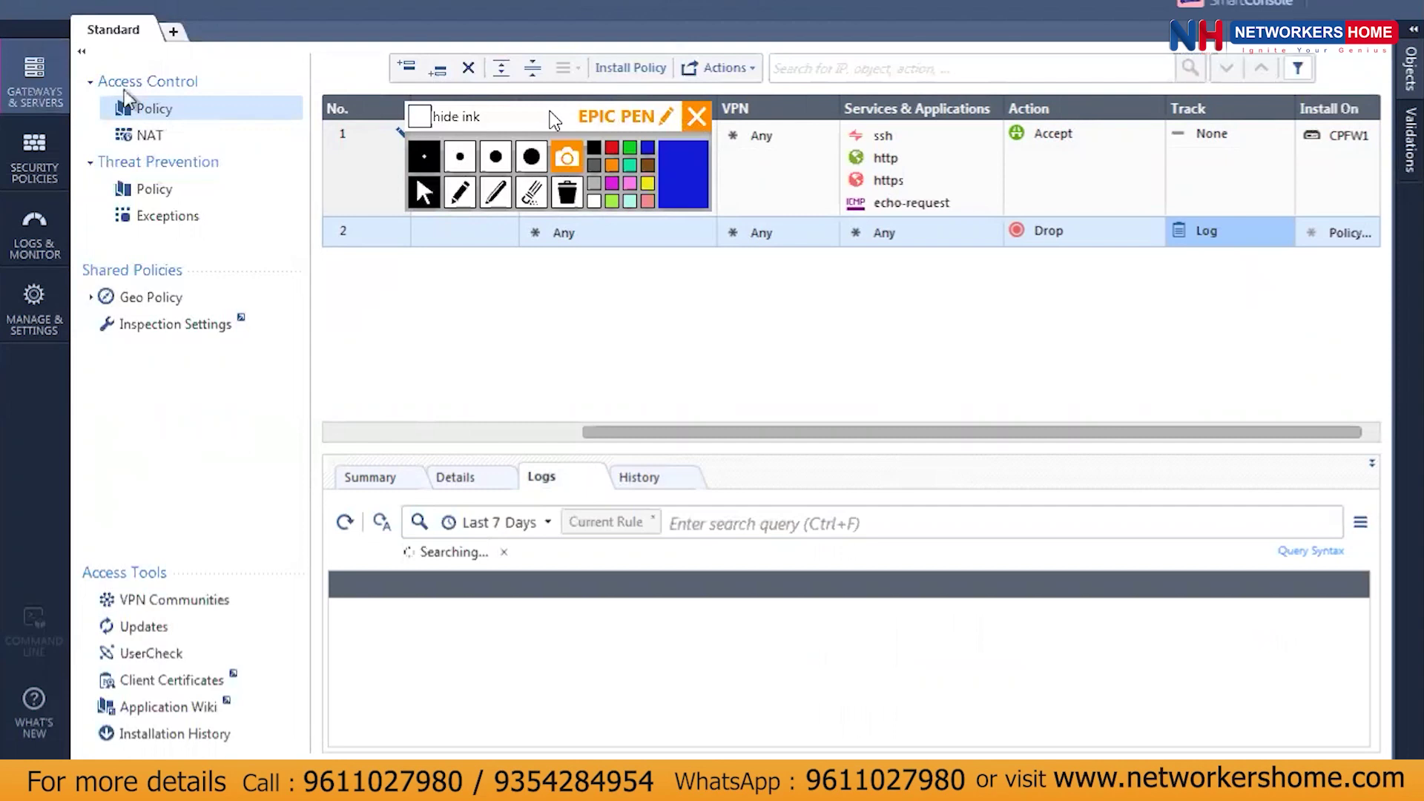
# Move the Epic Pen palette aside, go to Gateways & Servers, and close the annotation overlay
pyautogui.moveTo(572, 117); pyautogui.dragTo(78, 199)
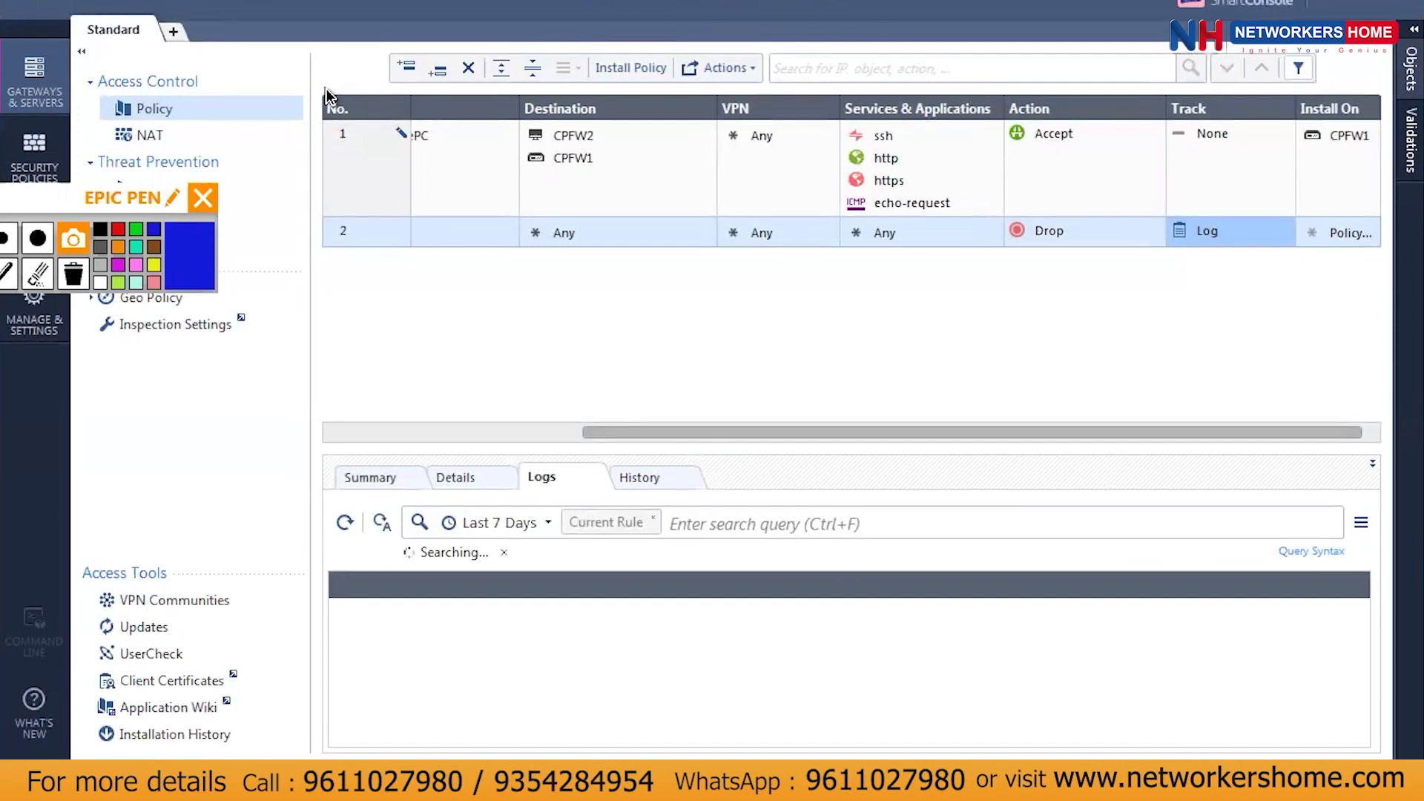
pyautogui.click(34, 80)
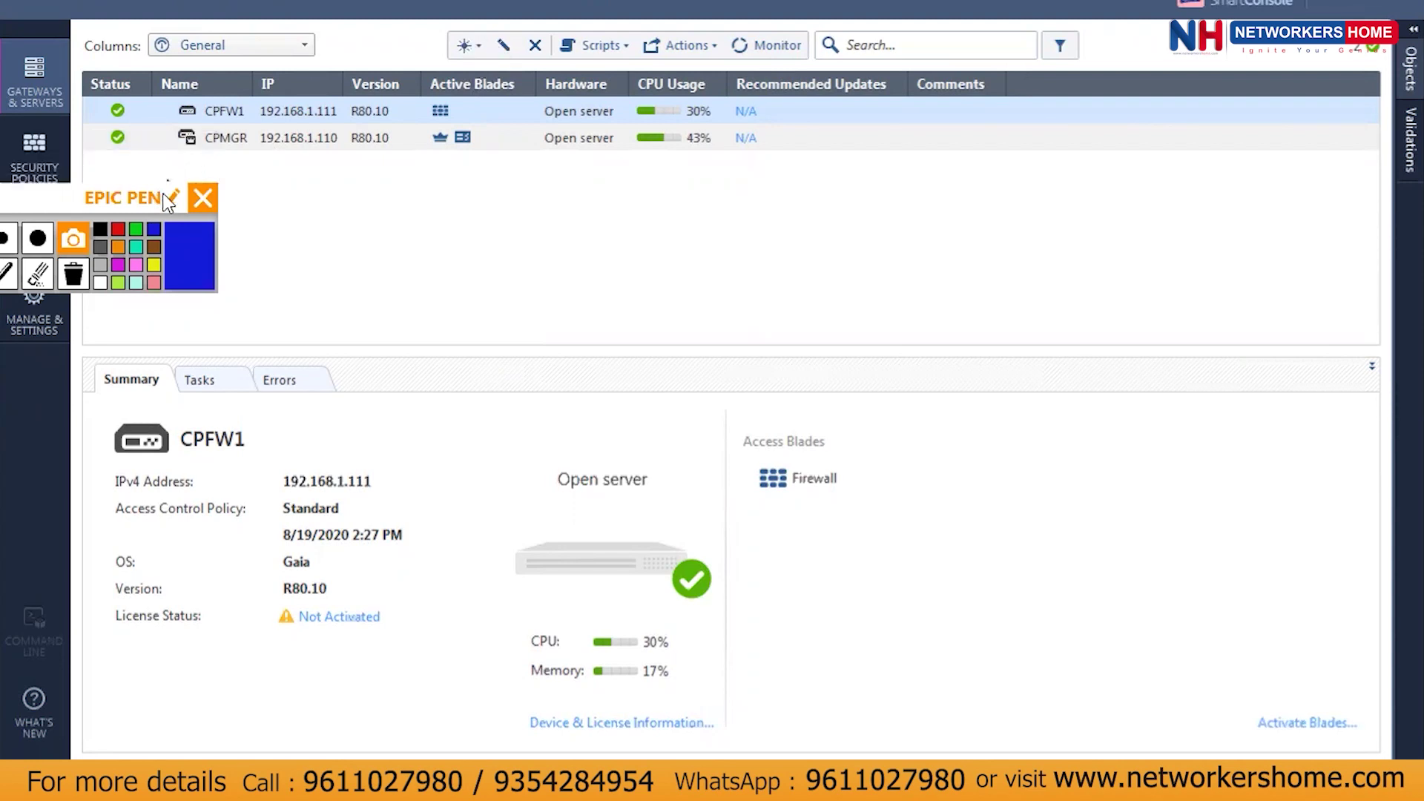
pyautogui.click(1075, 270)
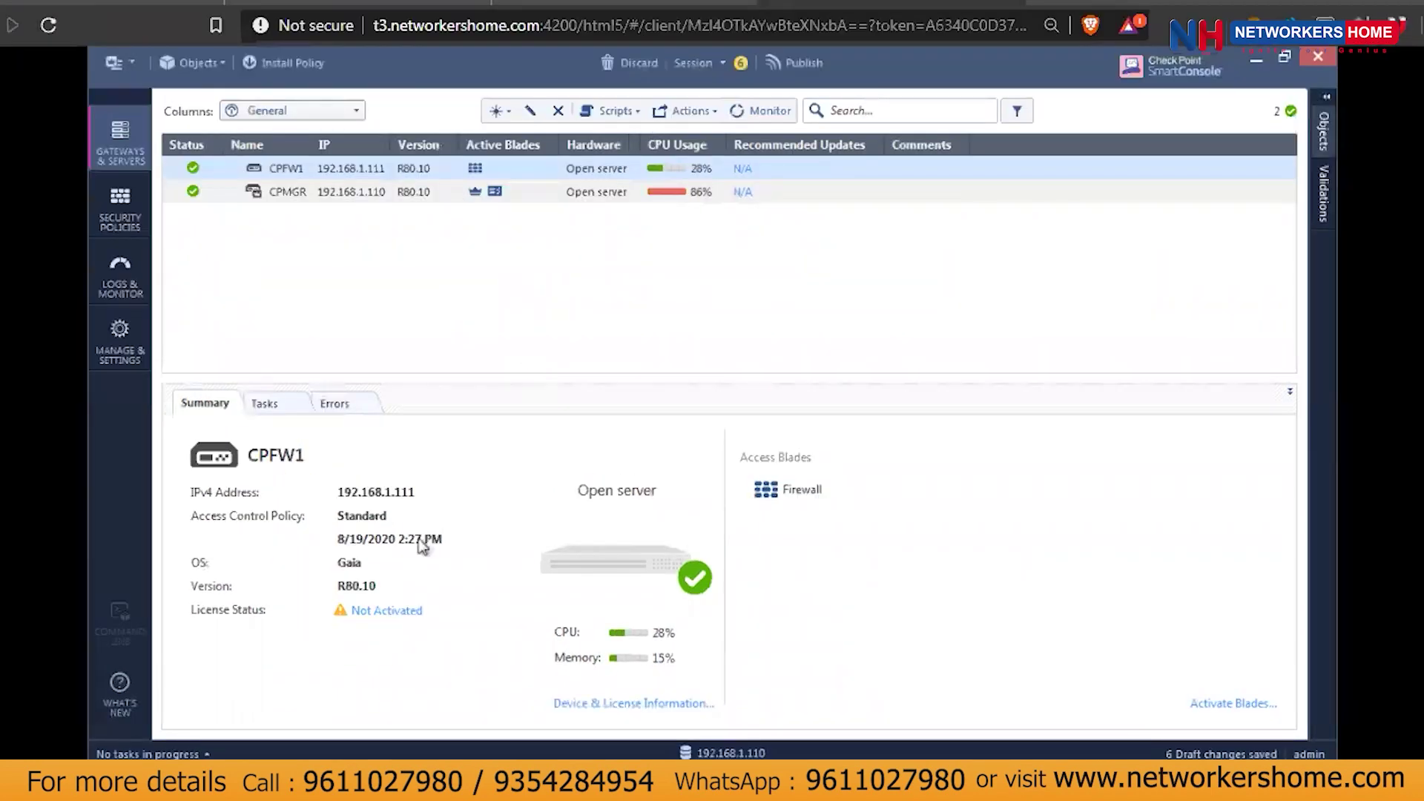
# Relaunch Epic Pen via search 'epi', move its palette, and choose New > Gateway
pyautogui.click(17, 782)
pyautogui.write('epi')
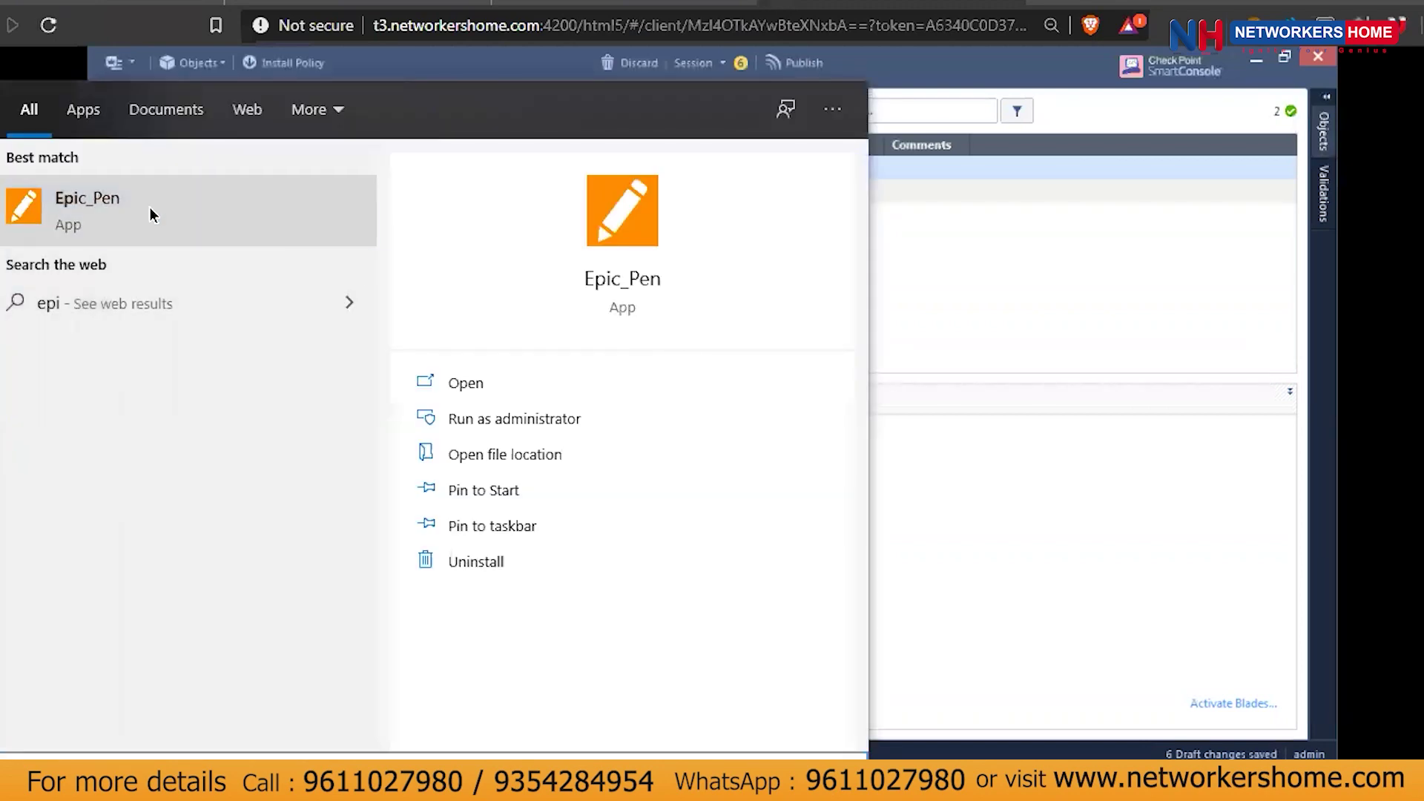
pyautogui.click(150, 215)
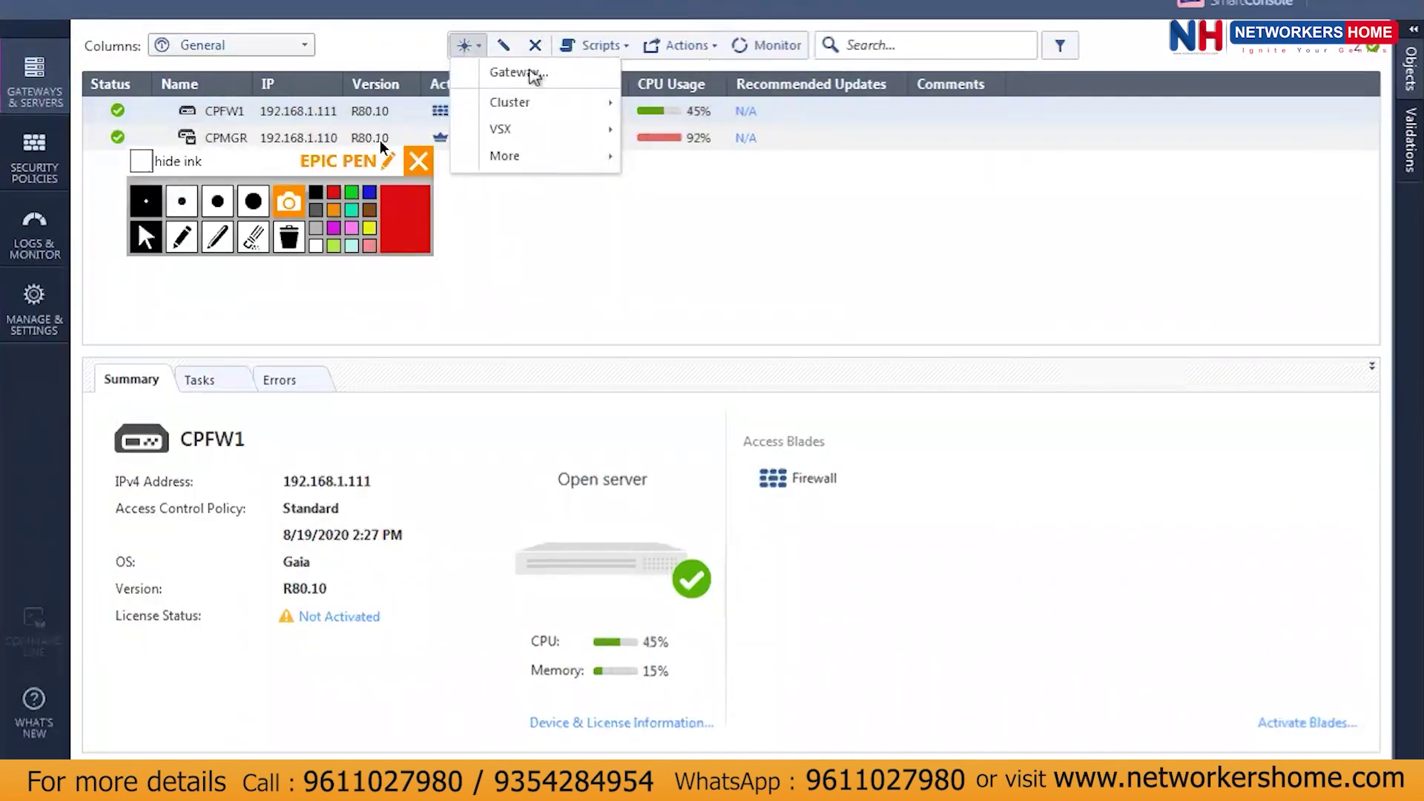
pyautogui.moveTo(374, 161); pyautogui.dragTo(790, 46)
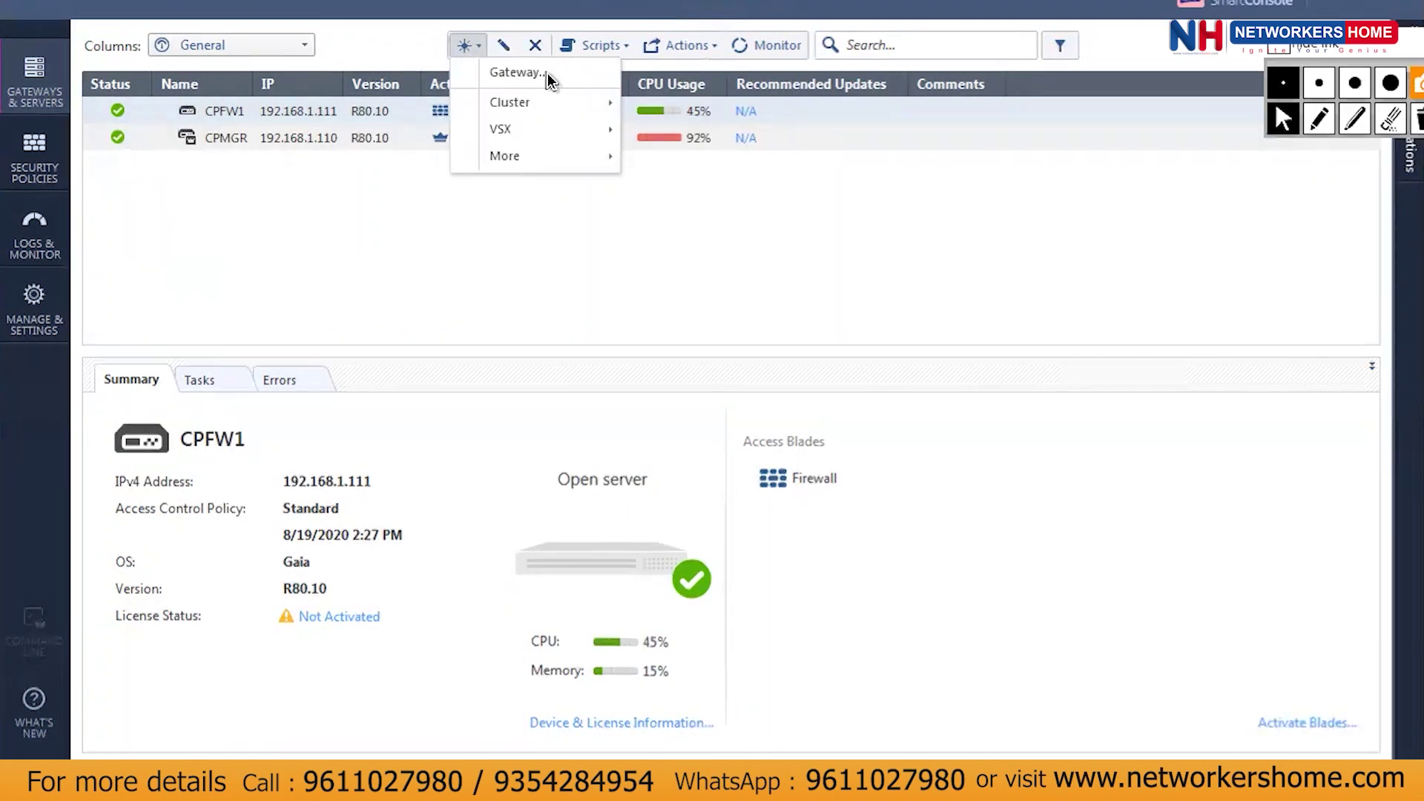
pyautogui.click(549, 78)
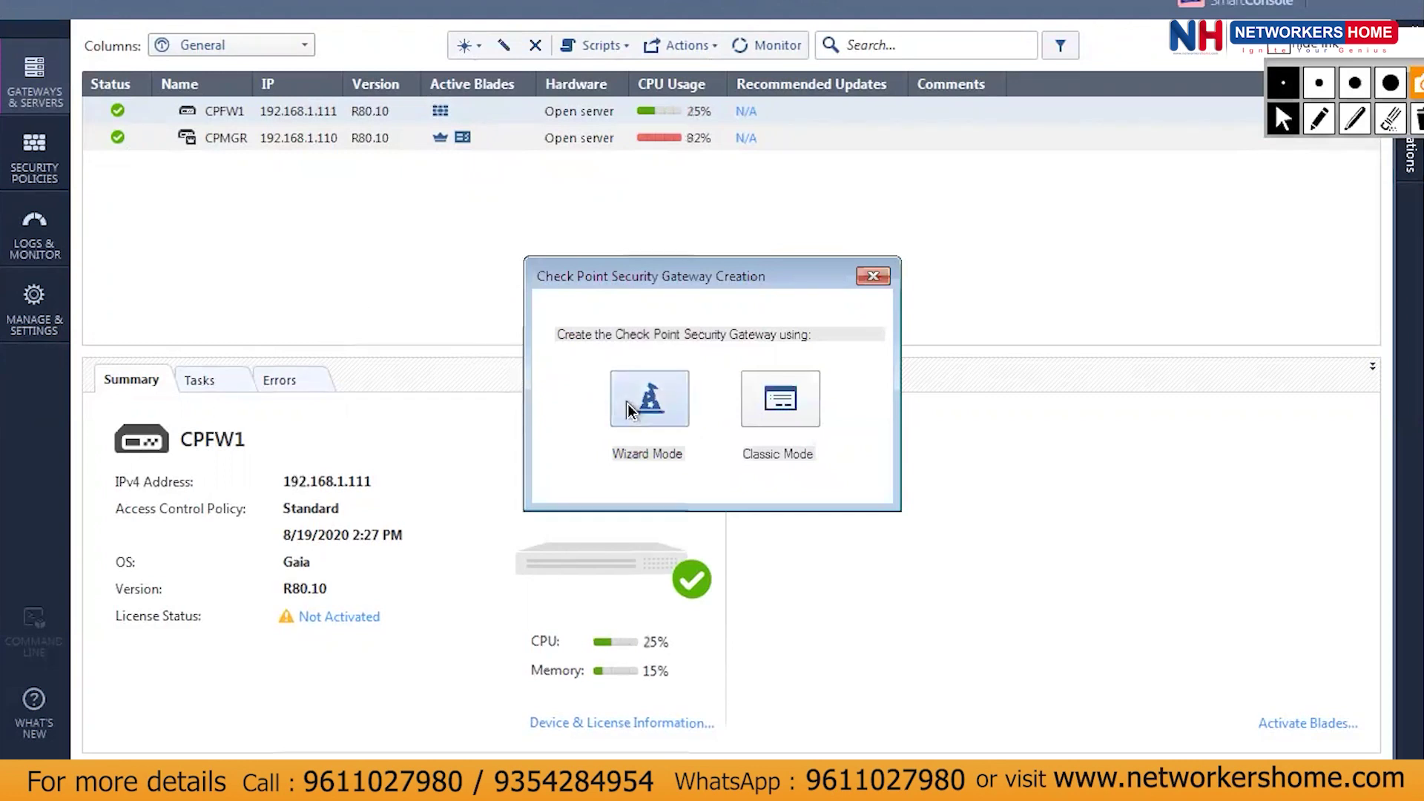
# In Wizard Mode, name the gateway CPFW2, choose Open server, and enter IPv4 63.8.0.112
pyautogui.click(628, 404)
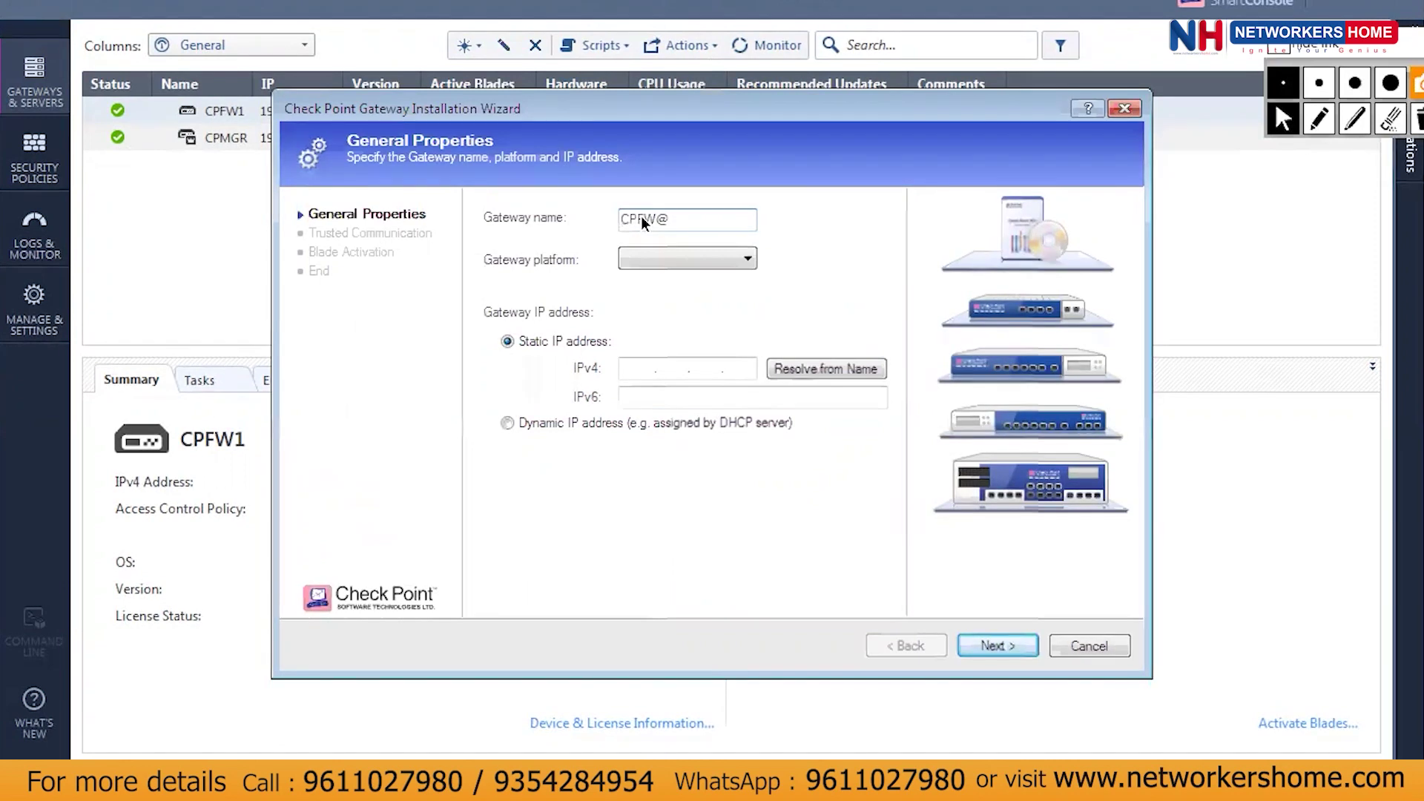
pyautogui.press('BackSpace')
pyautogui.write('2')
pyautogui.click(685, 261)
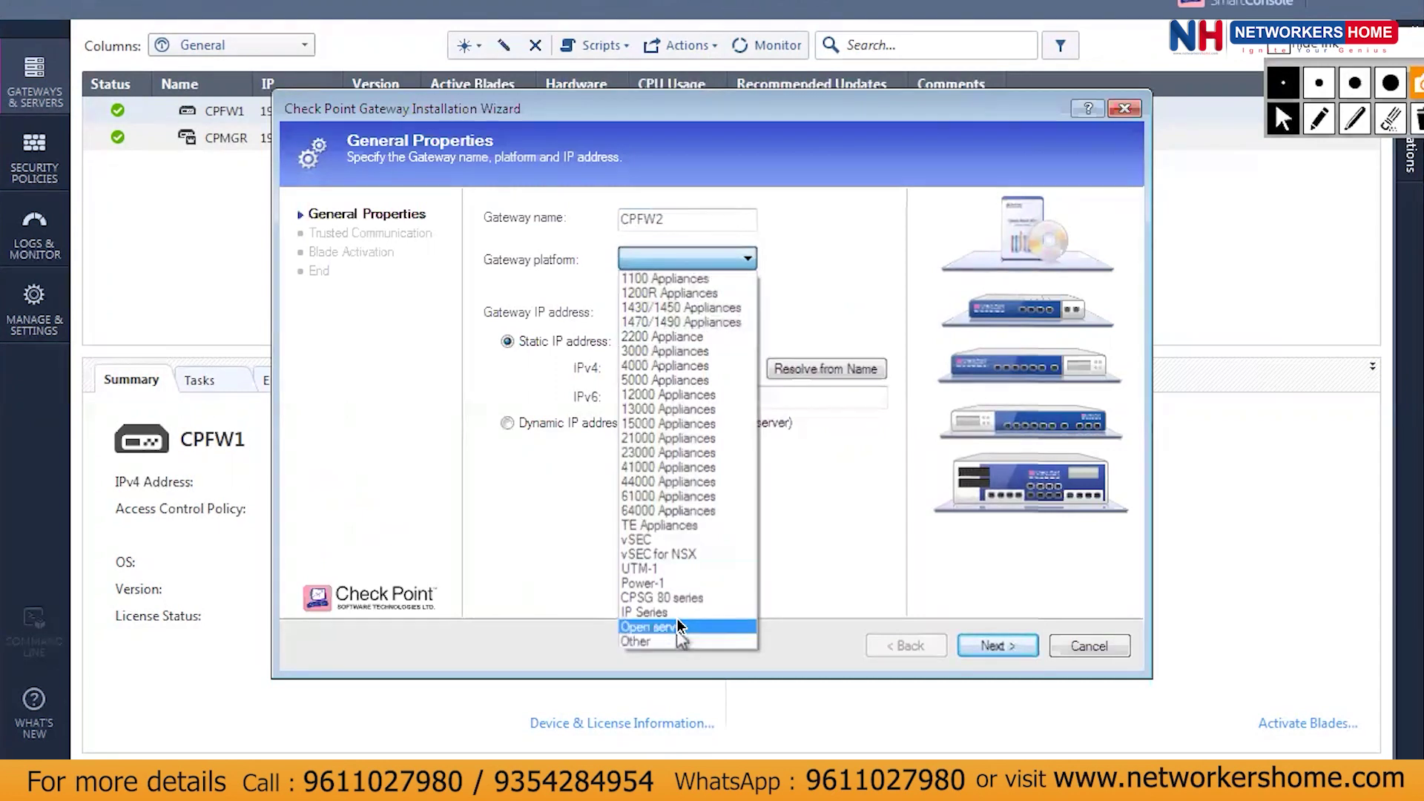
pyautogui.click(677, 627)
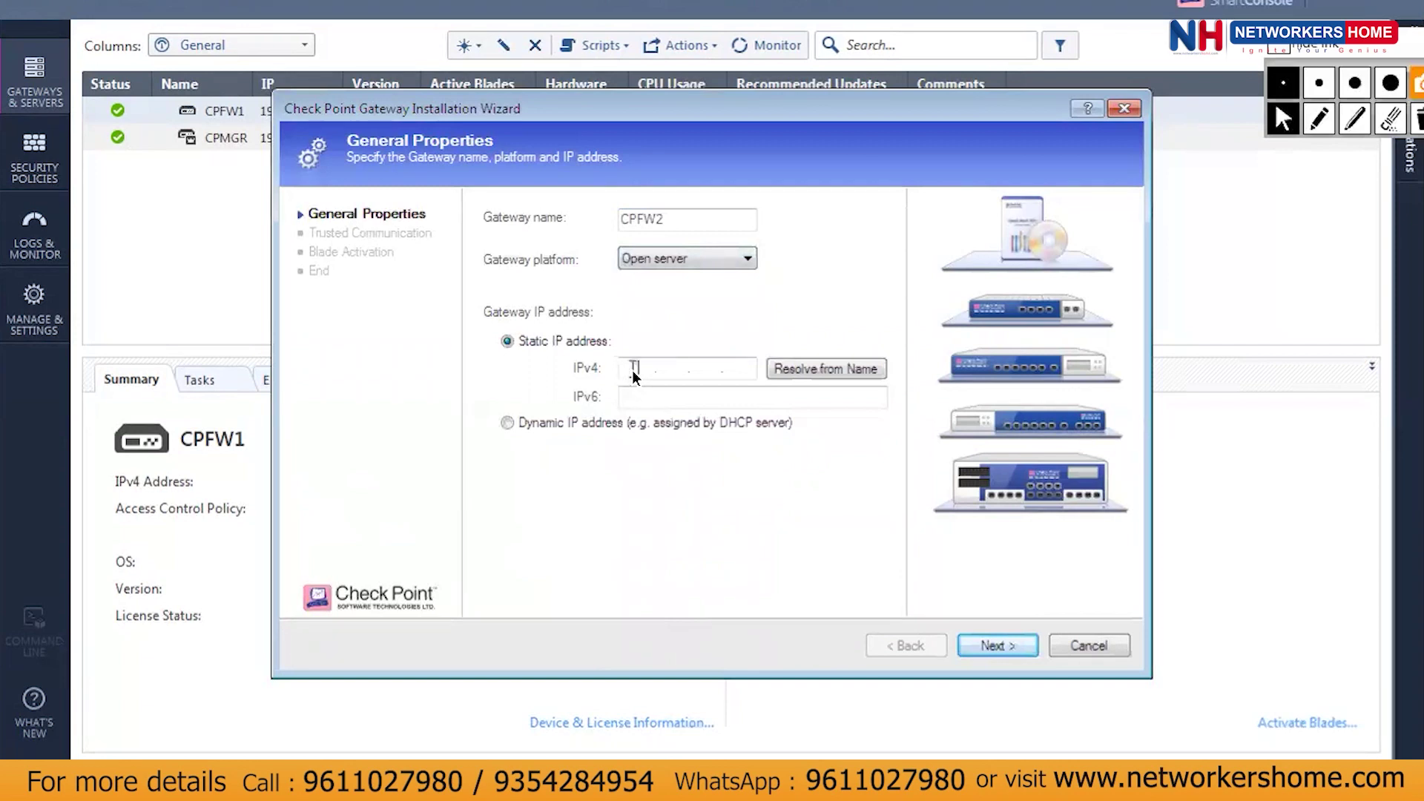
pyautogui.write('63.8.0.112')
pyautogui.click(1021, 648)
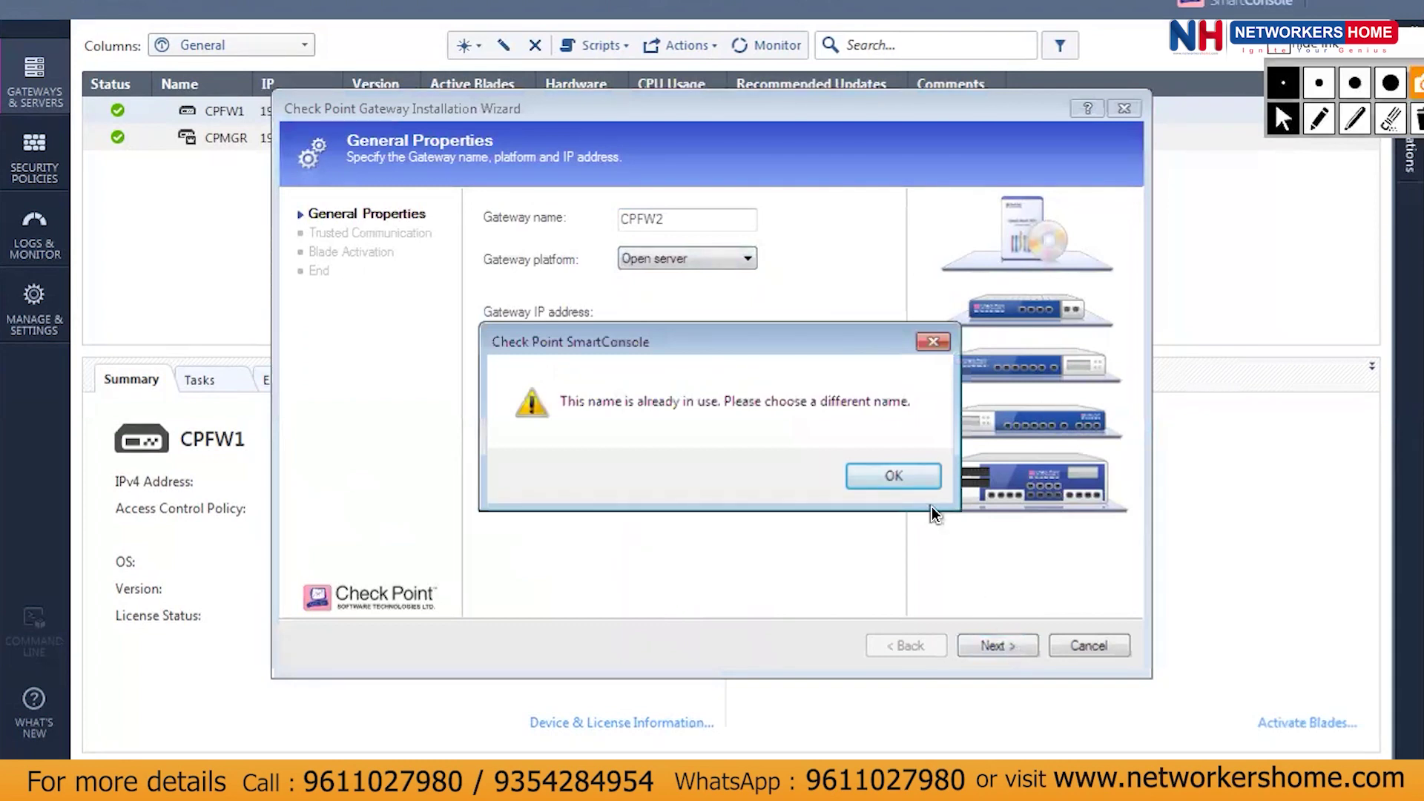
# After the name-in-use error, rename it CPFW-02 and keep the conflicting IP address
pyautogui.click(895, 474)
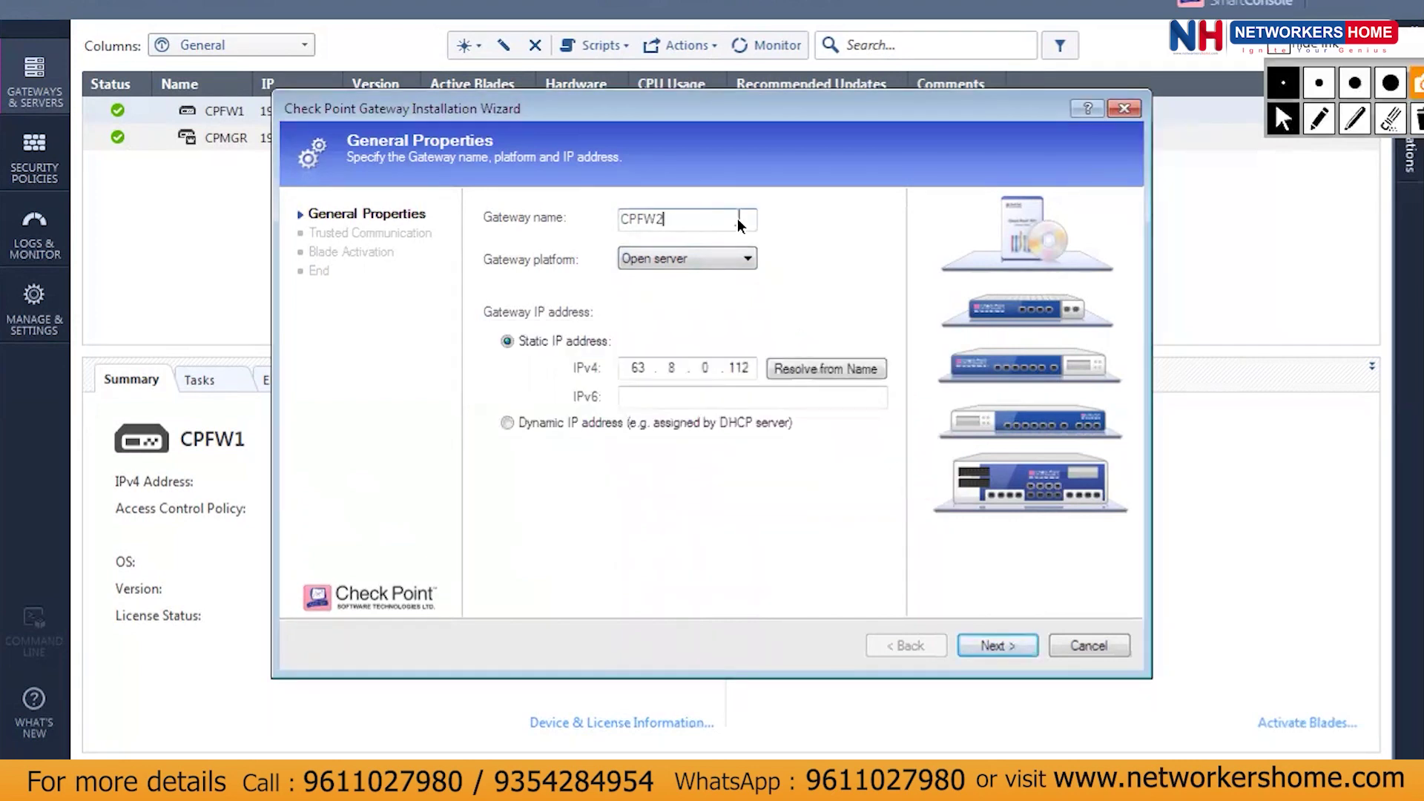
pyautogui.press('BackSpace')
pyautogui.write('-02')
pyautogui.click(1012, 645)
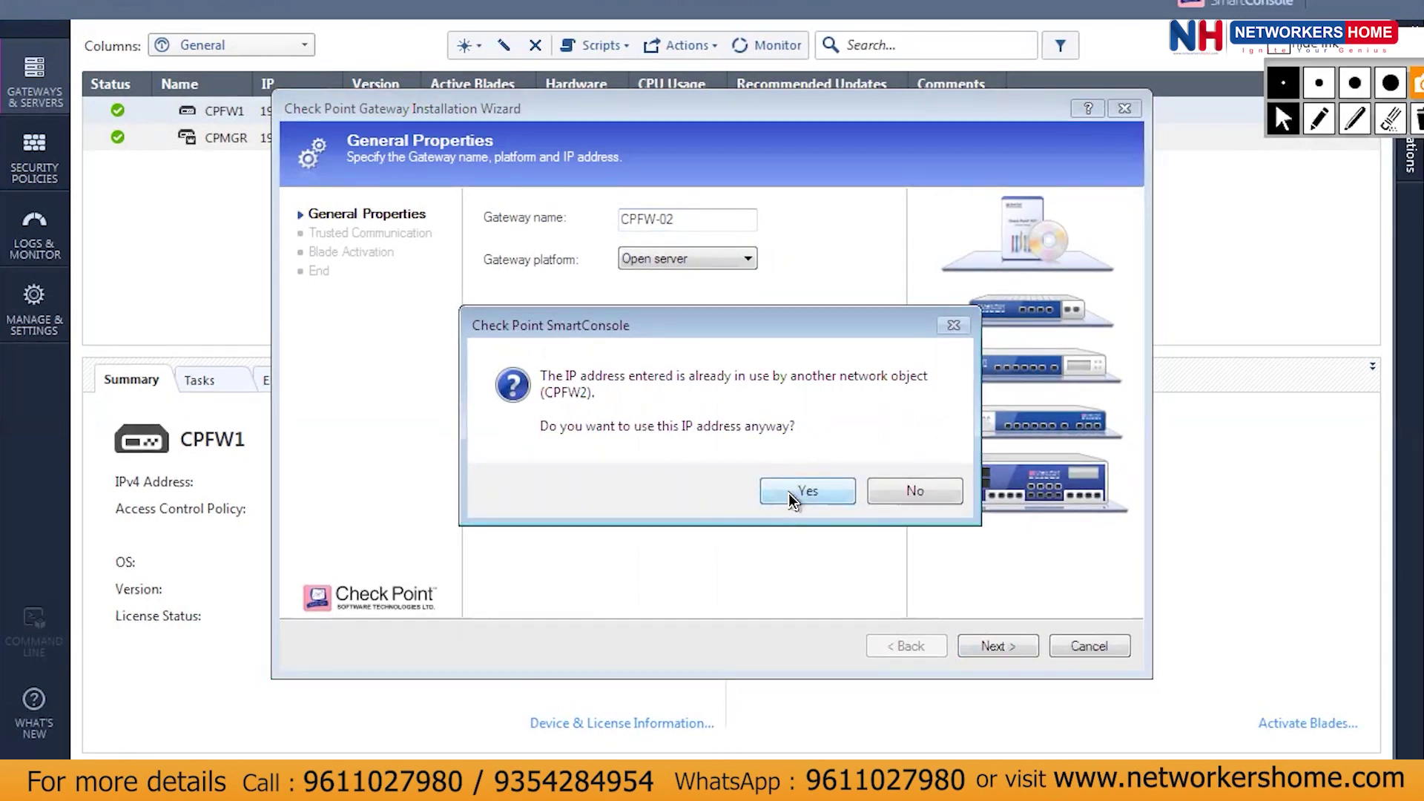
pyautogui.click(791, 492)
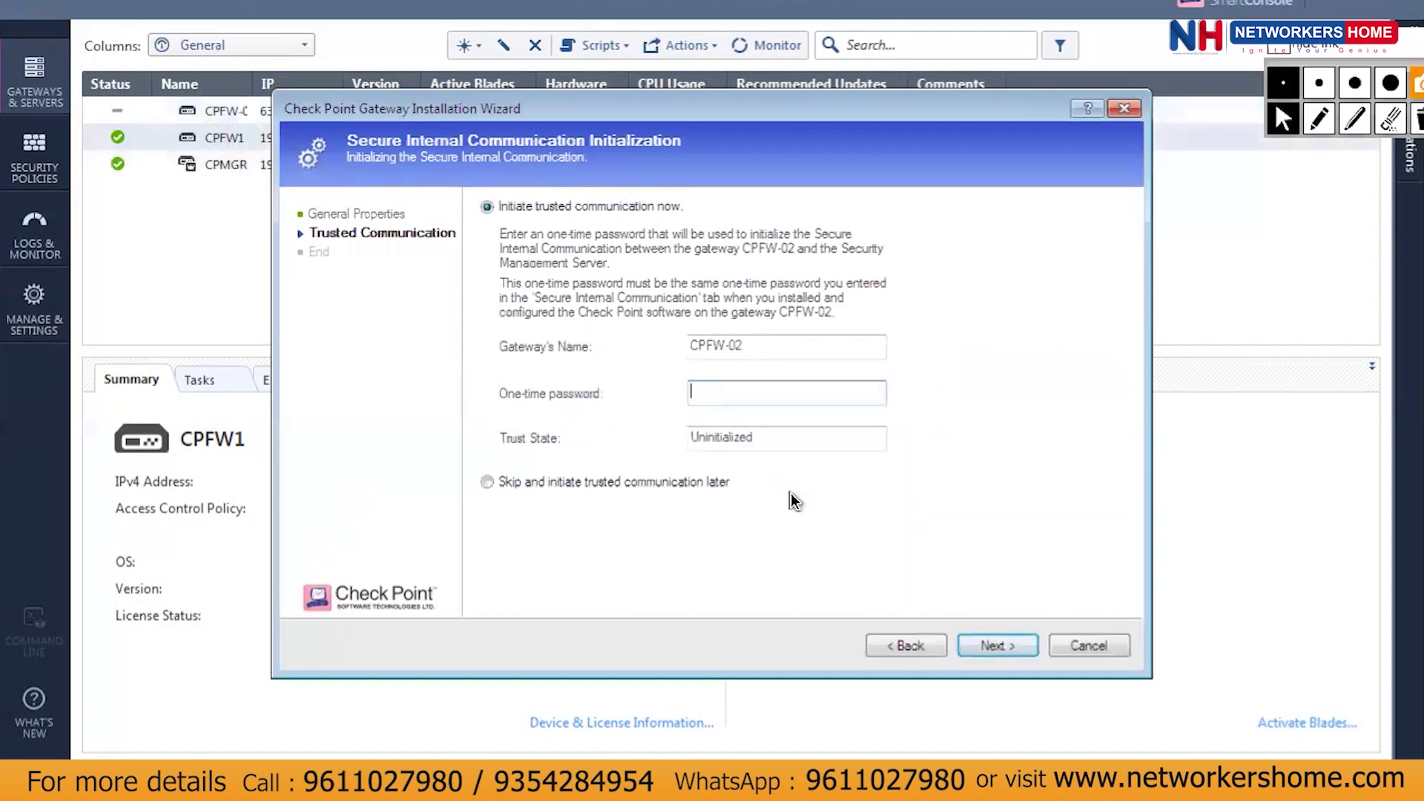
# Enter the one-time SIC password, attempt trusted communication with CPFW-02, and dismiss the failure
pyautogui.click(999, 656)
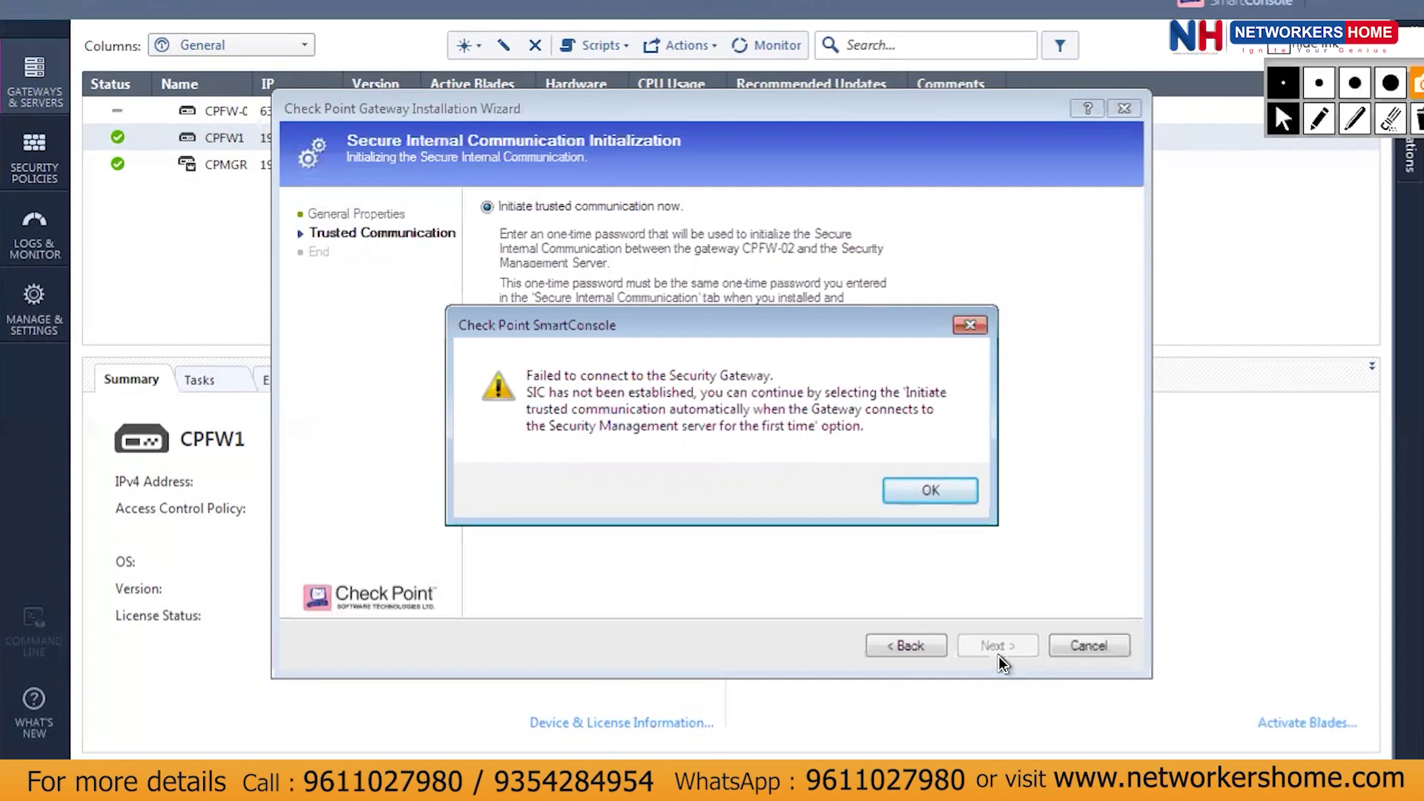
pyautogui.click(951, 495)
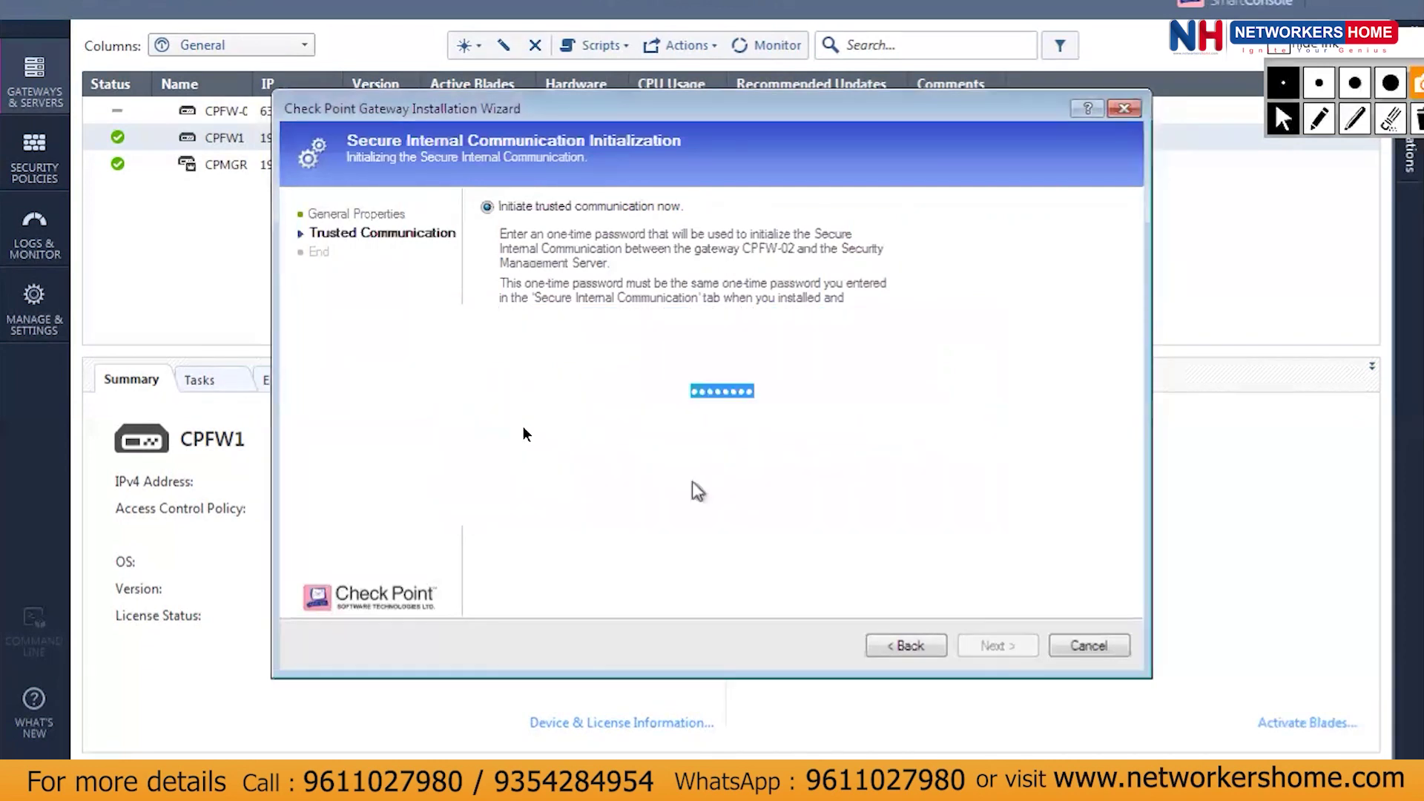
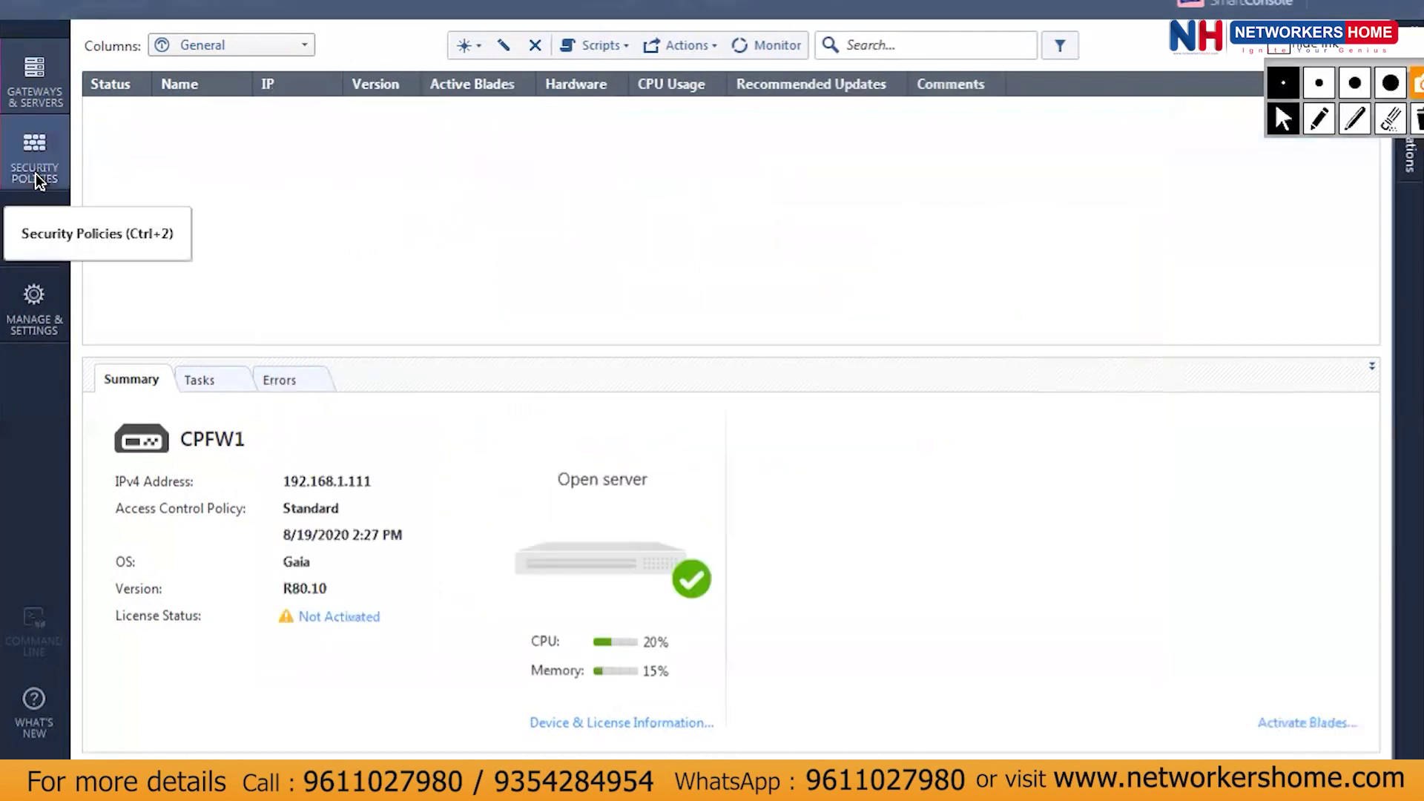
# Bring up the Standard Access Control policy and review its rules and their History tab
pyautogui.click(36, 174)
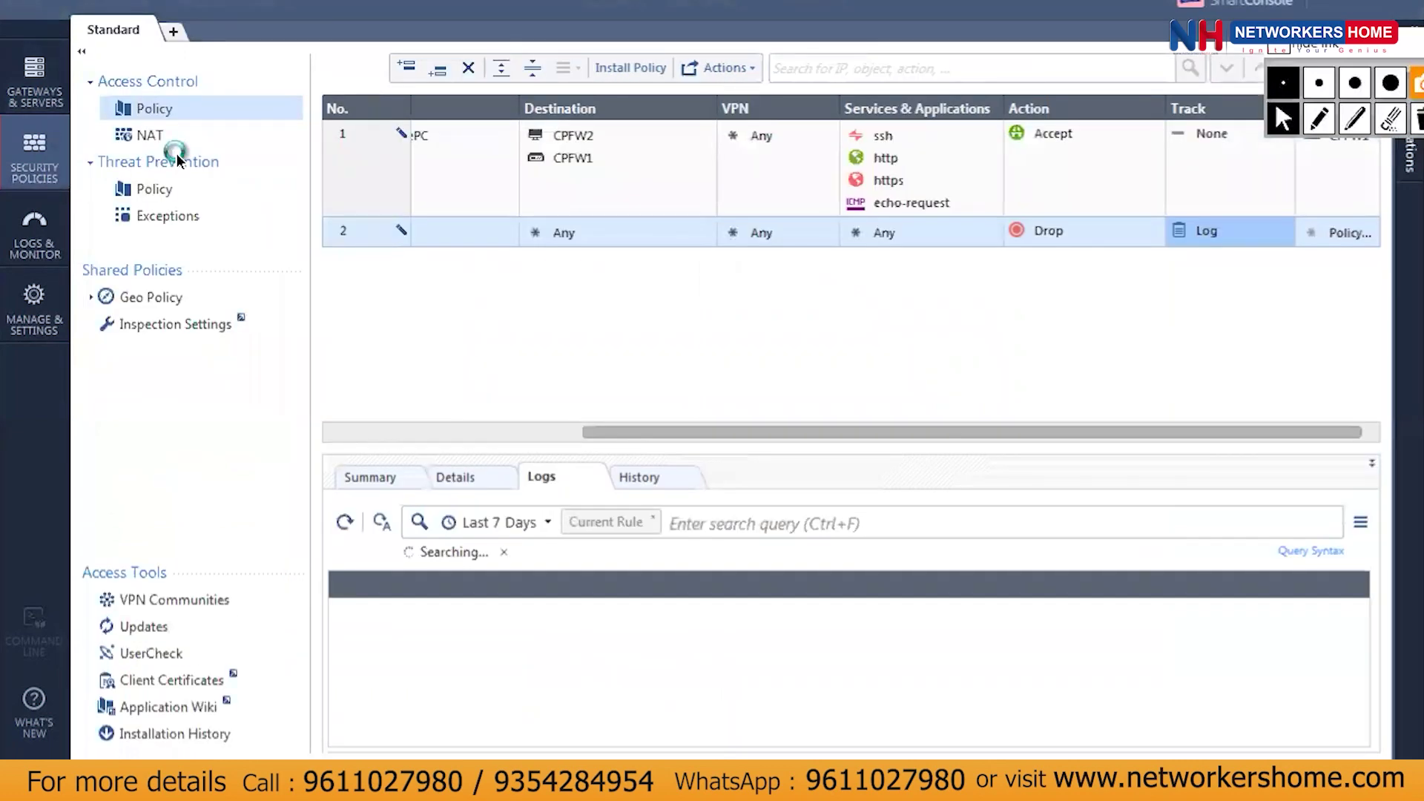
pyautogui.click(737, 430)
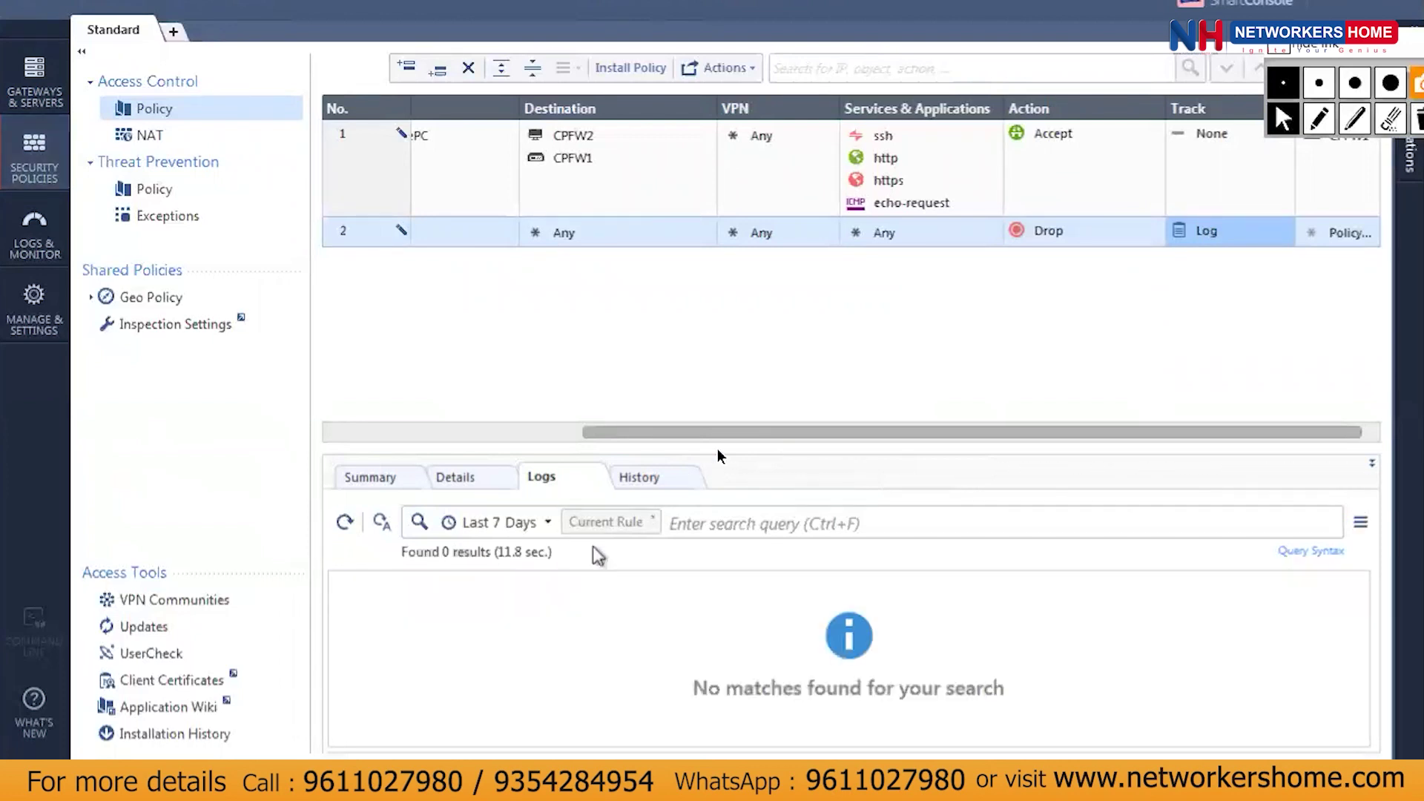
pyautogui.moveTo(724, 443); pyautogui.dragTo(435, 477)
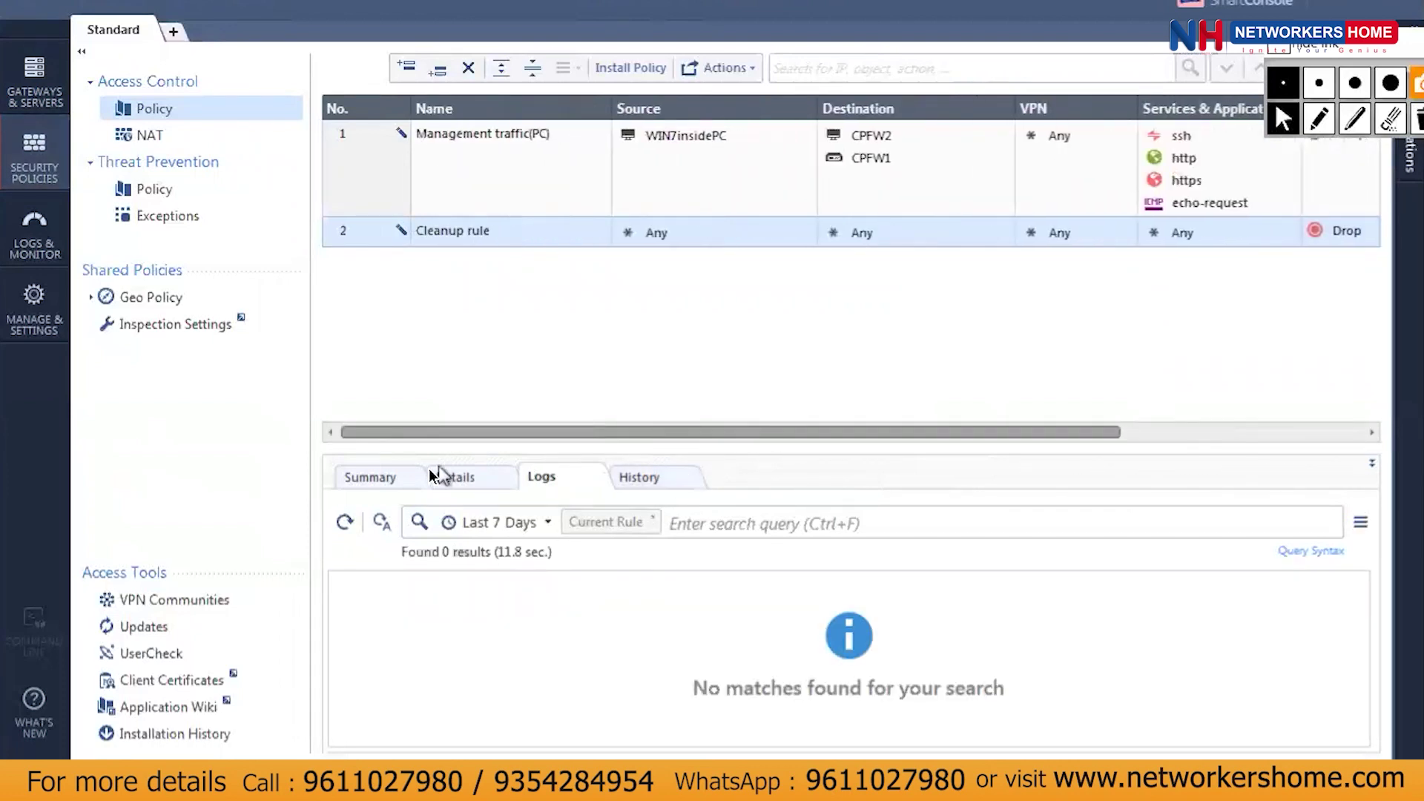
pyautogui.click(640, 479)
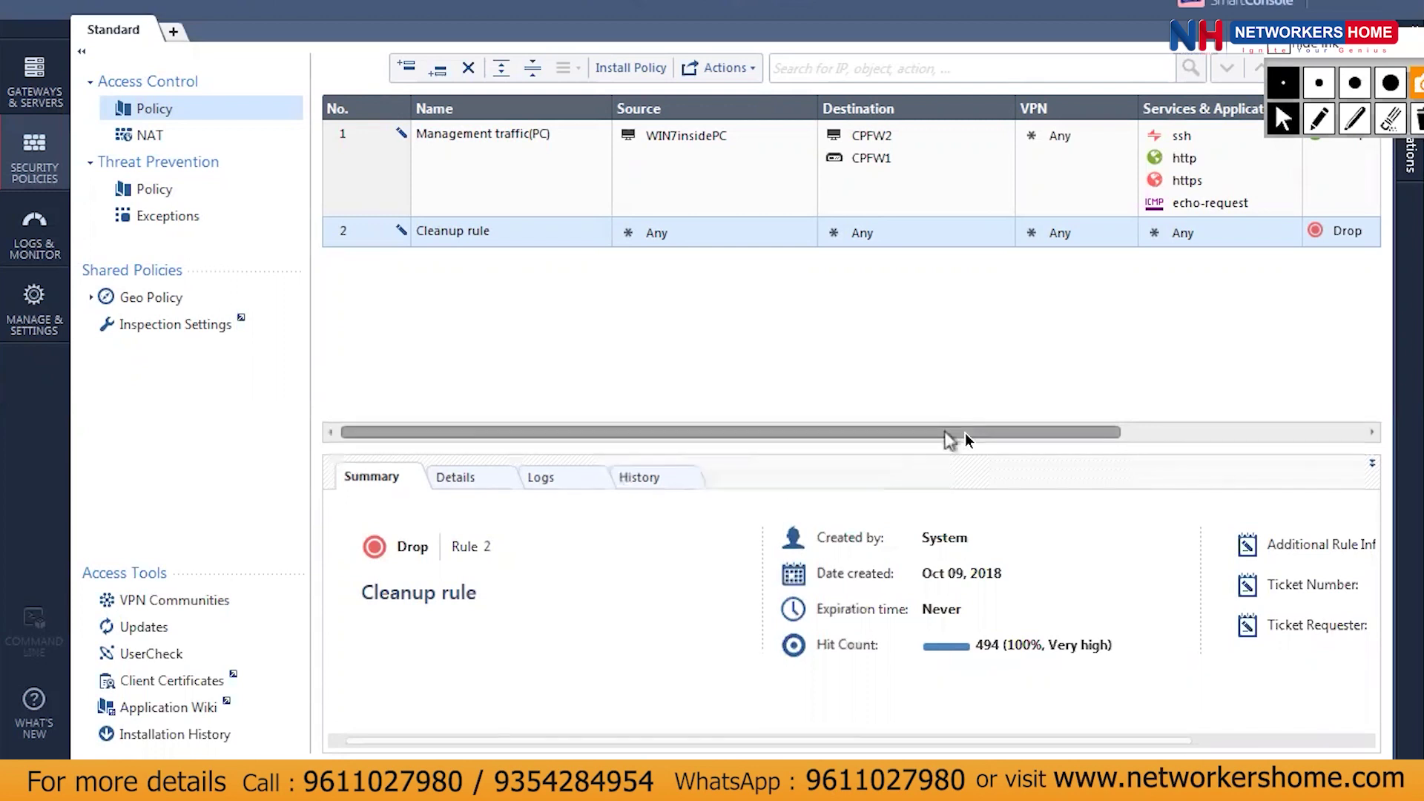
pyautogui.click(1208, 434)
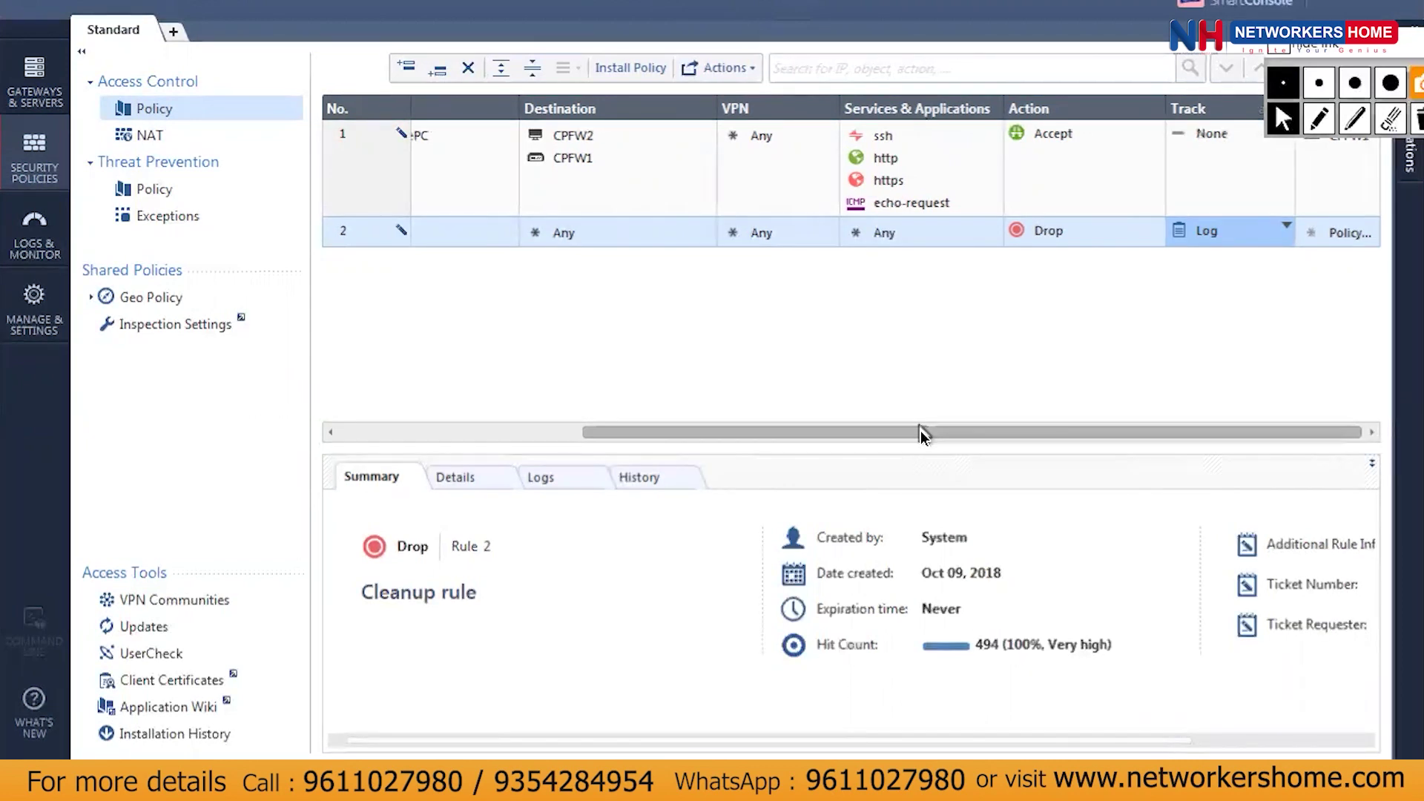
pyautogui.moveTo(920, 430); pyautogui.dragTo(291, 414)
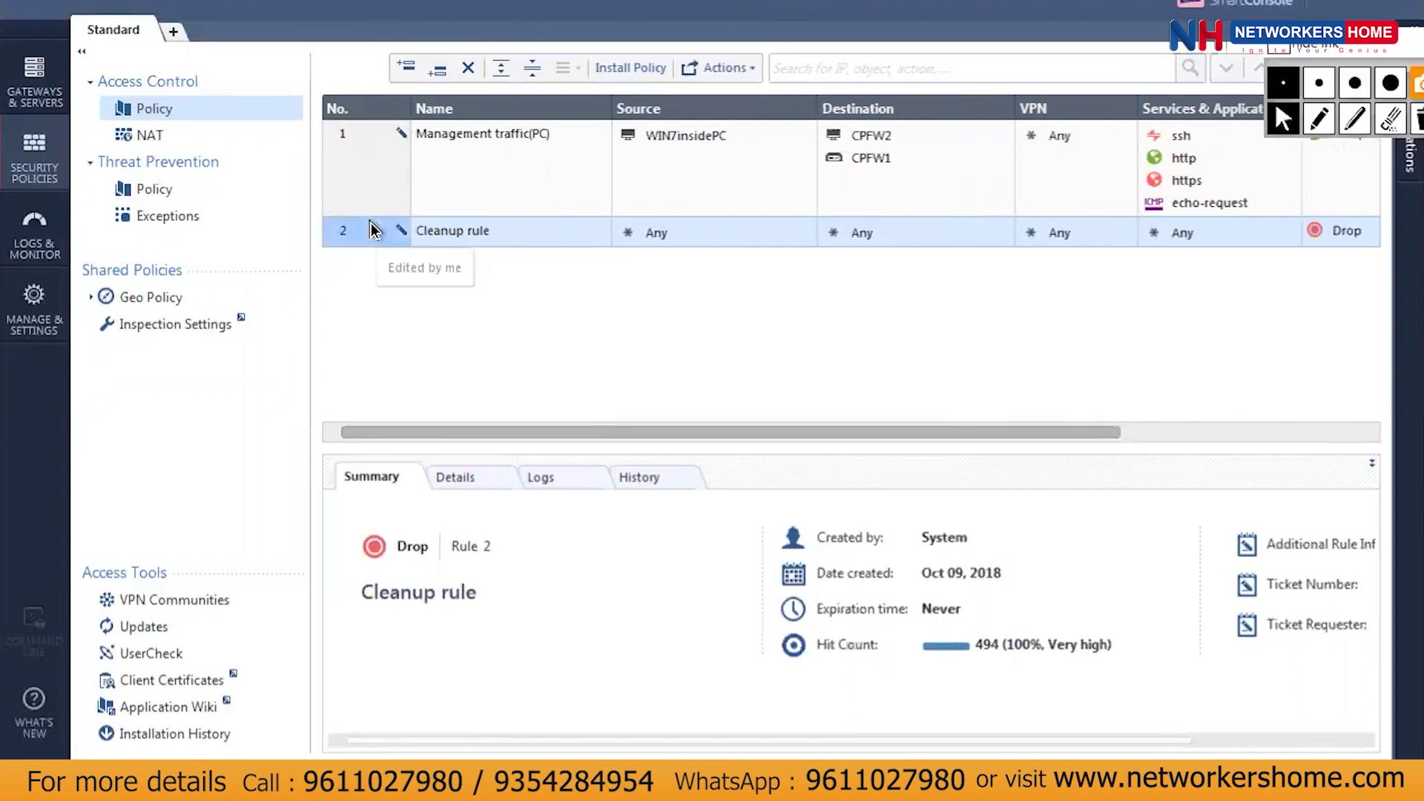
# Insert a new rule named MGNR directly above the Cleanup rule
pyautogui.rightClick(374, 230)
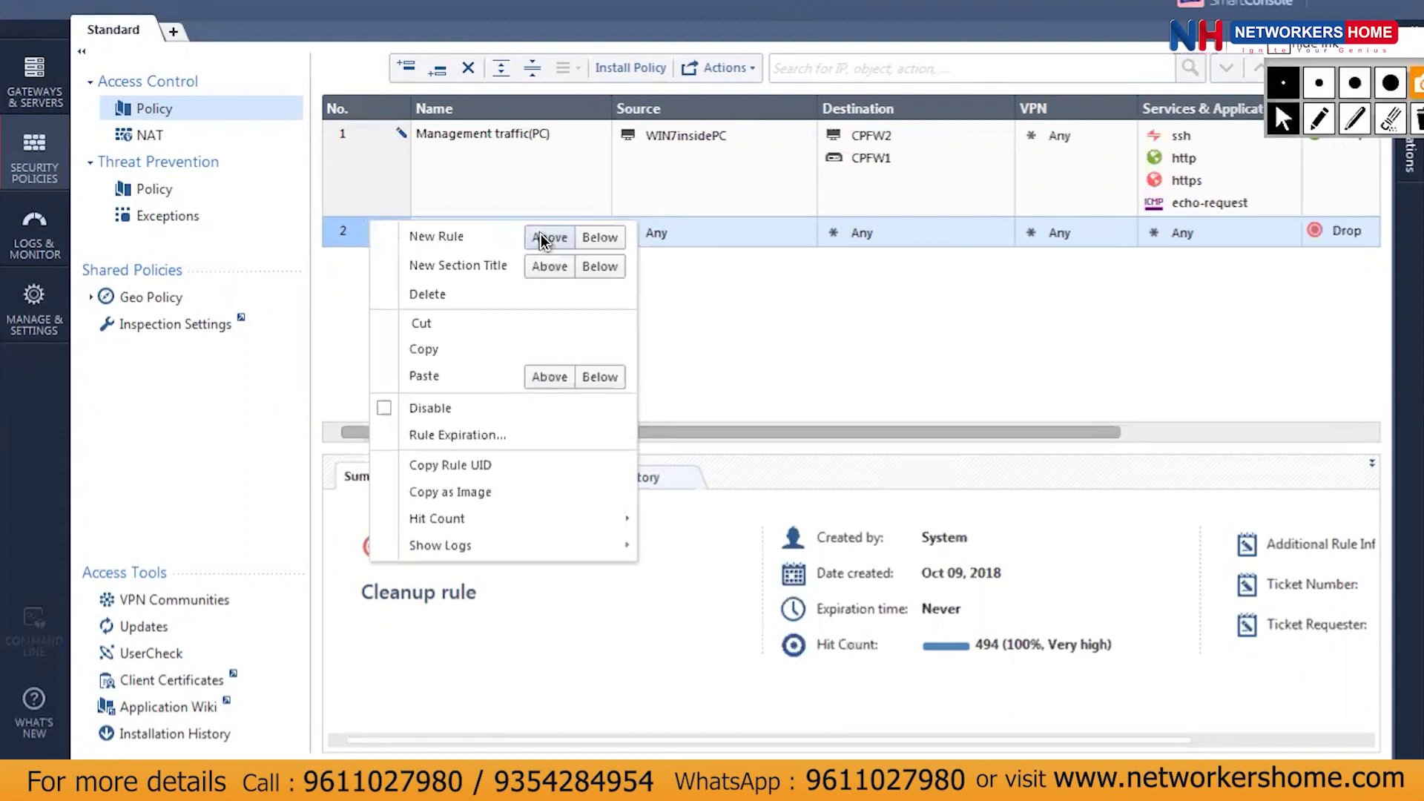
pyautogui.click(542, 238)
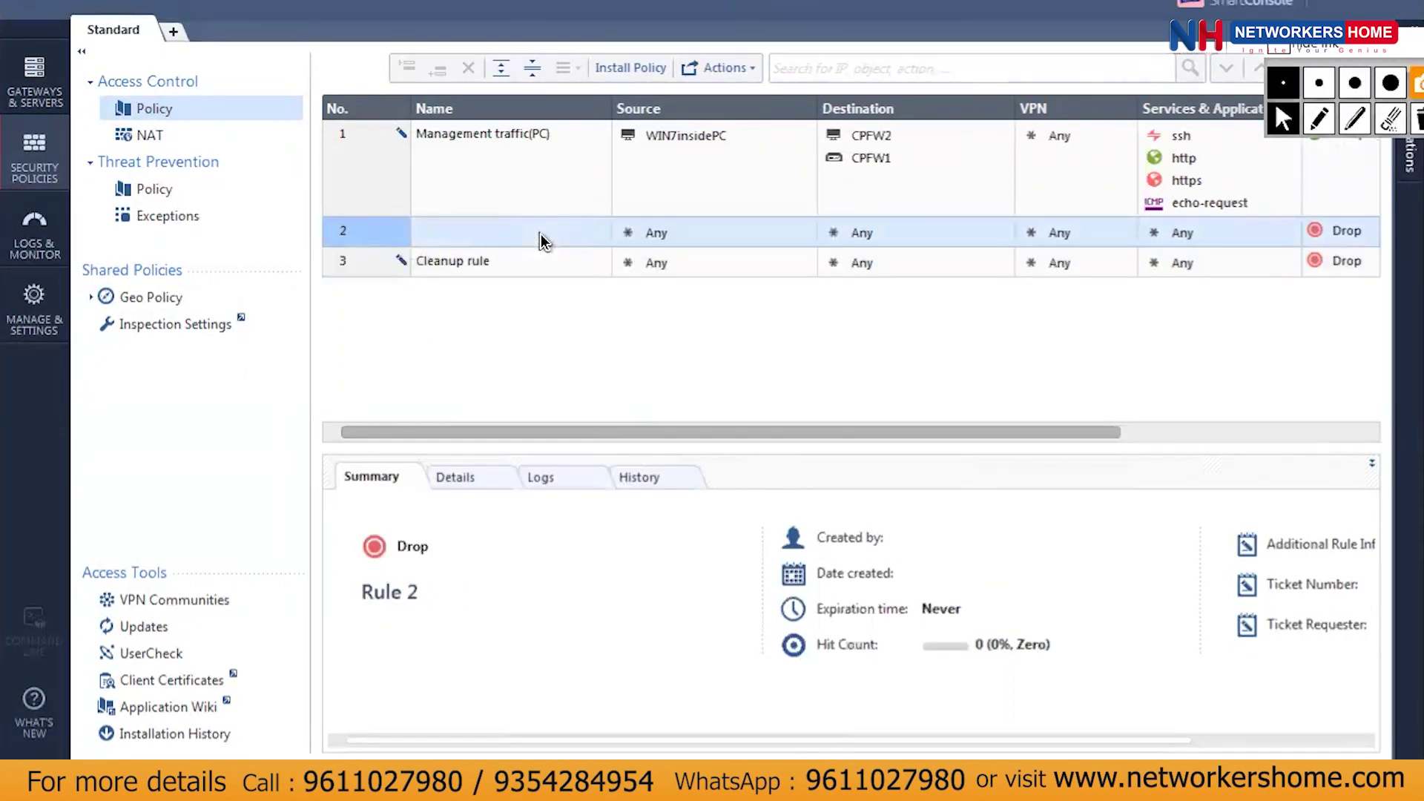
pyautogui.doubleClick(495, 240)
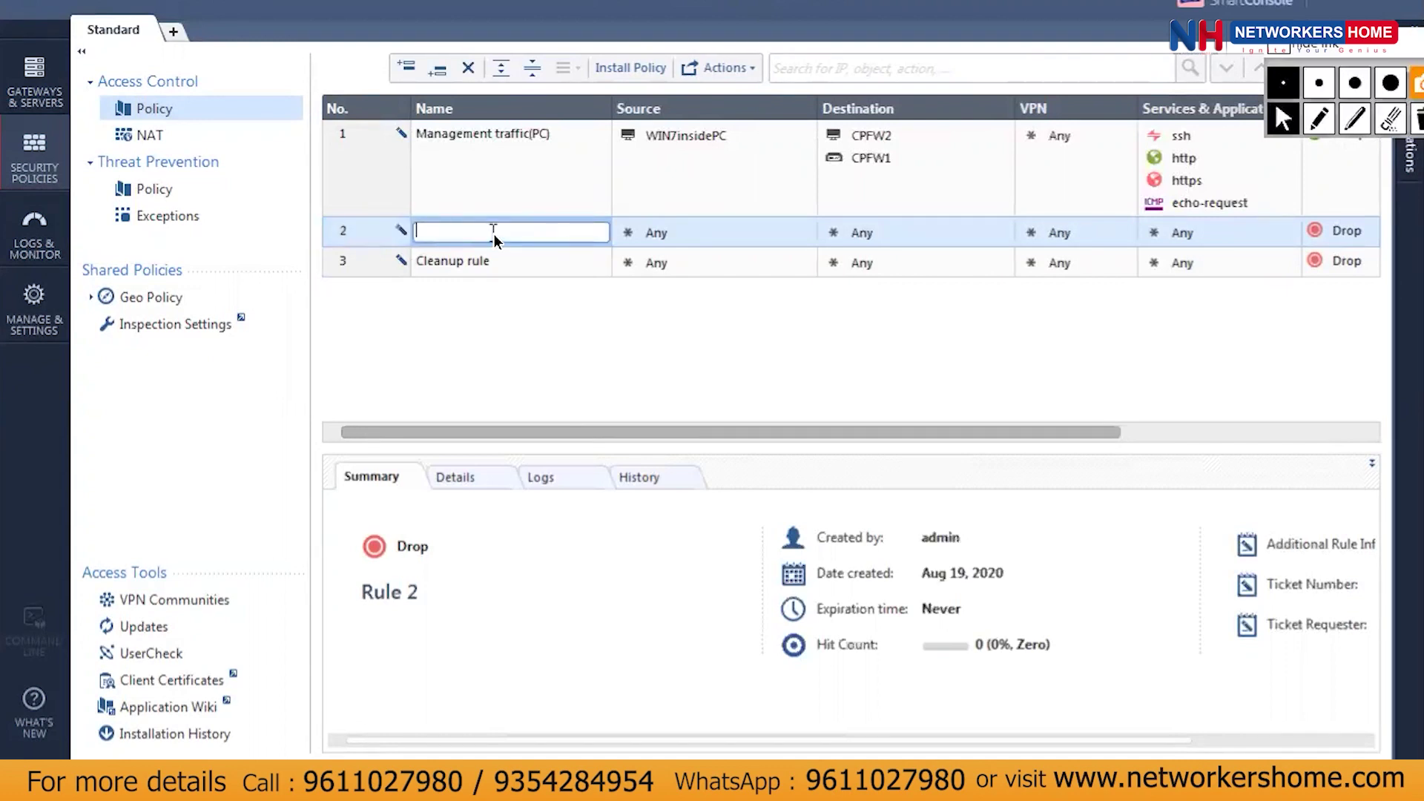
pyautogui.write('M')
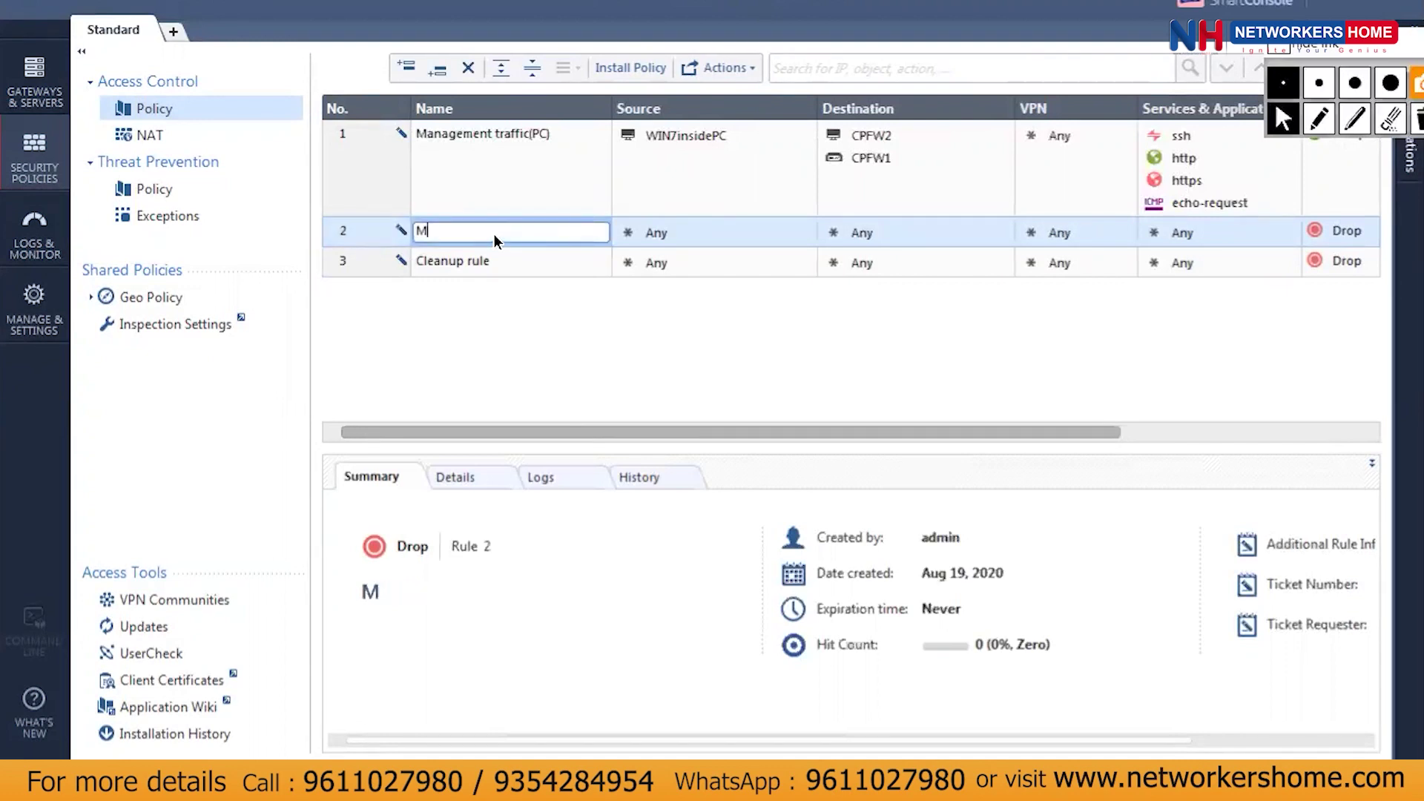
pyautogui.write('GNR')
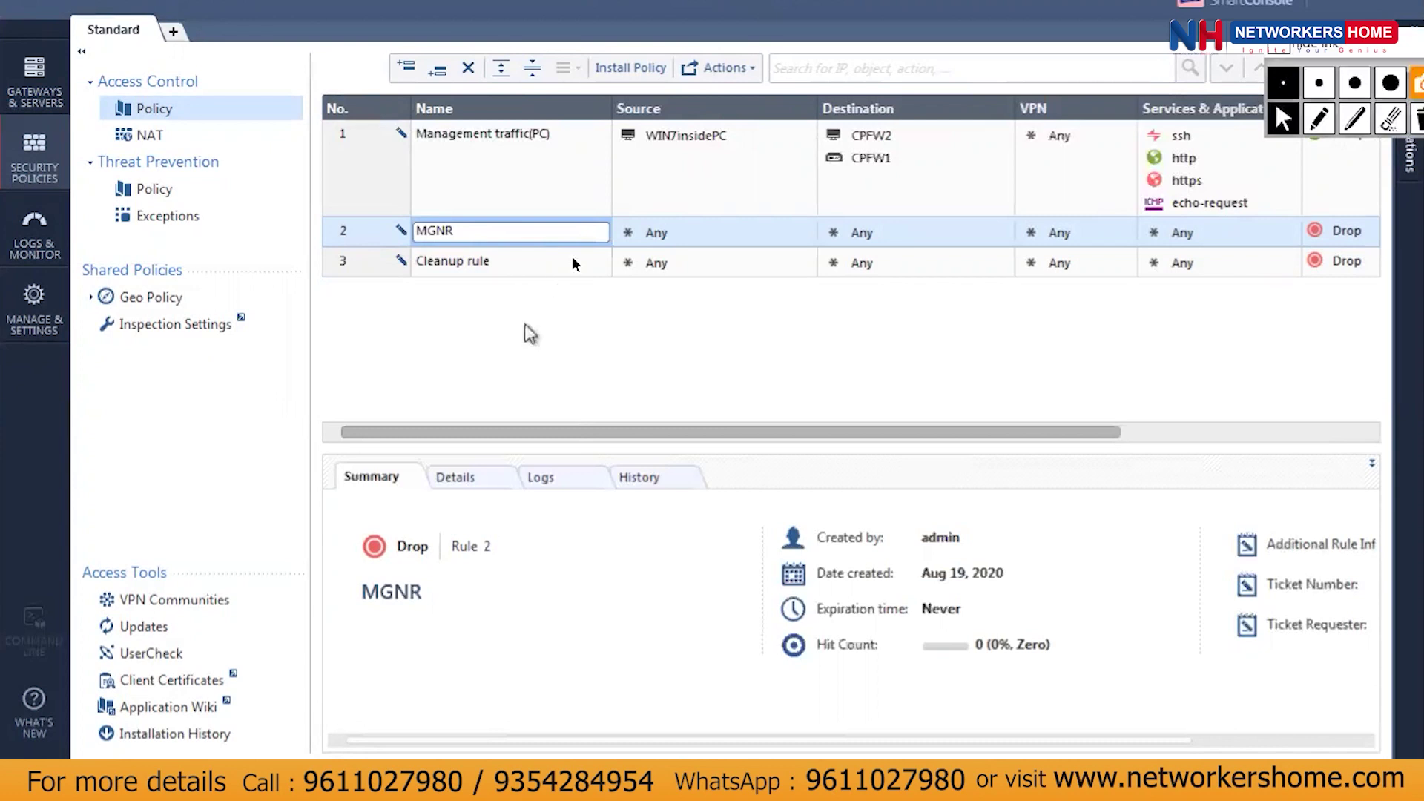
pyautogui.moveTo(719, 241)
pyautogui.click(811, 228)
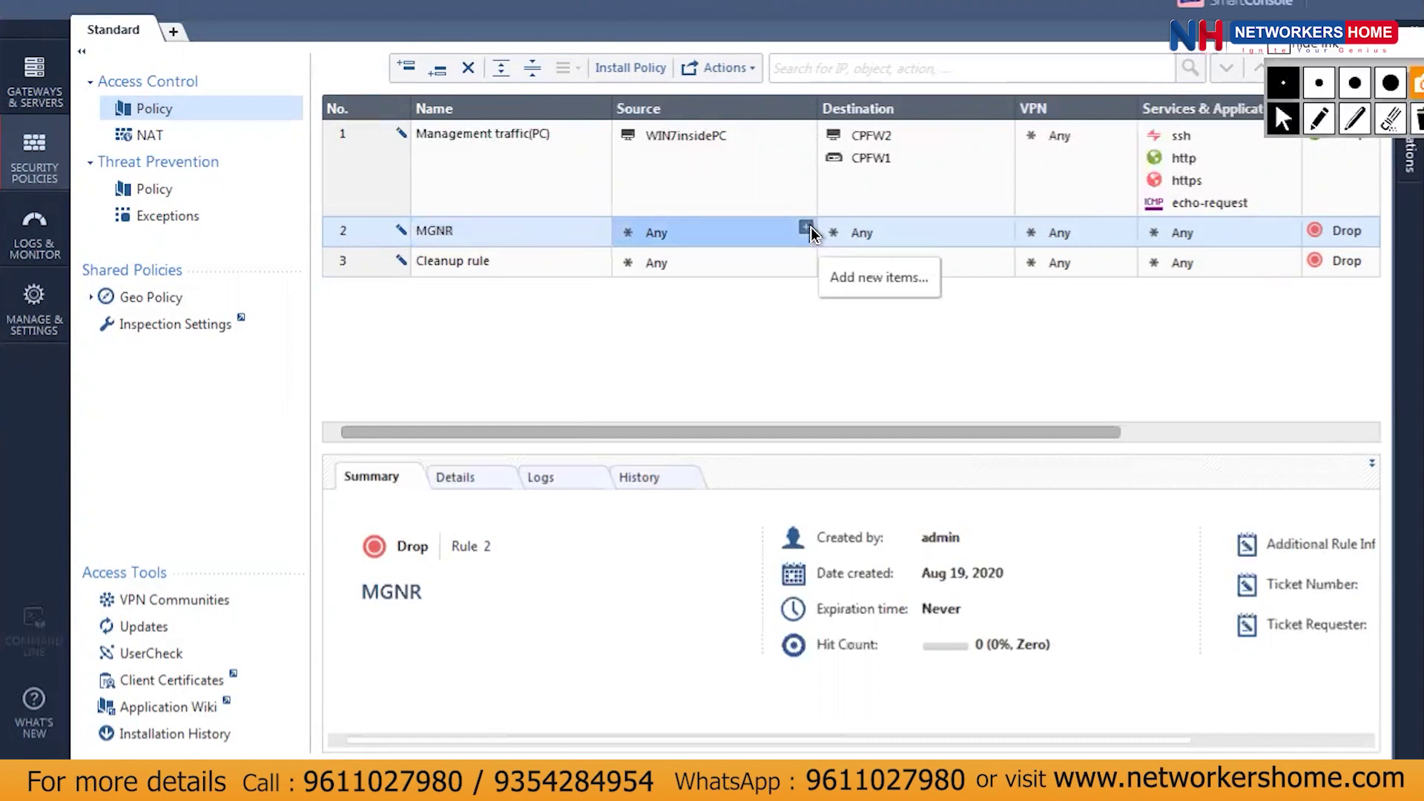
# Set rule MGNR's source to the CPMGR object instead of Any
pyautogui.click(812, 227)
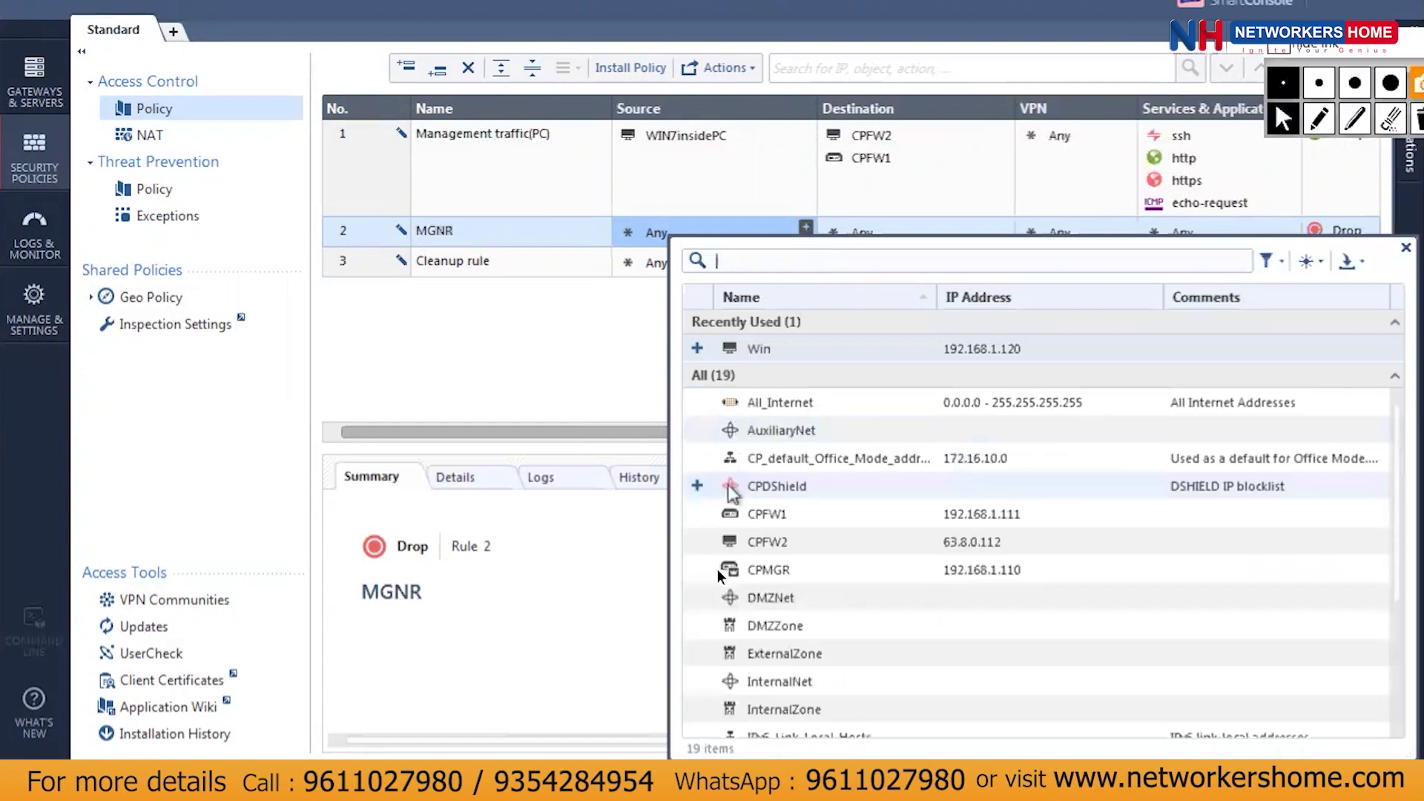
pyautogui.moveTo(714, 572)
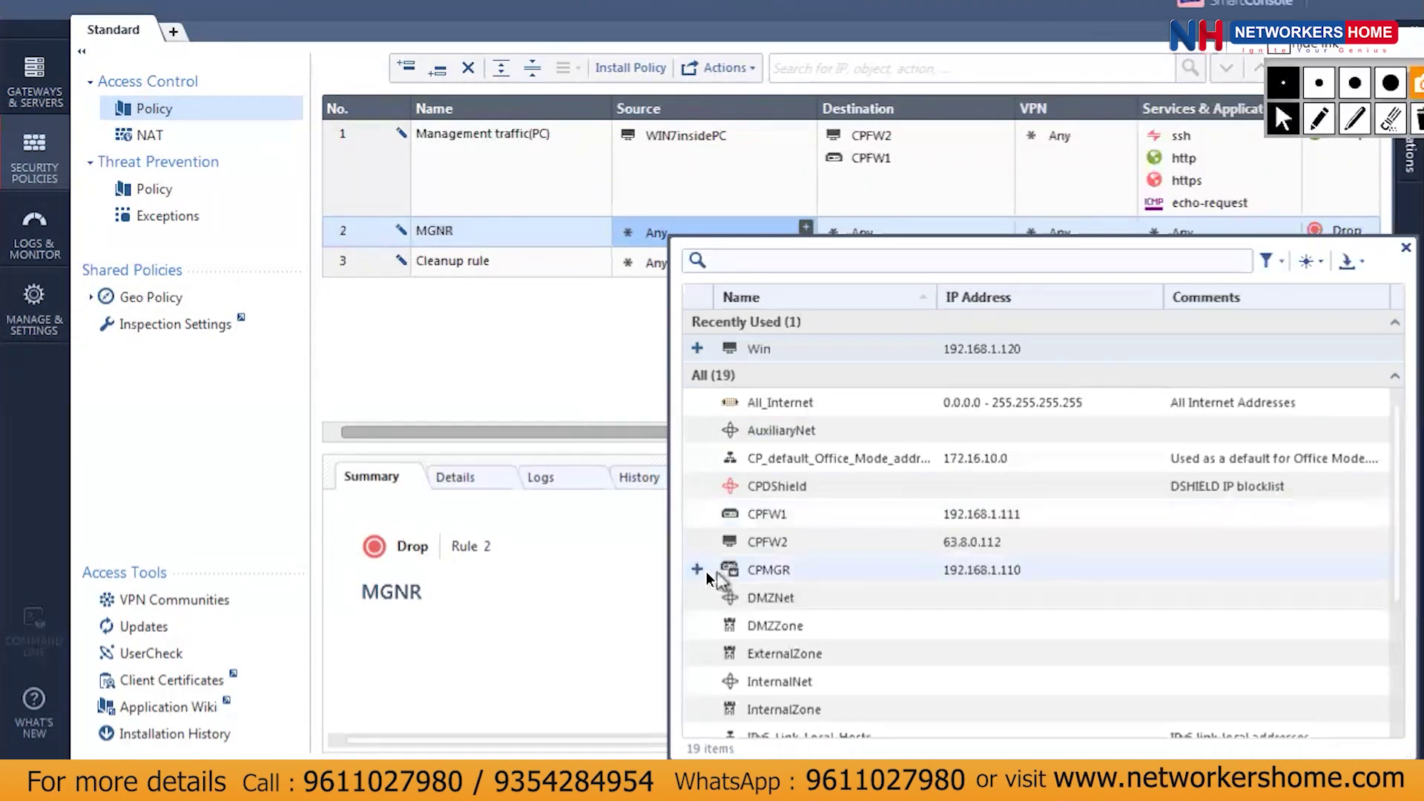
pyautogui.click(698, 570)
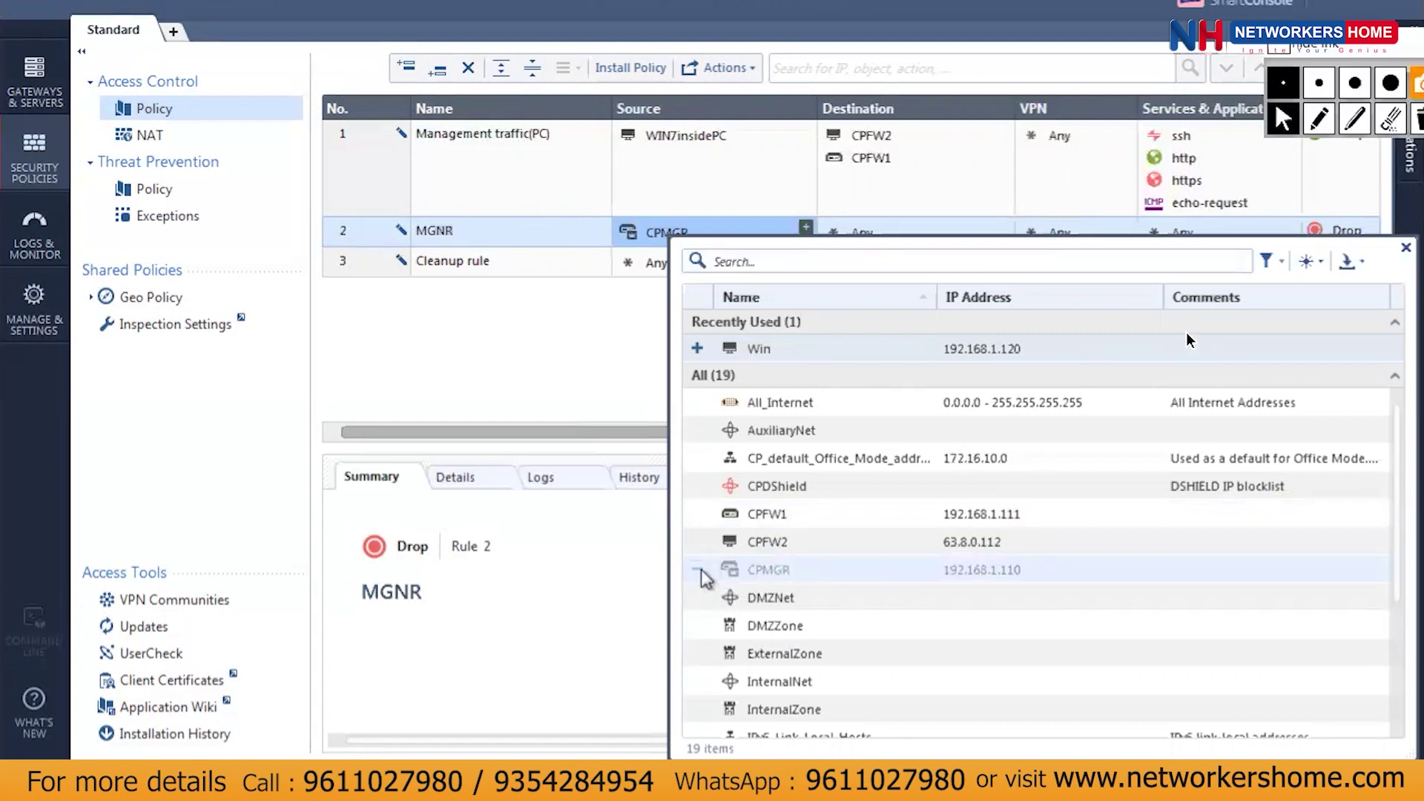
pyautogui.click(1319, 267)
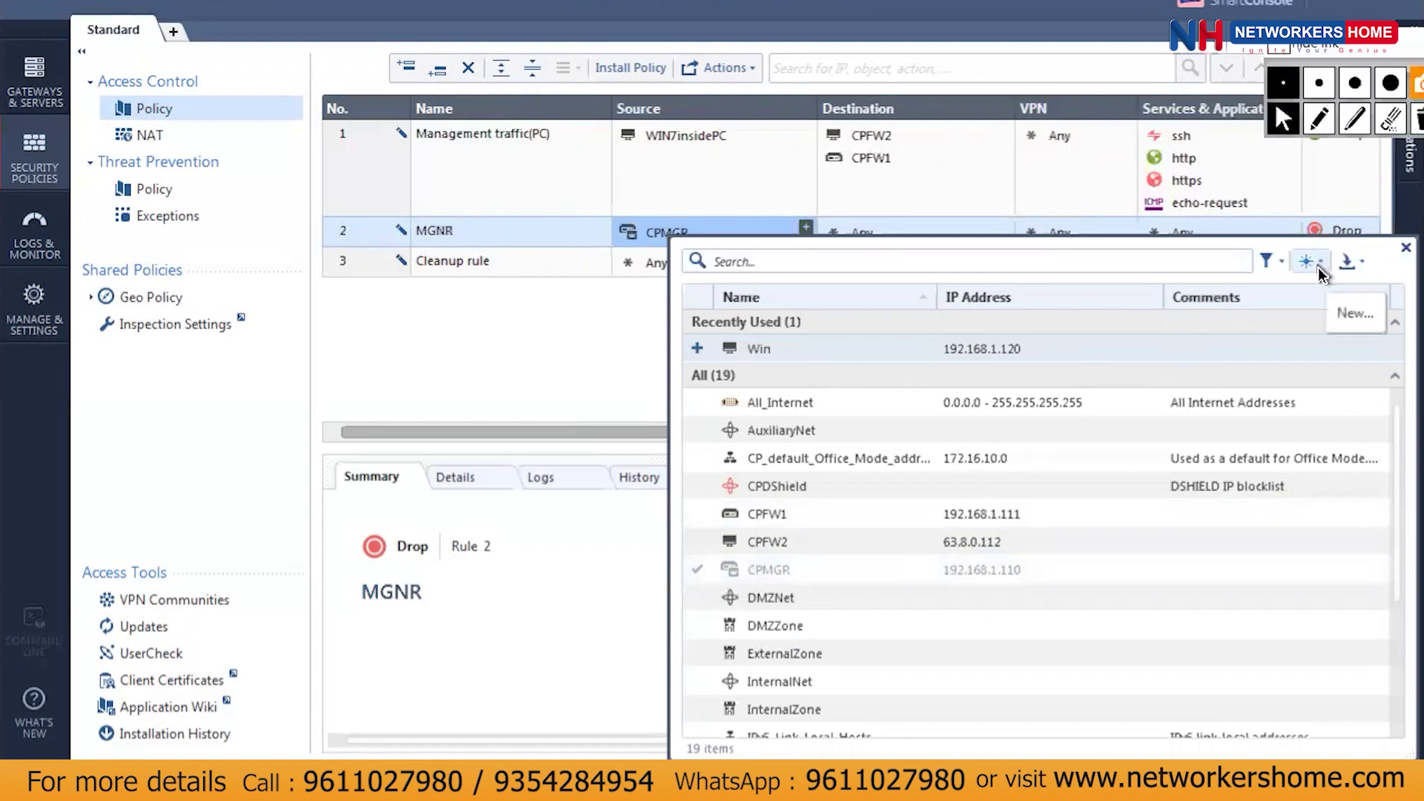
pyautogui.click(569, 387)
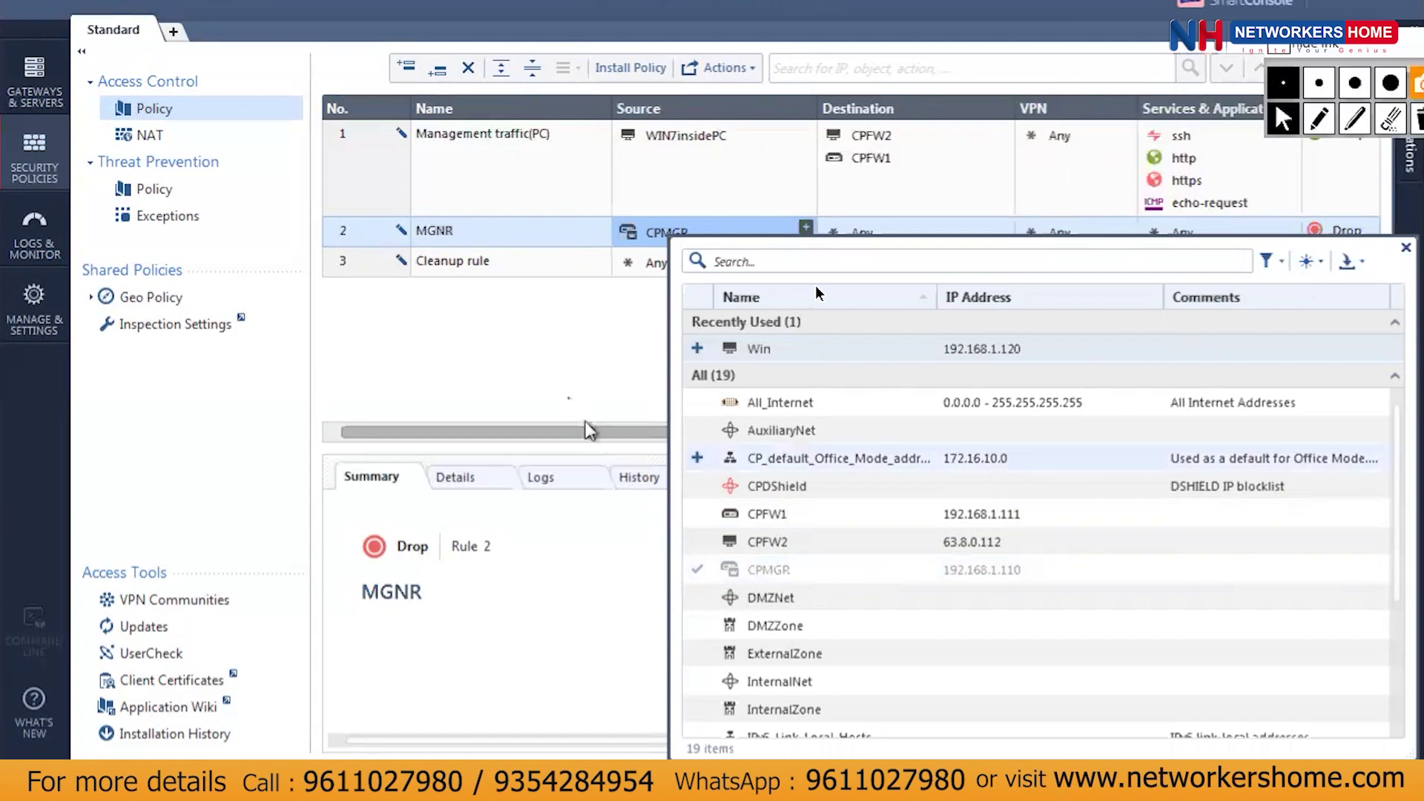
pyautogui.press('Escape')
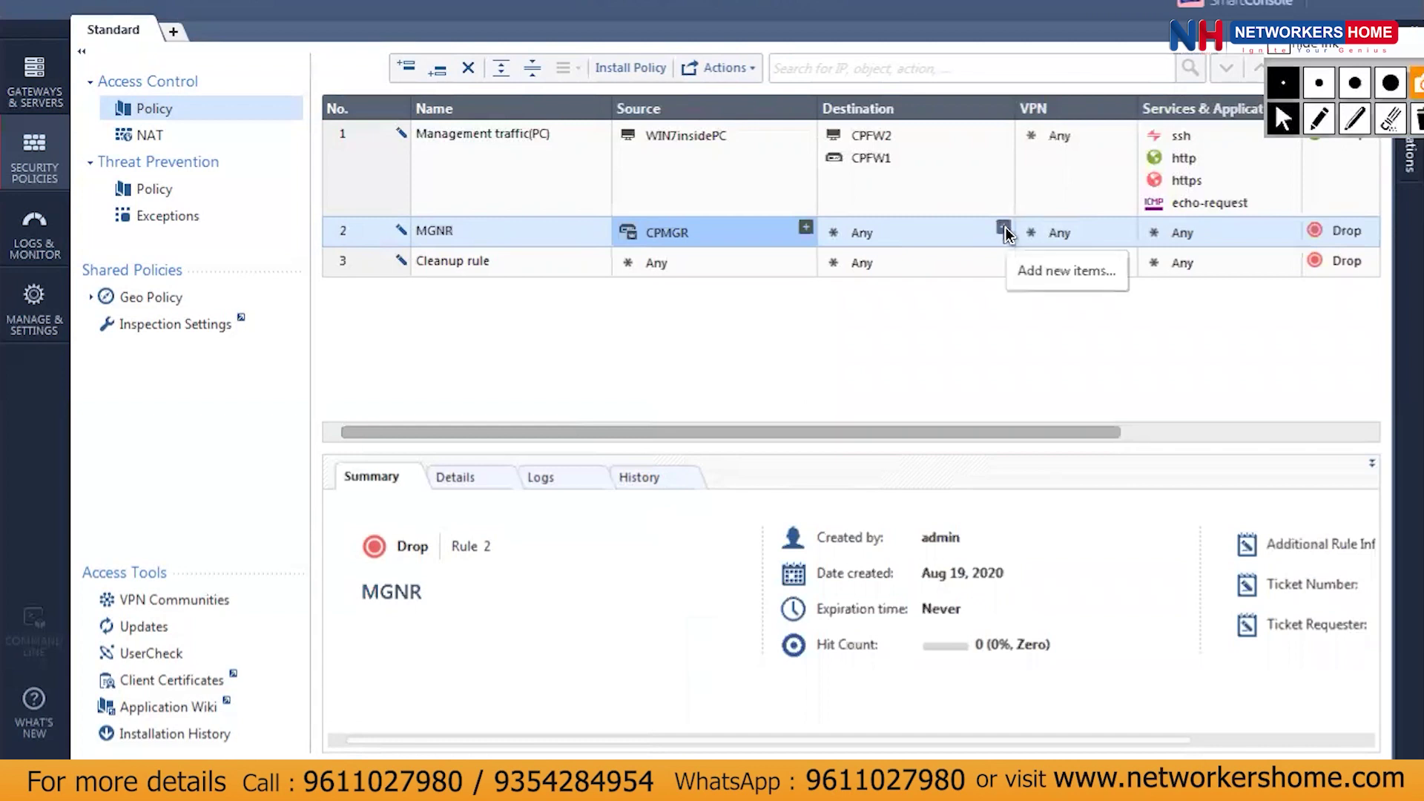
# Set rule MGNR's destination to CPFW1 and CPFW2
pyautogui.click(1004, 228)
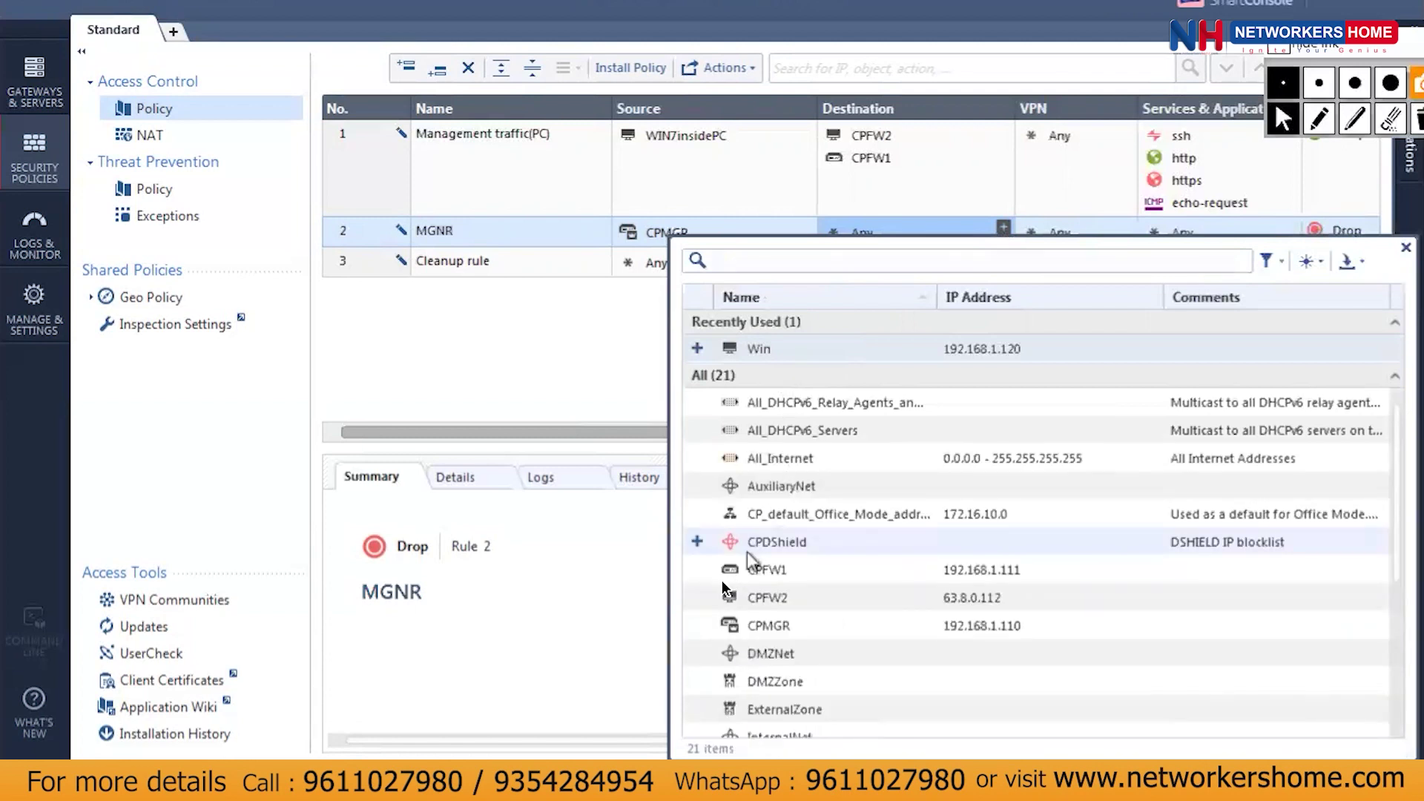
pyautogui.click(698, 571)
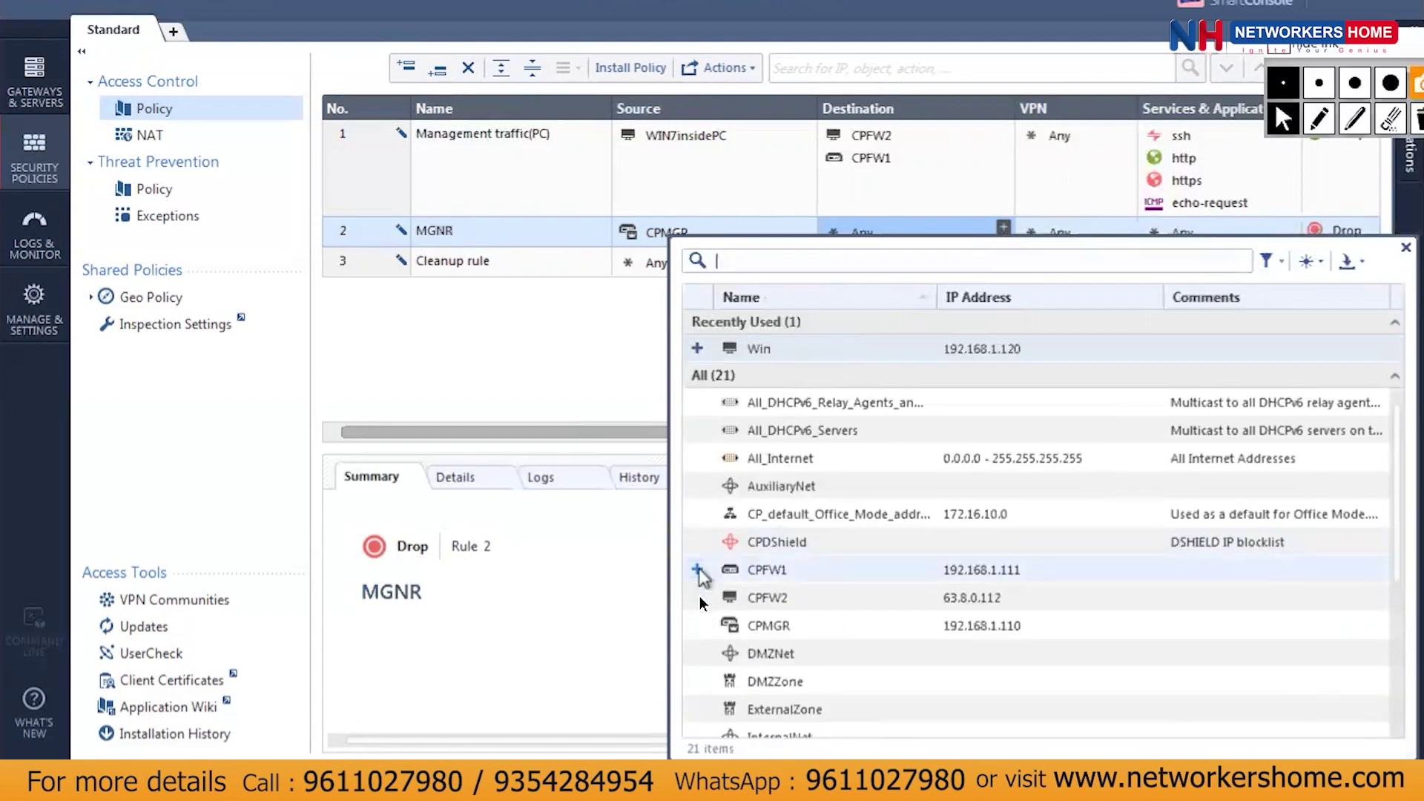
pyautogui.click(698, 597)
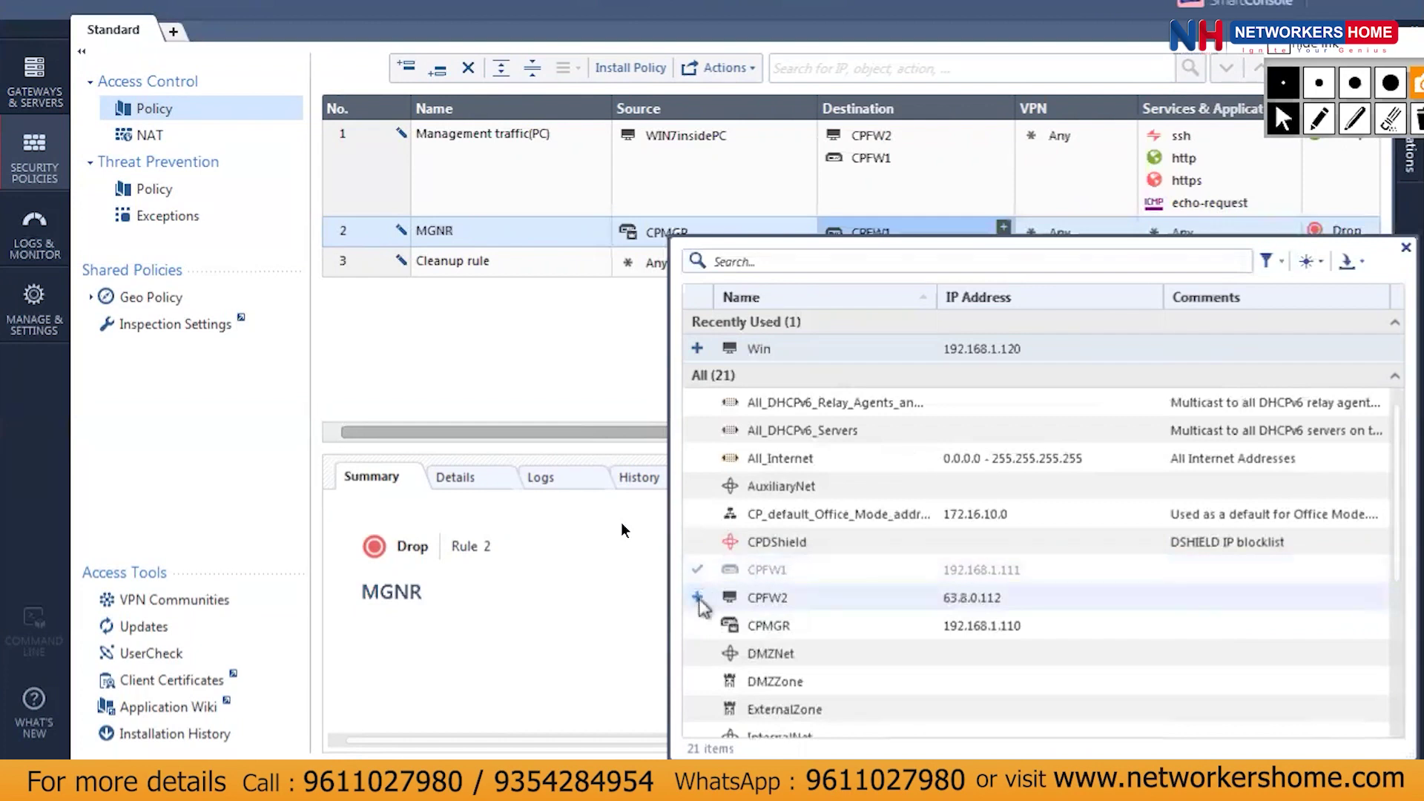
pyautogui.click(657, 431)
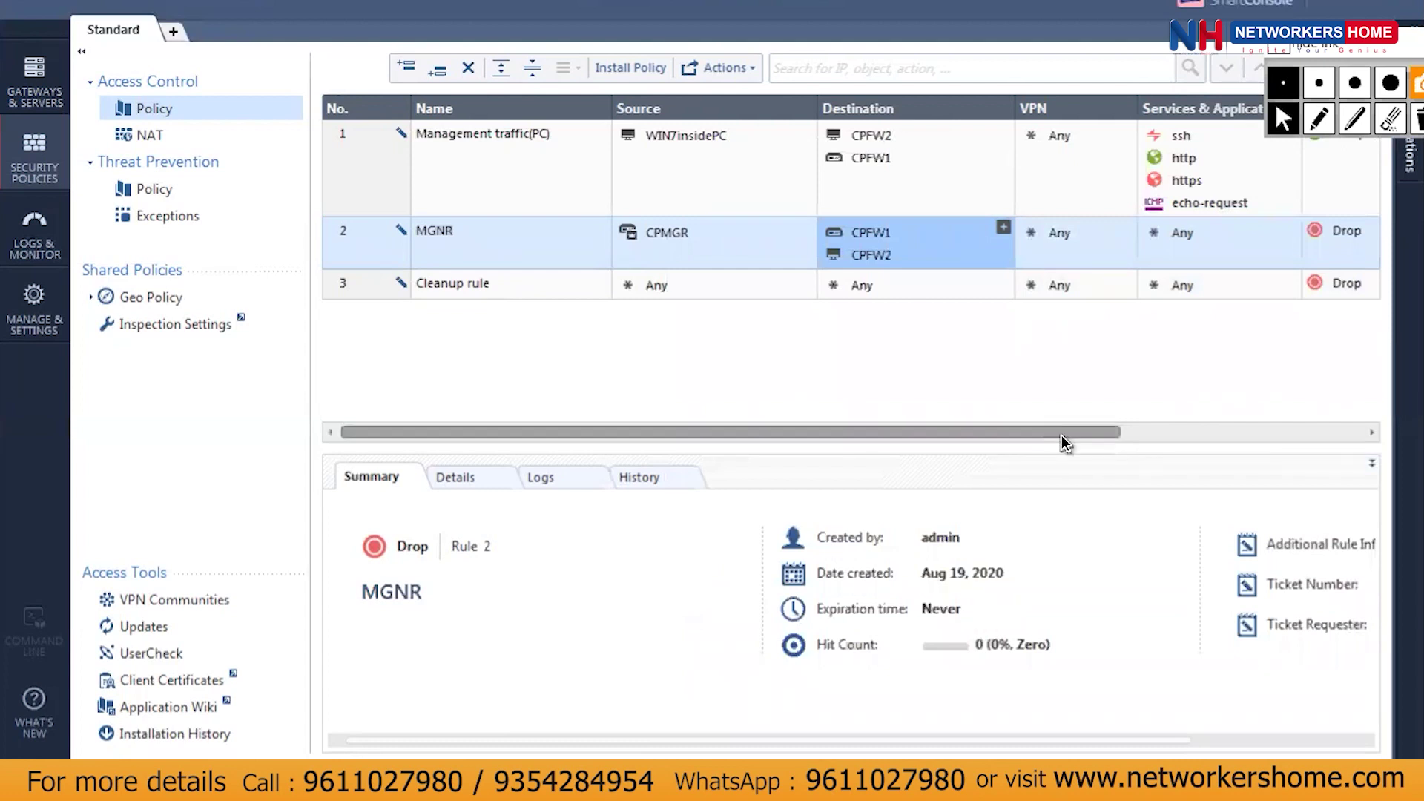
# Change rule MGNR's action from Drop to Accept
pyautogui.click(1205, 434)
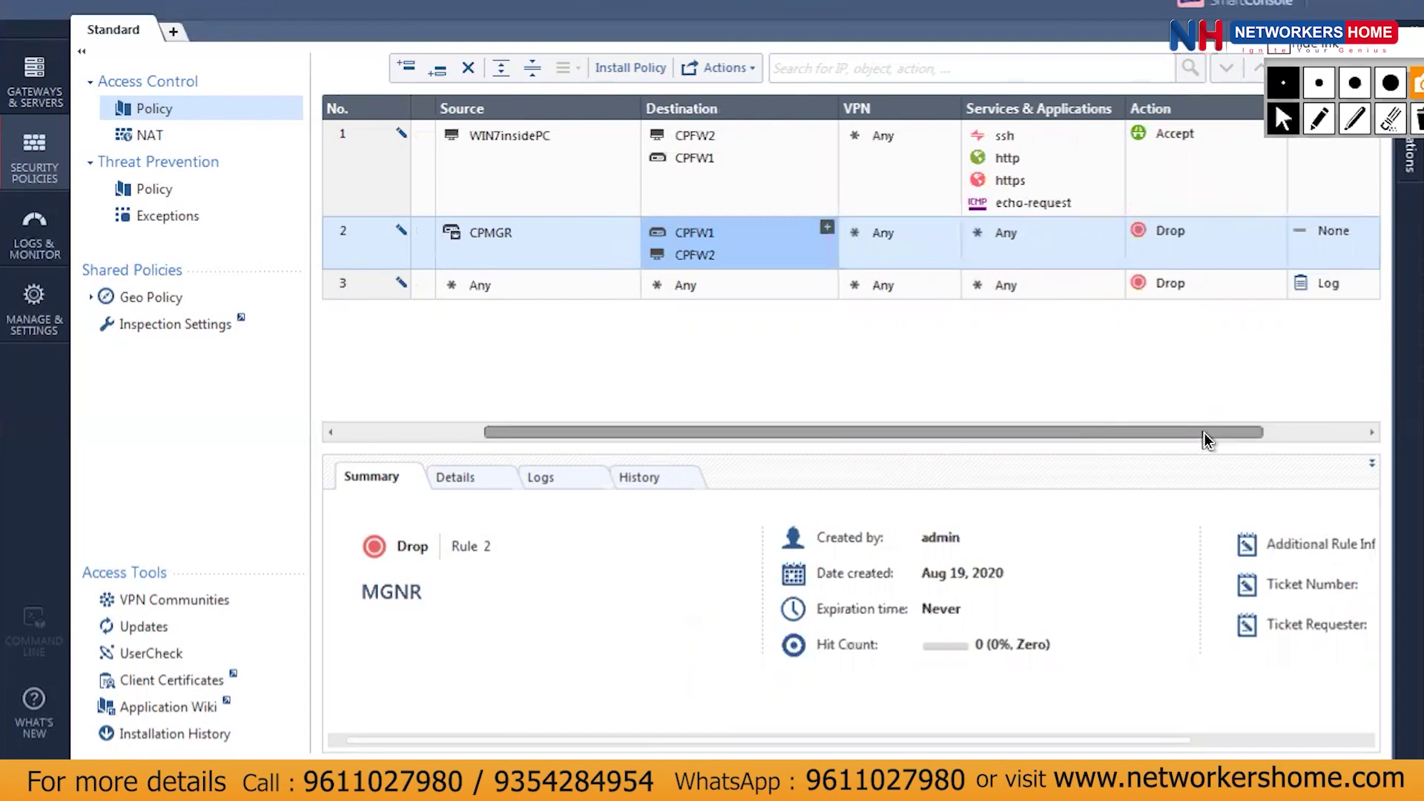
pyautogui.click(1200, 250)
pyautogui.click(1201, 250)
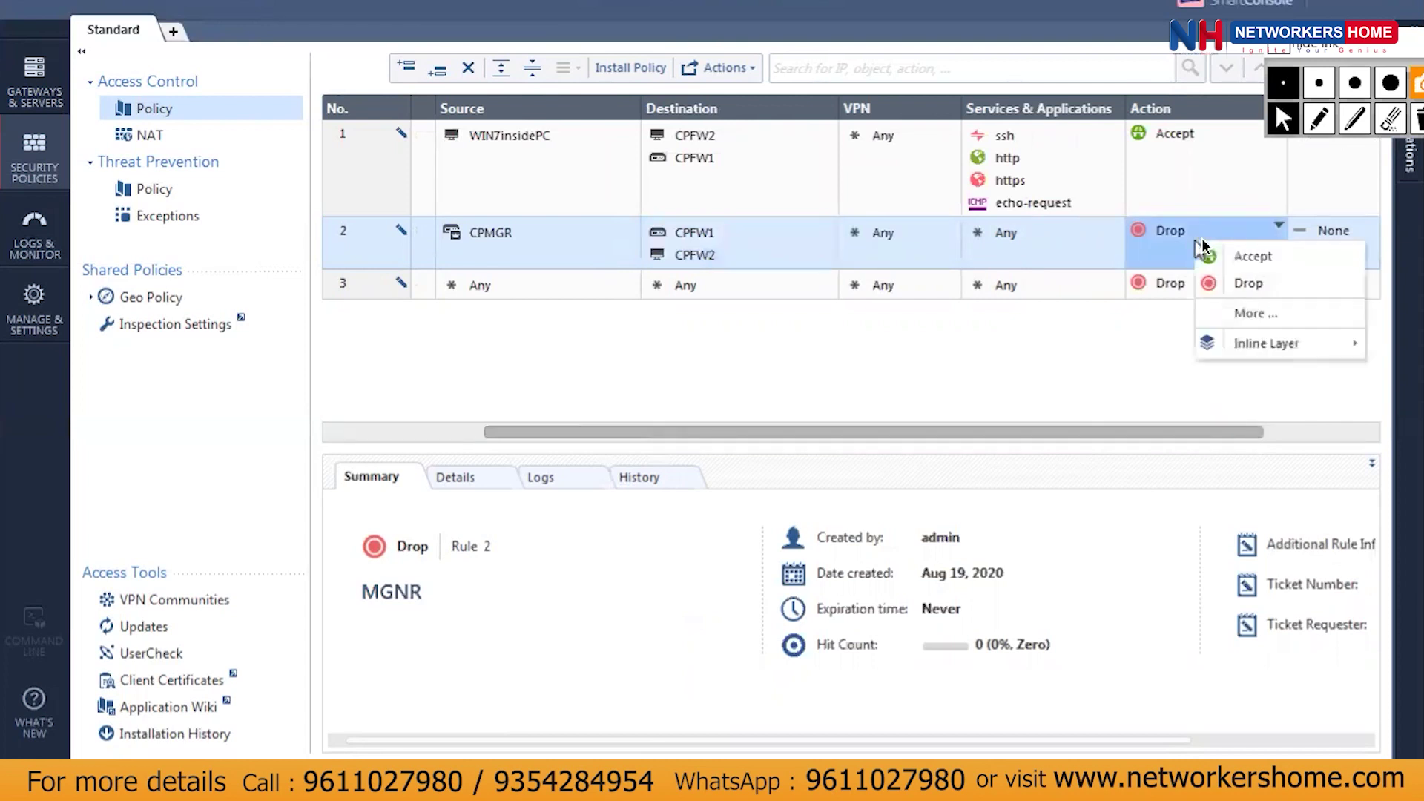
pyautogui.click(1241, 247)
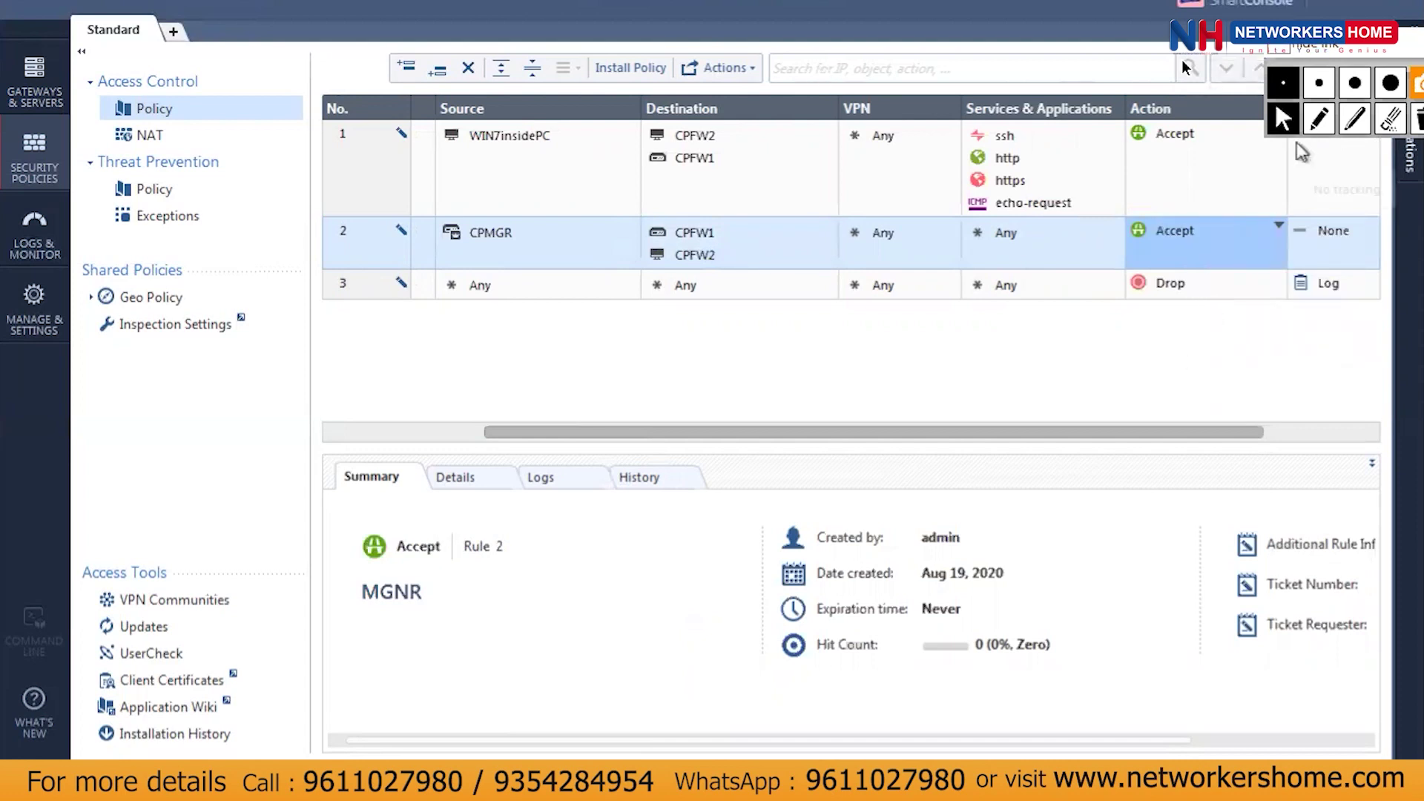
pyautogui.moveTo(1378, 51); pyautogui.dragTo(872, 18)
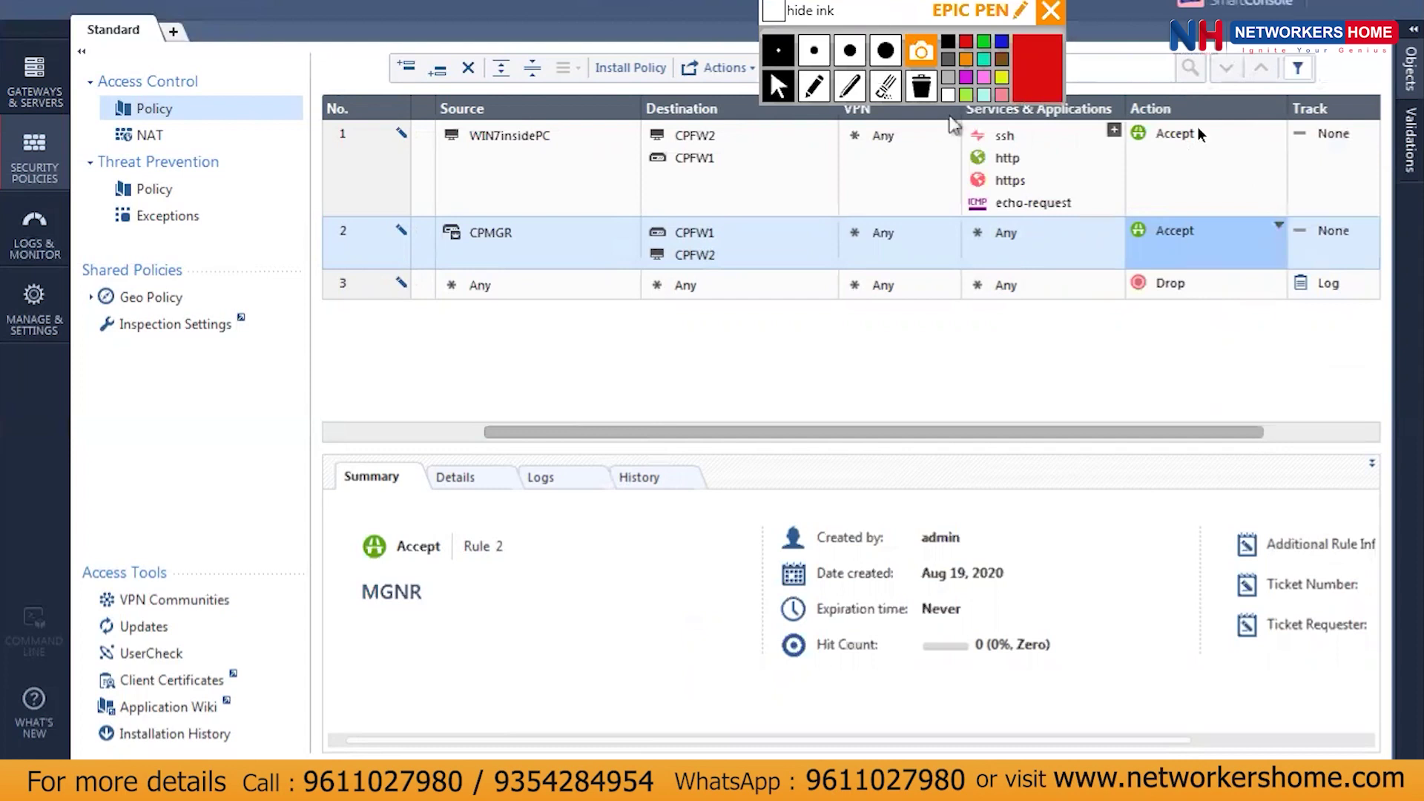
pyautogui.moveTo(965, 10); pyautogui.dragTo(1354, 147)
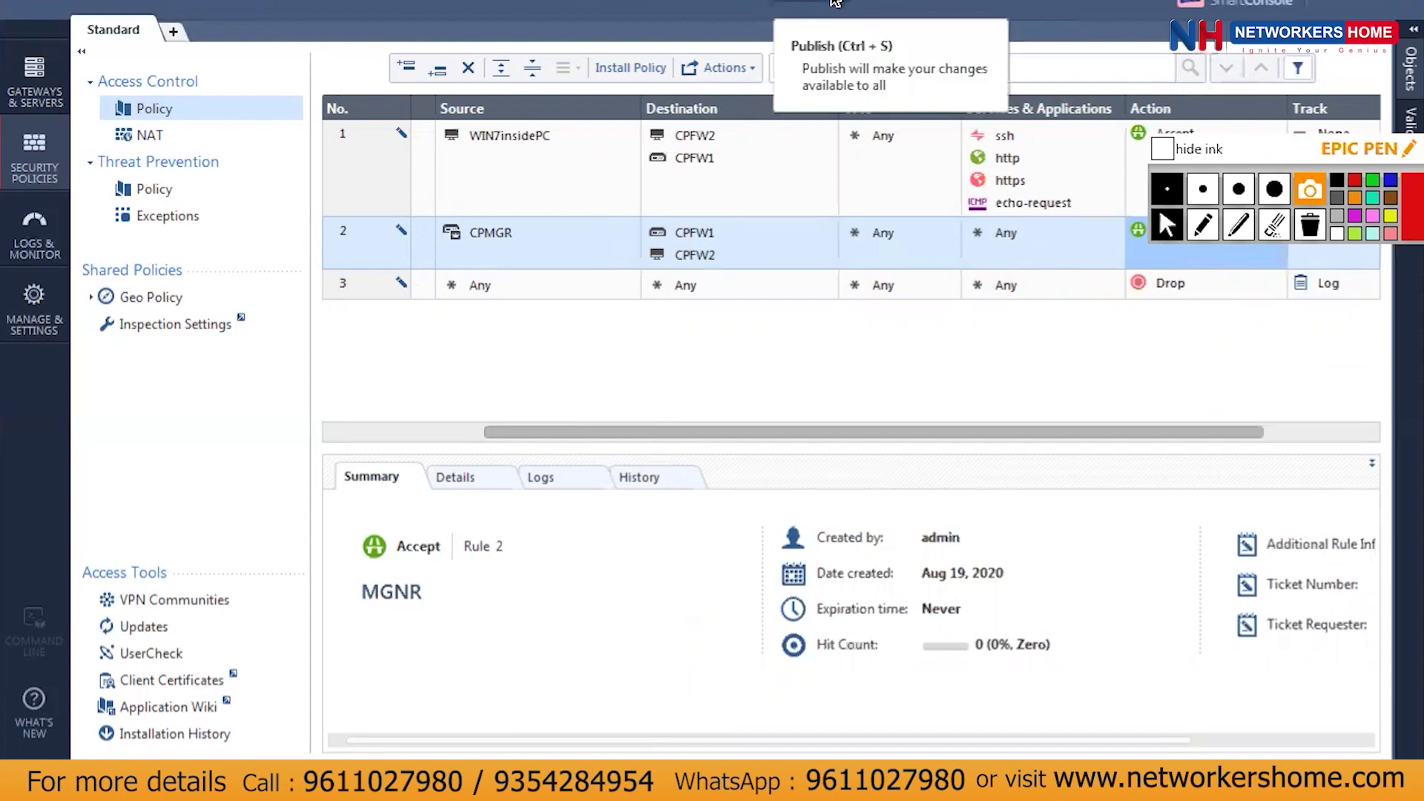
# Publish the 16 draft changes, then call up Install Policy with Ctrl+Shift+Enter
pyautogui.click(742, 16)
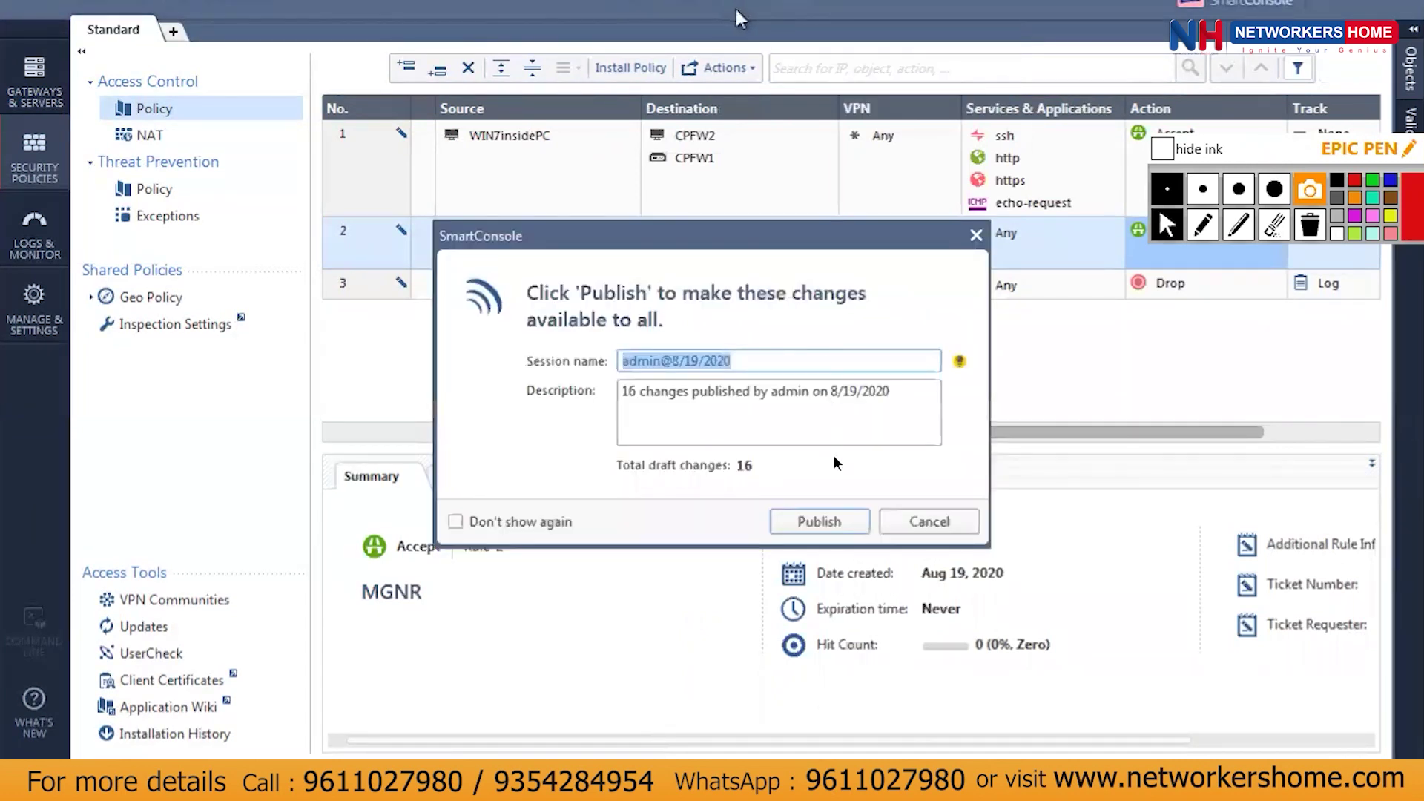
pyautogui.click(827, 522)
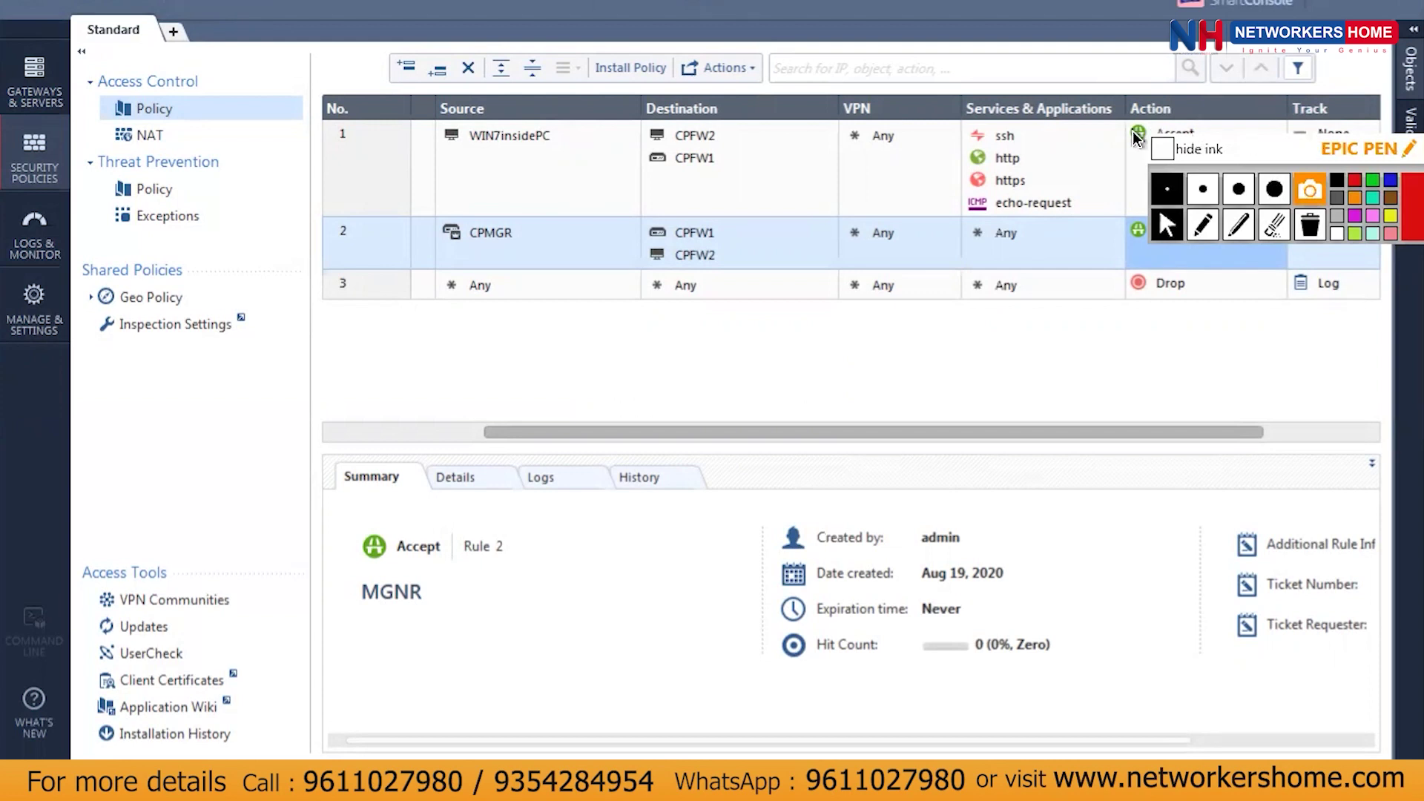
pyautogui.hotkey('ctrl', 'shift', 'Return')
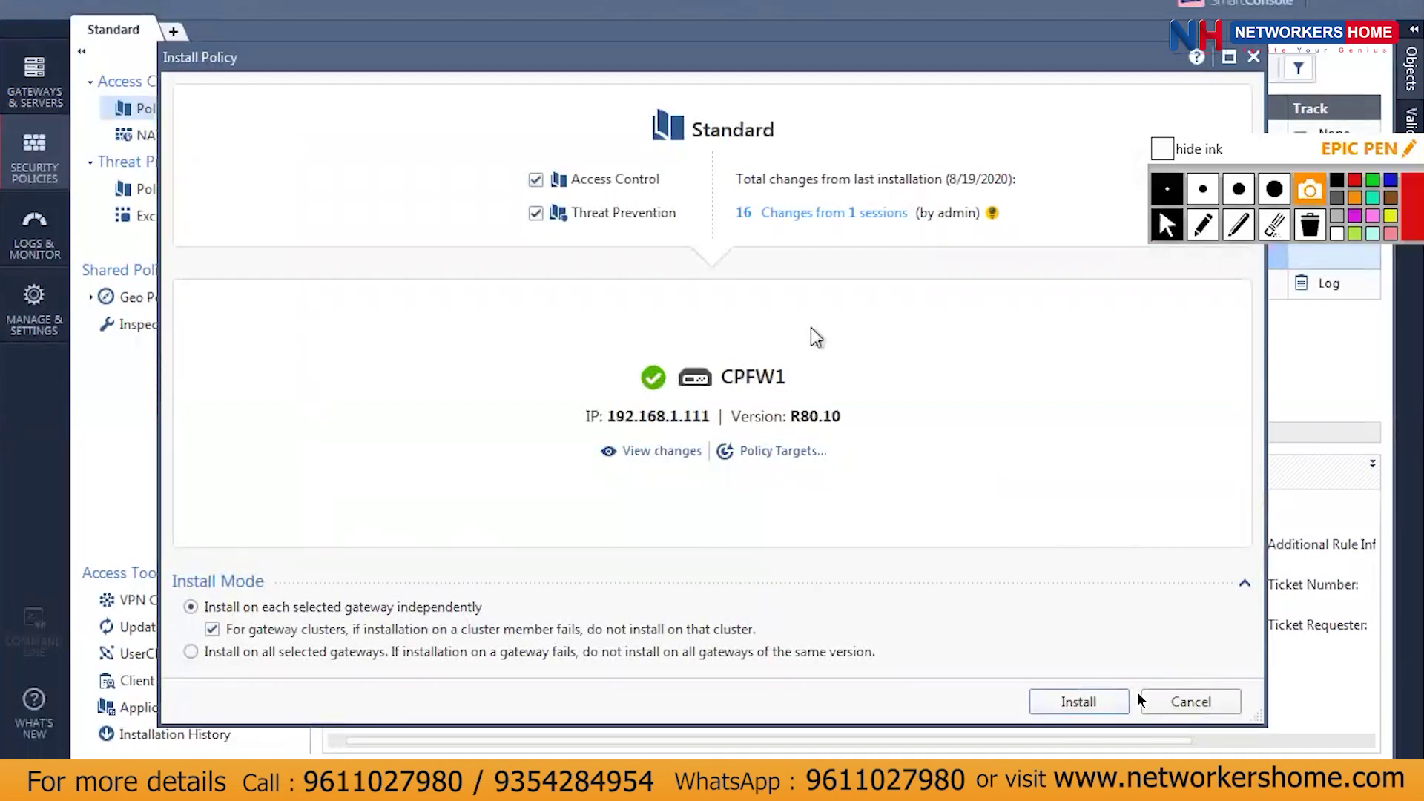
# Install the Standard policy on CPFW1 and return to the gateways list
pyautogui.click(1078, 705)
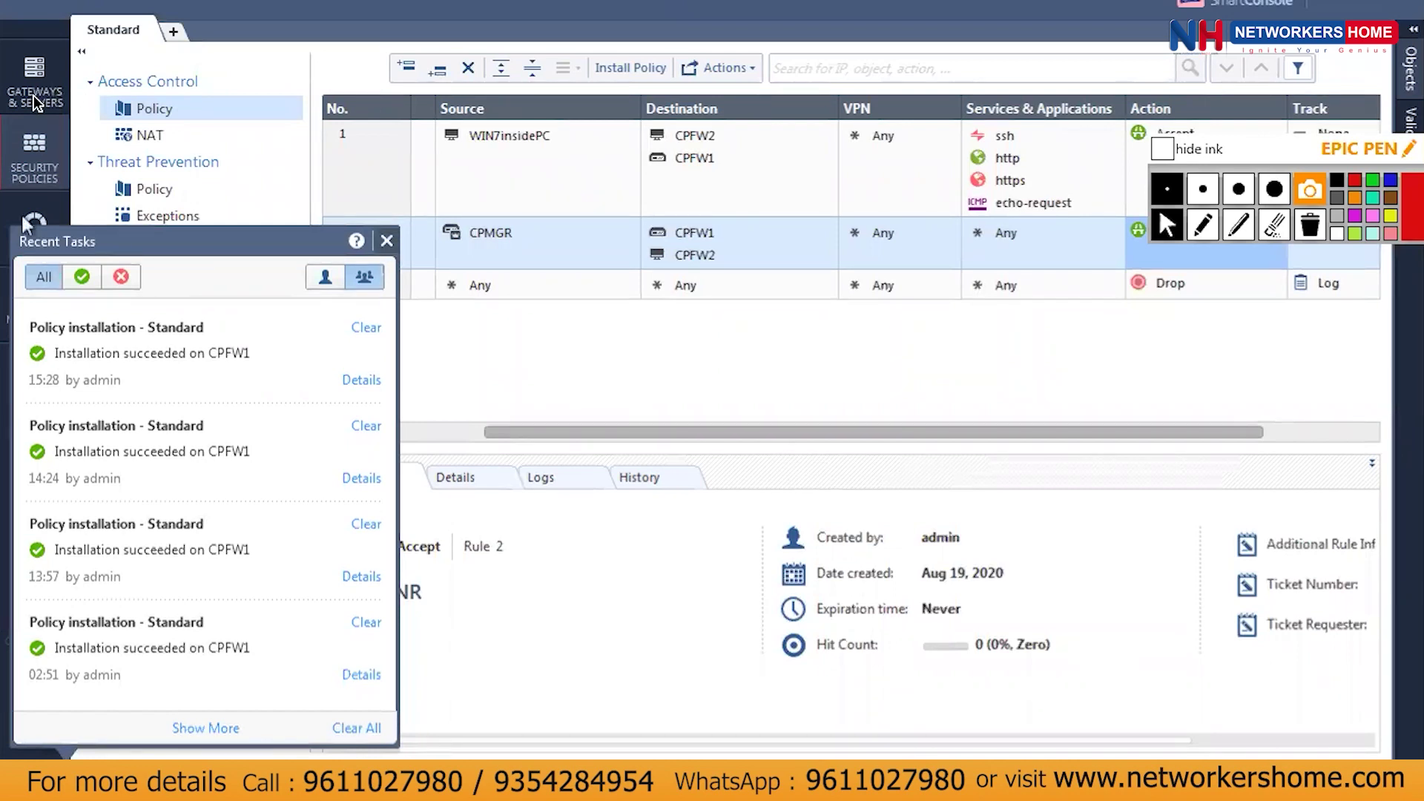
pyautogui.click(33, 100)
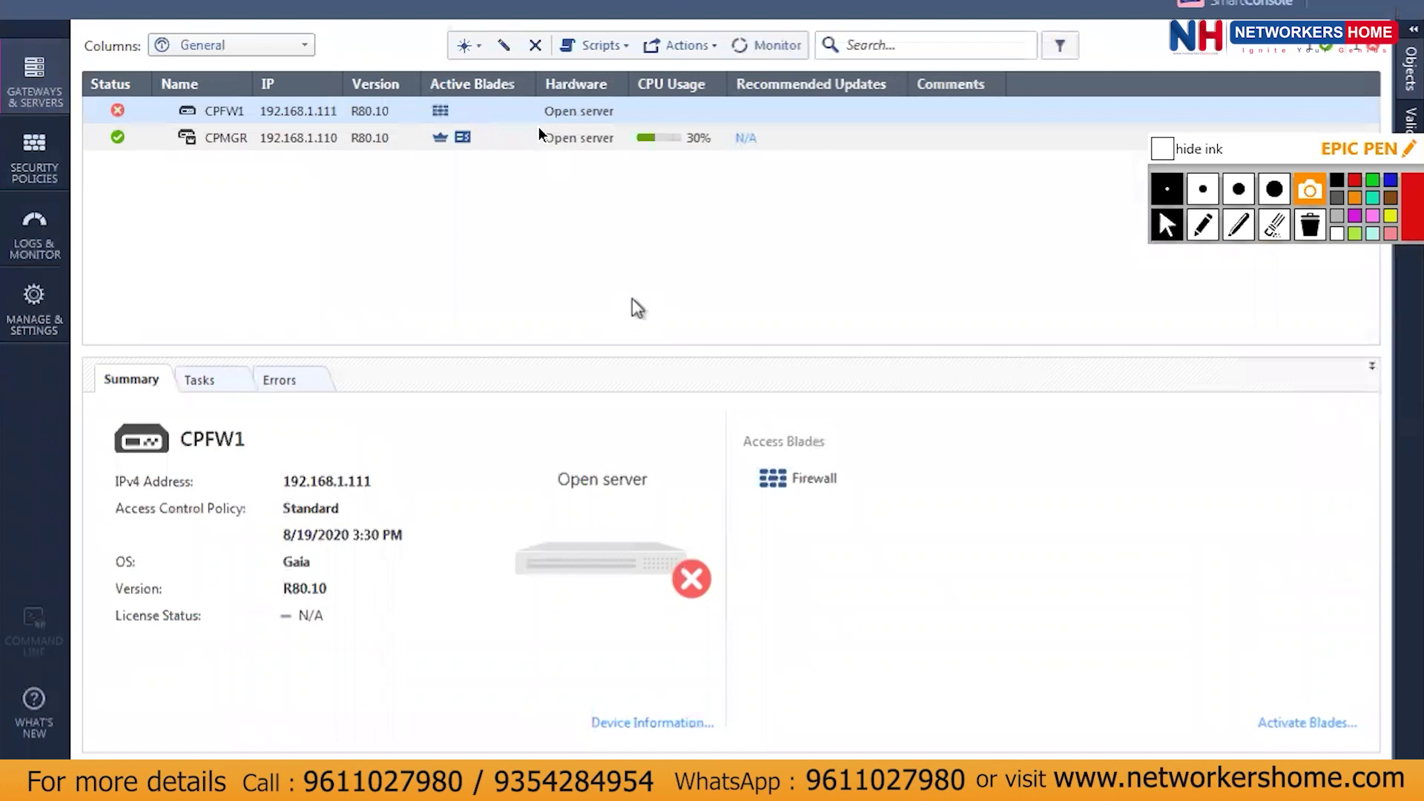
# Start a new Security Gateway from the New menu using Wizard Mode
pyautogui.click(483, 48)
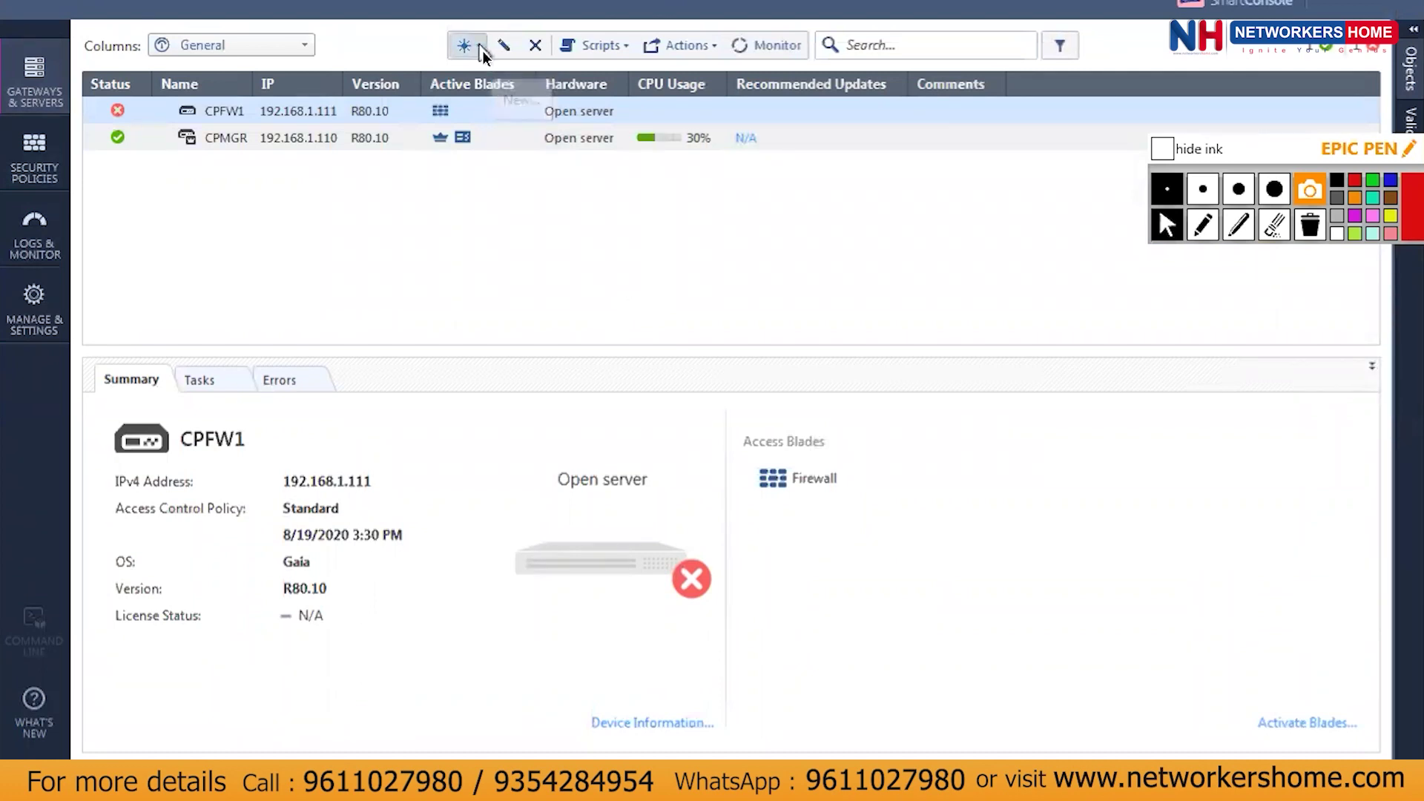
pyautogui.click(499, 76)
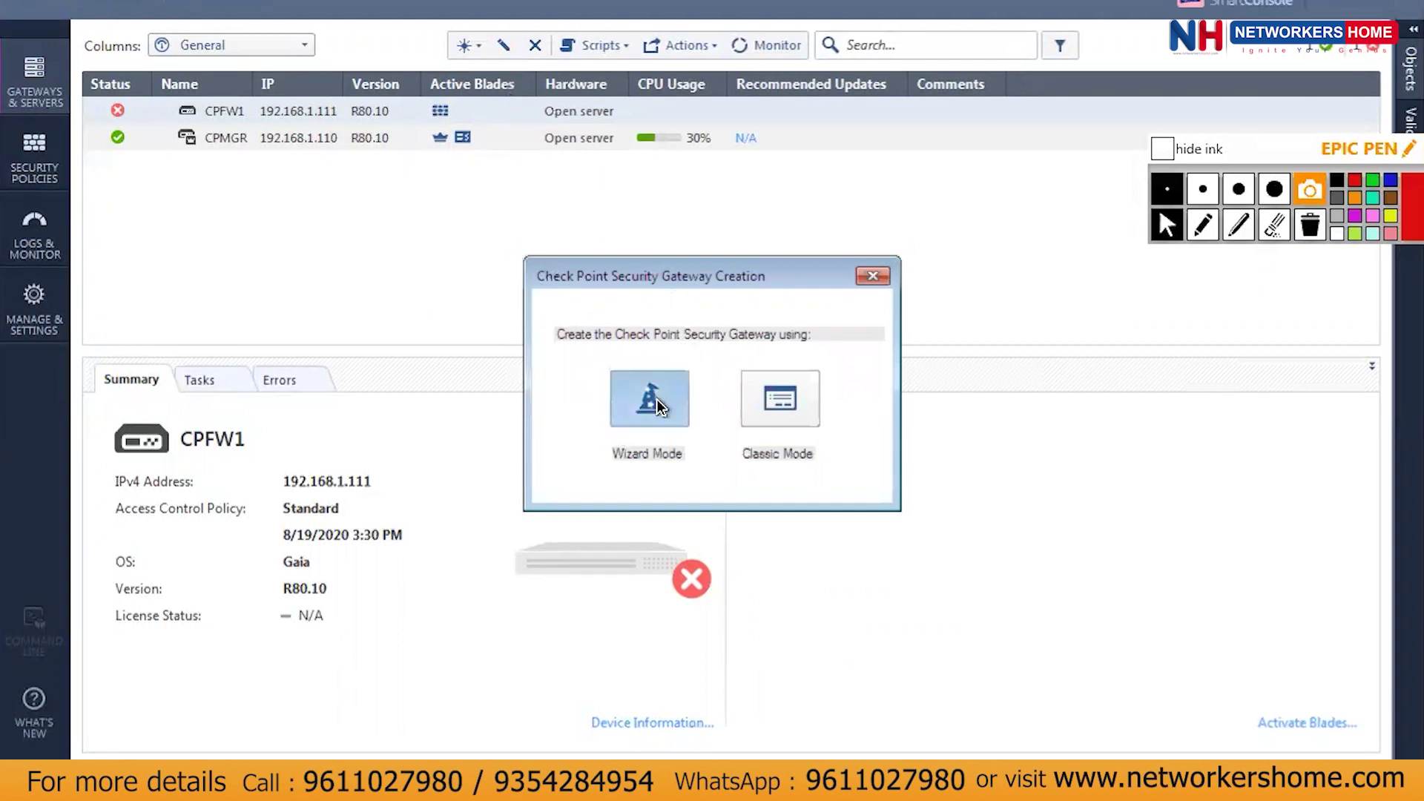
pyautogui.click(621, 418)
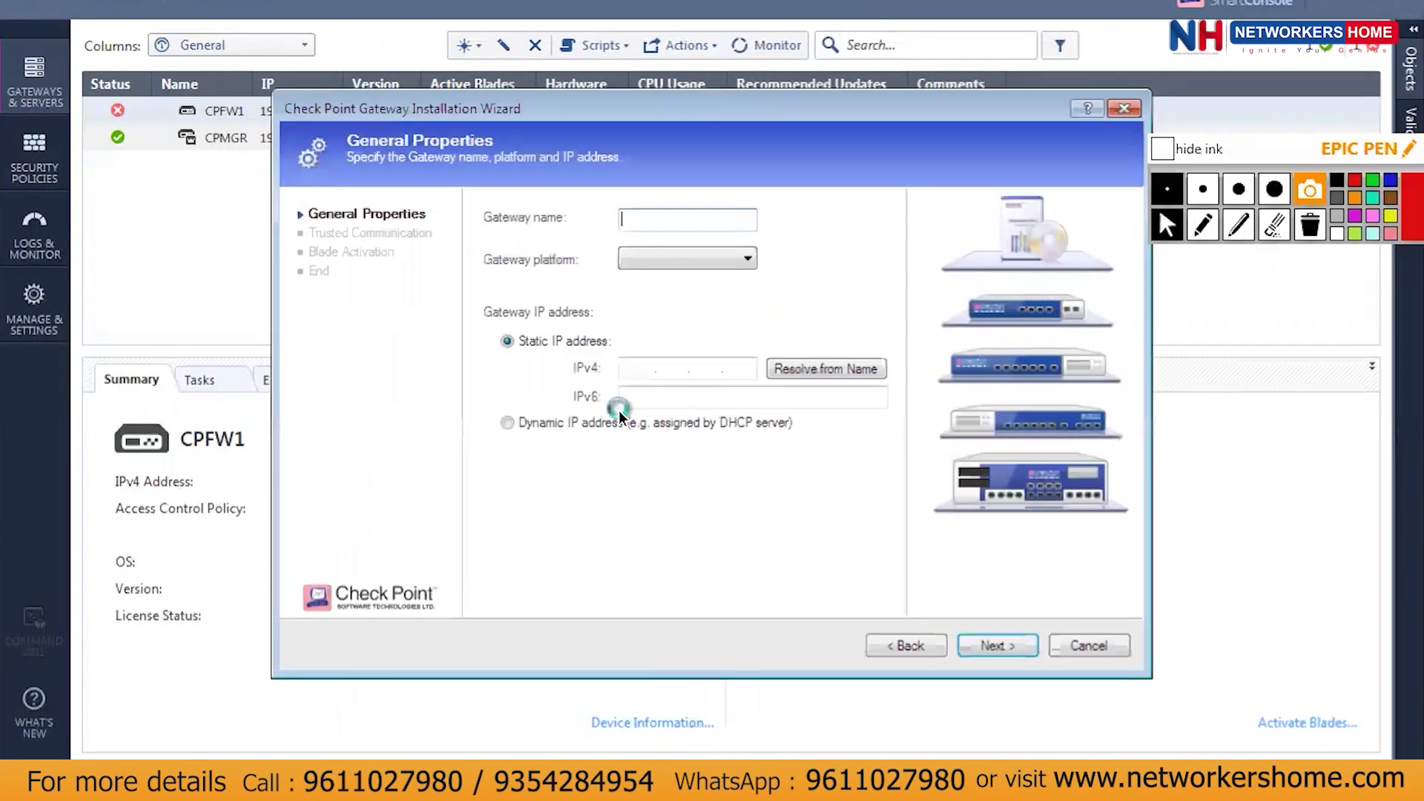
# Enter CPFW2 as the gateway name and dismiss the failed name-resolution lookup
pyautogui.write('C')
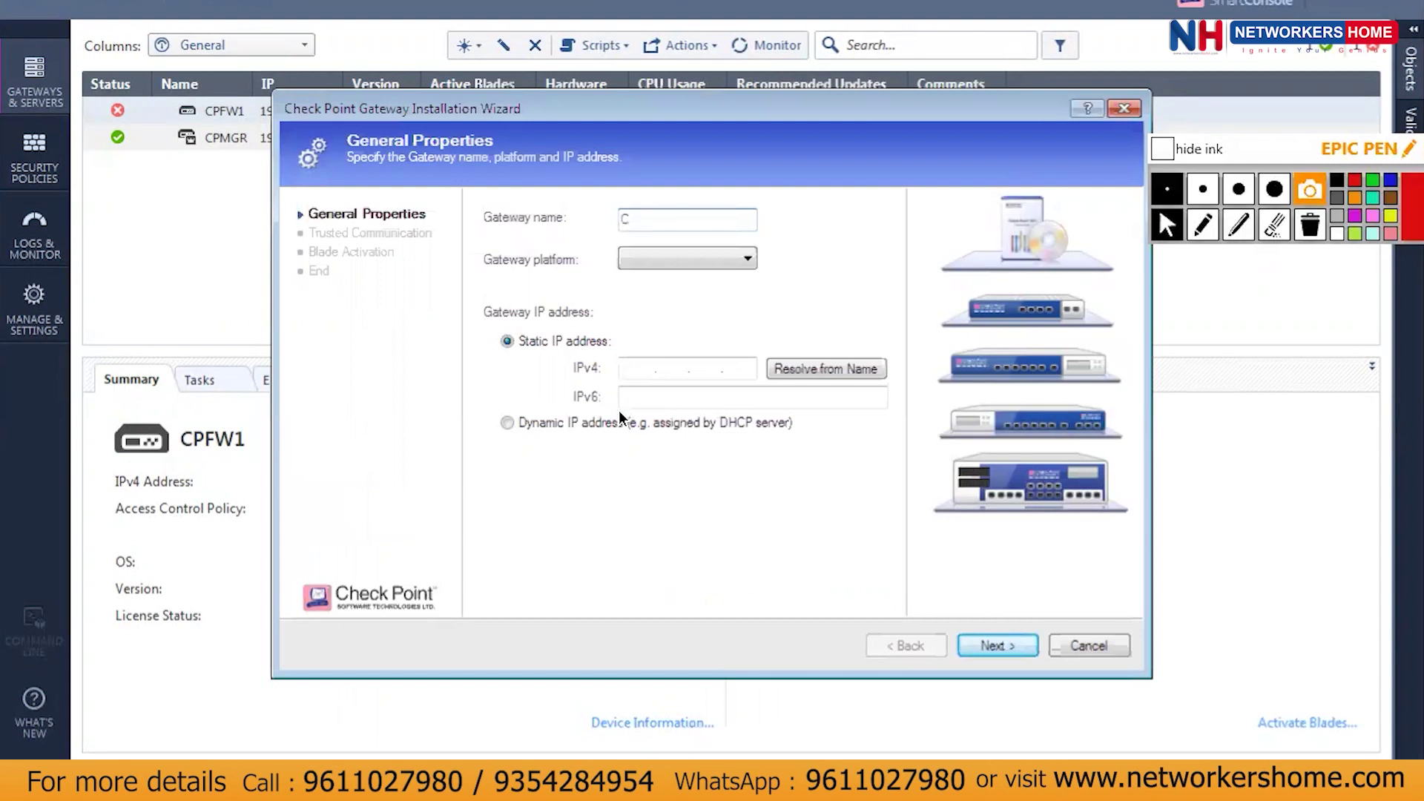
pyautogui.write('PFW@')
pyautogui.press('BackSpace')
pyautogui.write('2')
pyautogui.click(828, 371)
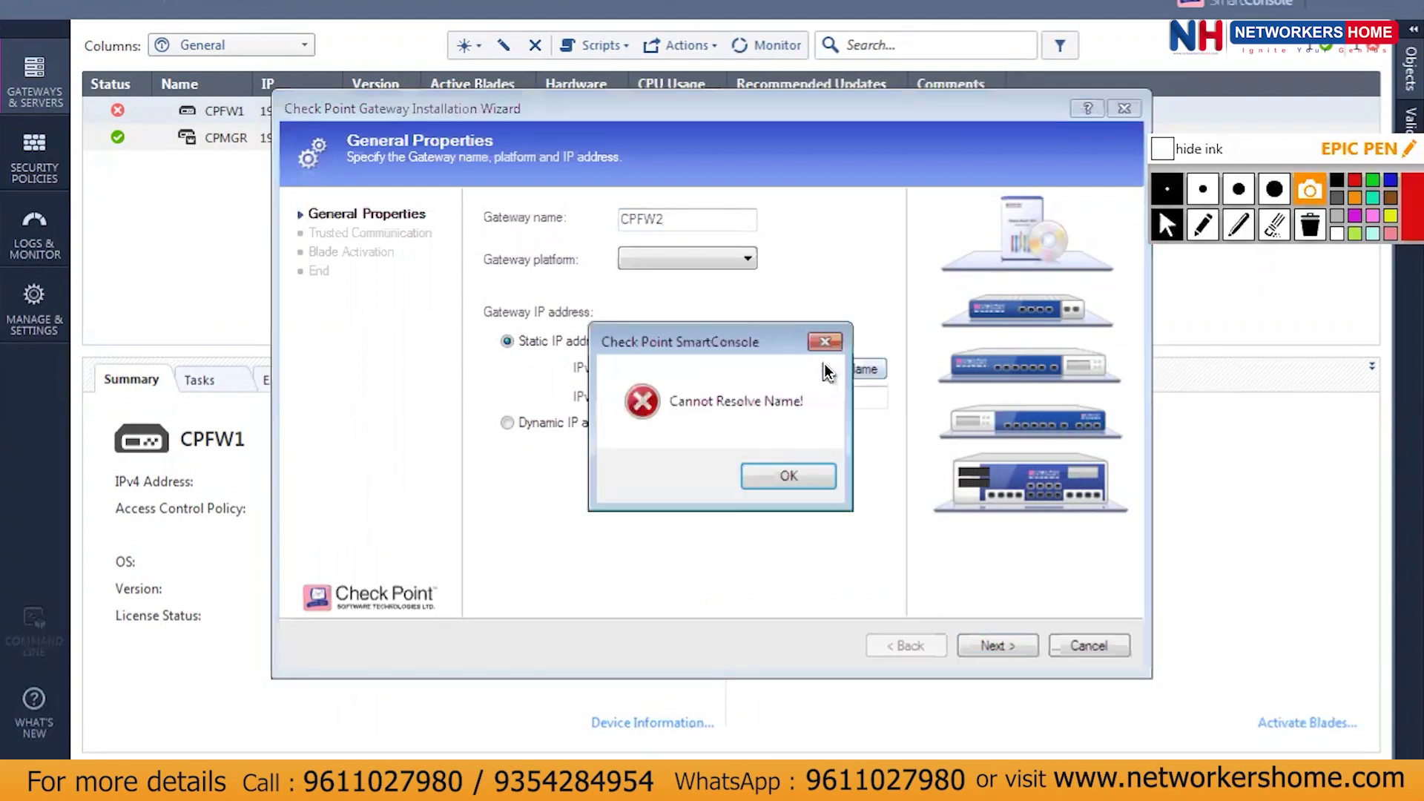
pyautogui.click(798, 485)
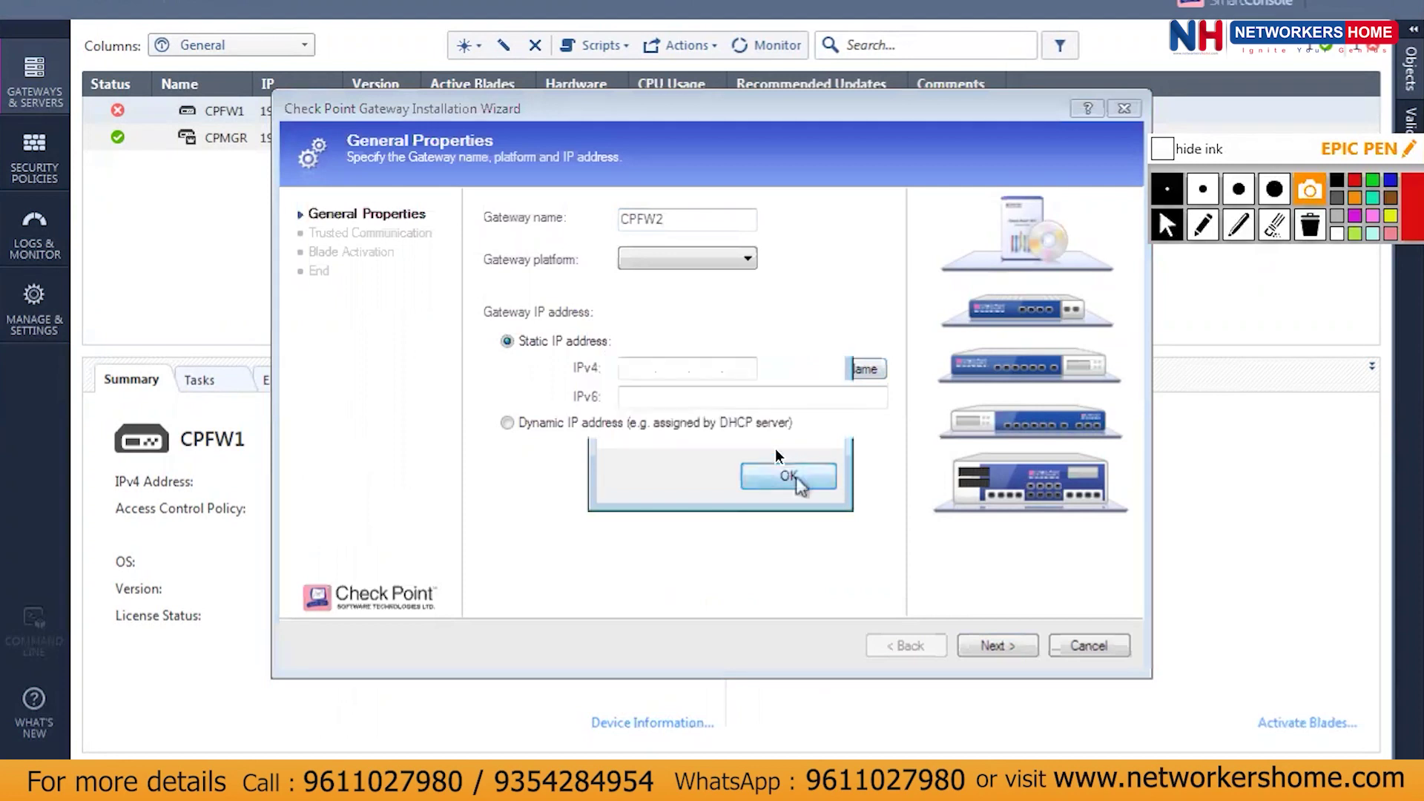
# Enter IPv4 address 63.8.0.112 and dismiss the name-already-in-use warning
pyautogui.click(636, 376)
pyautogui.click(687, 375)
pyautogui.write('63.8.0.112')
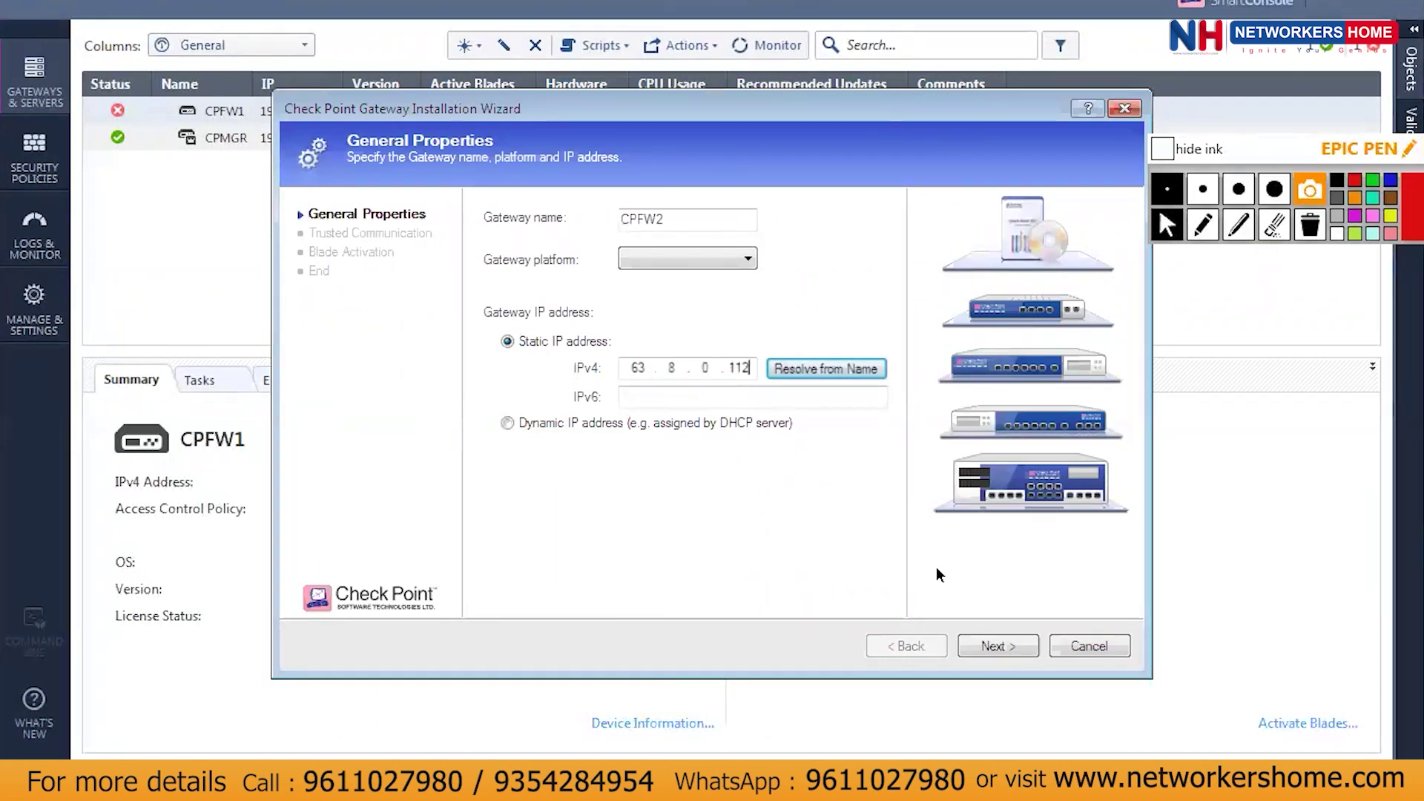
pyautogui.click(996, 647)
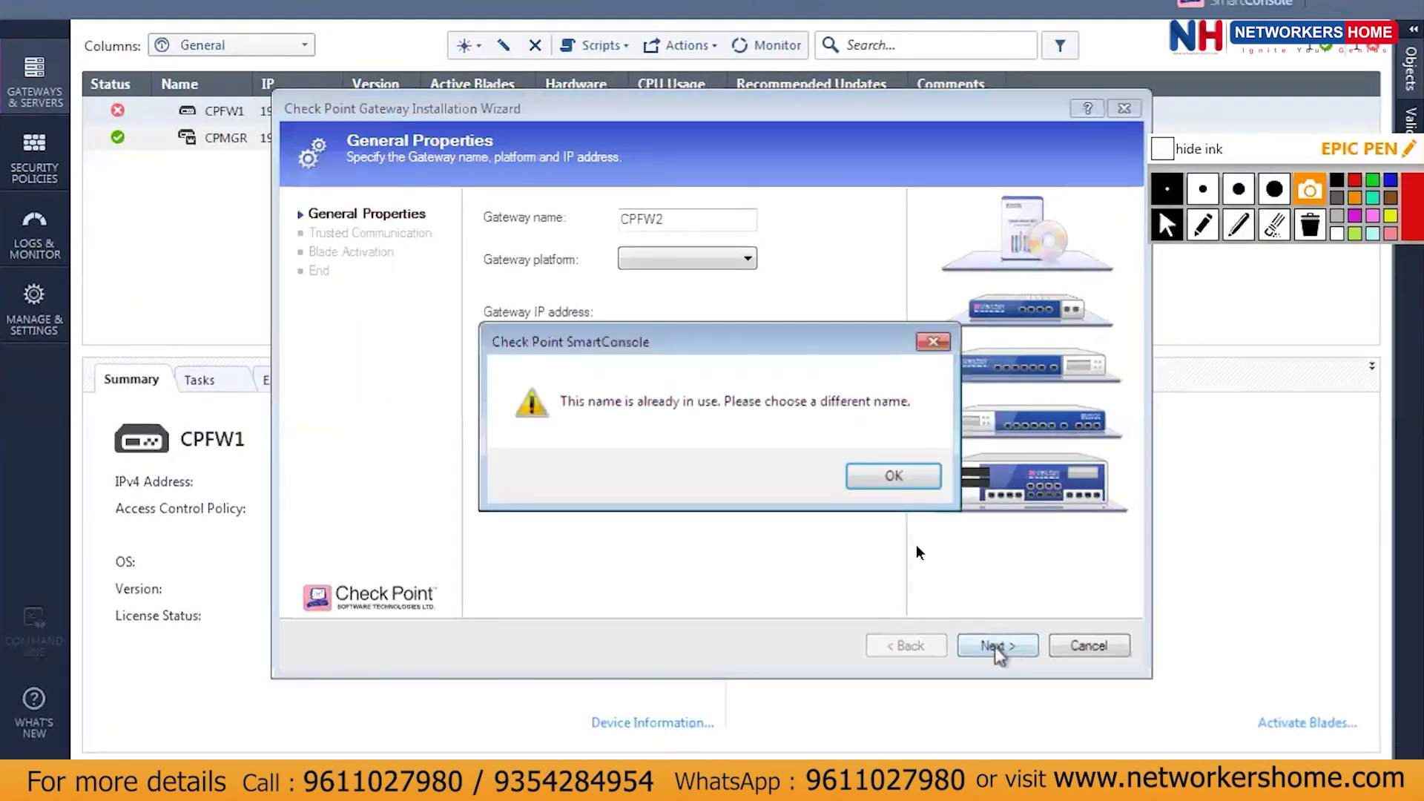
pyautogui.click(894, 475)
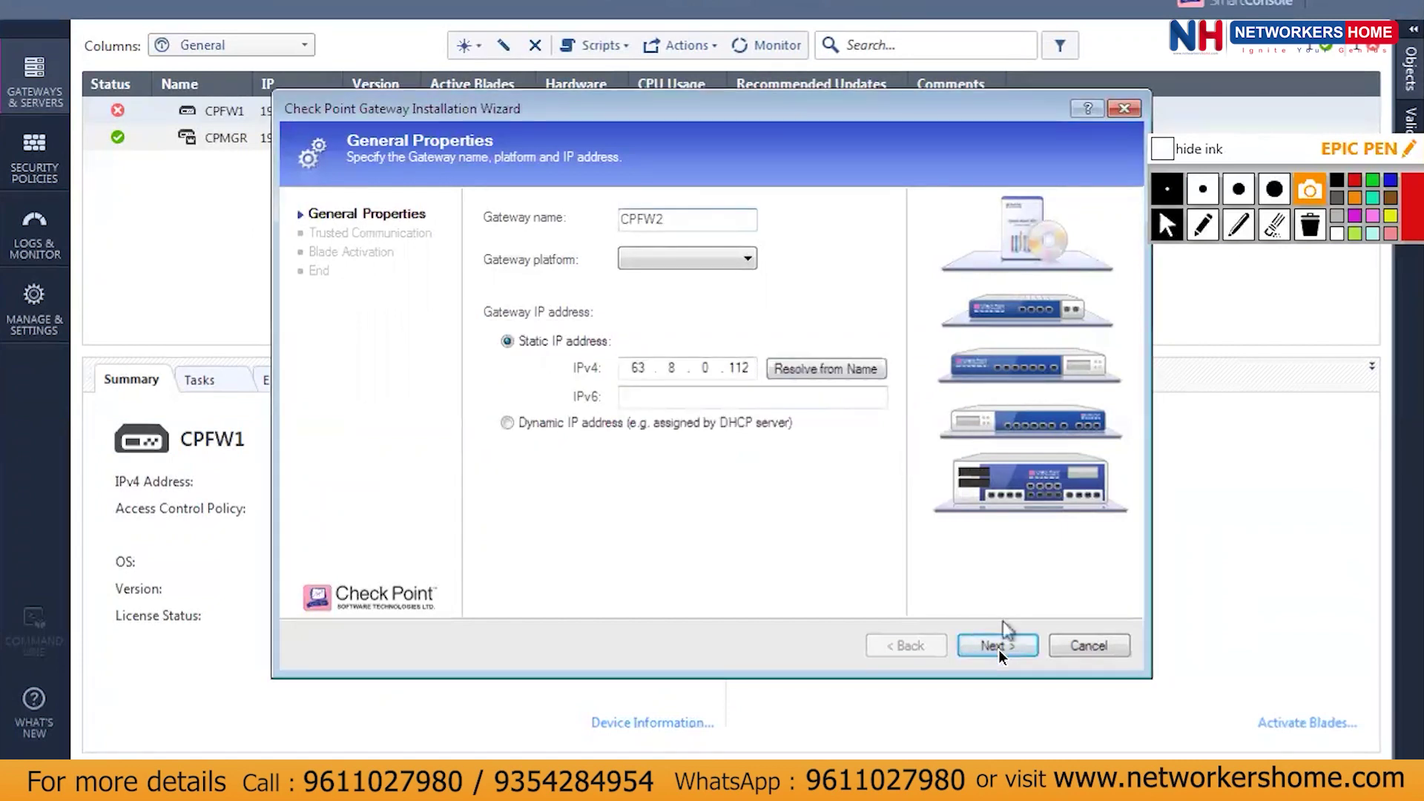
# Rename the gateway to CPFW02, choose Open server platform, and accept the shared IP
pyautogui.click(670, 213)
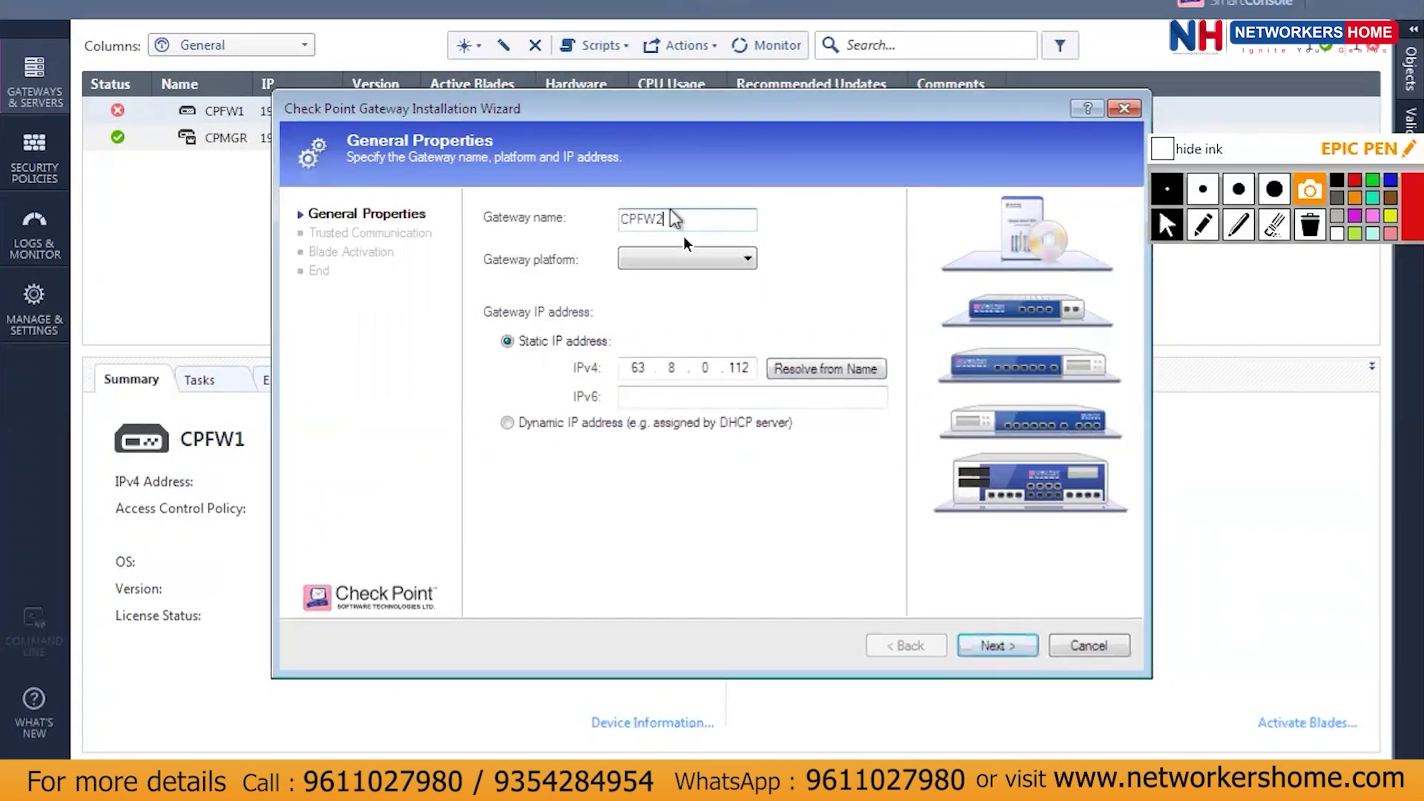
pyautogui.click(683, 260)
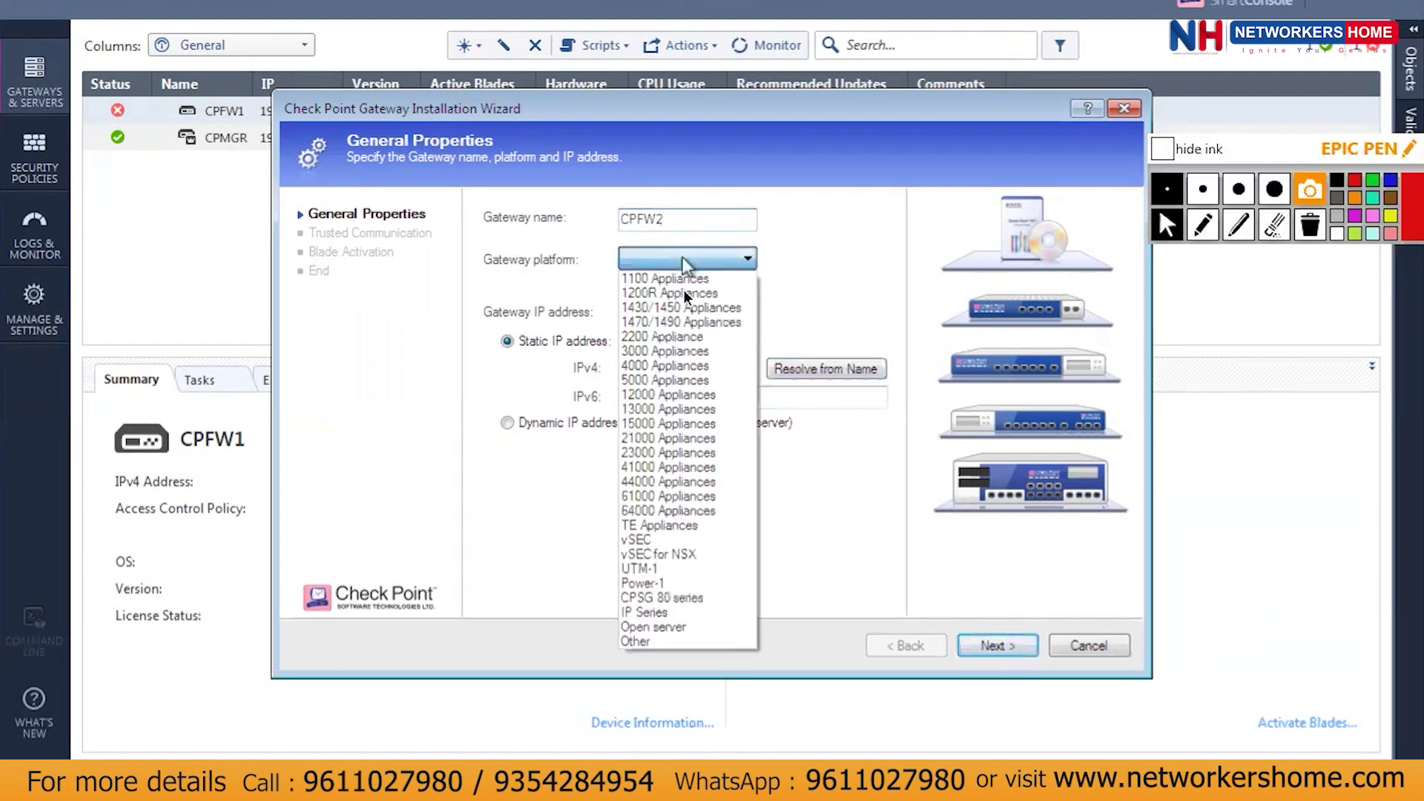
pyautogui.click(702, 627)
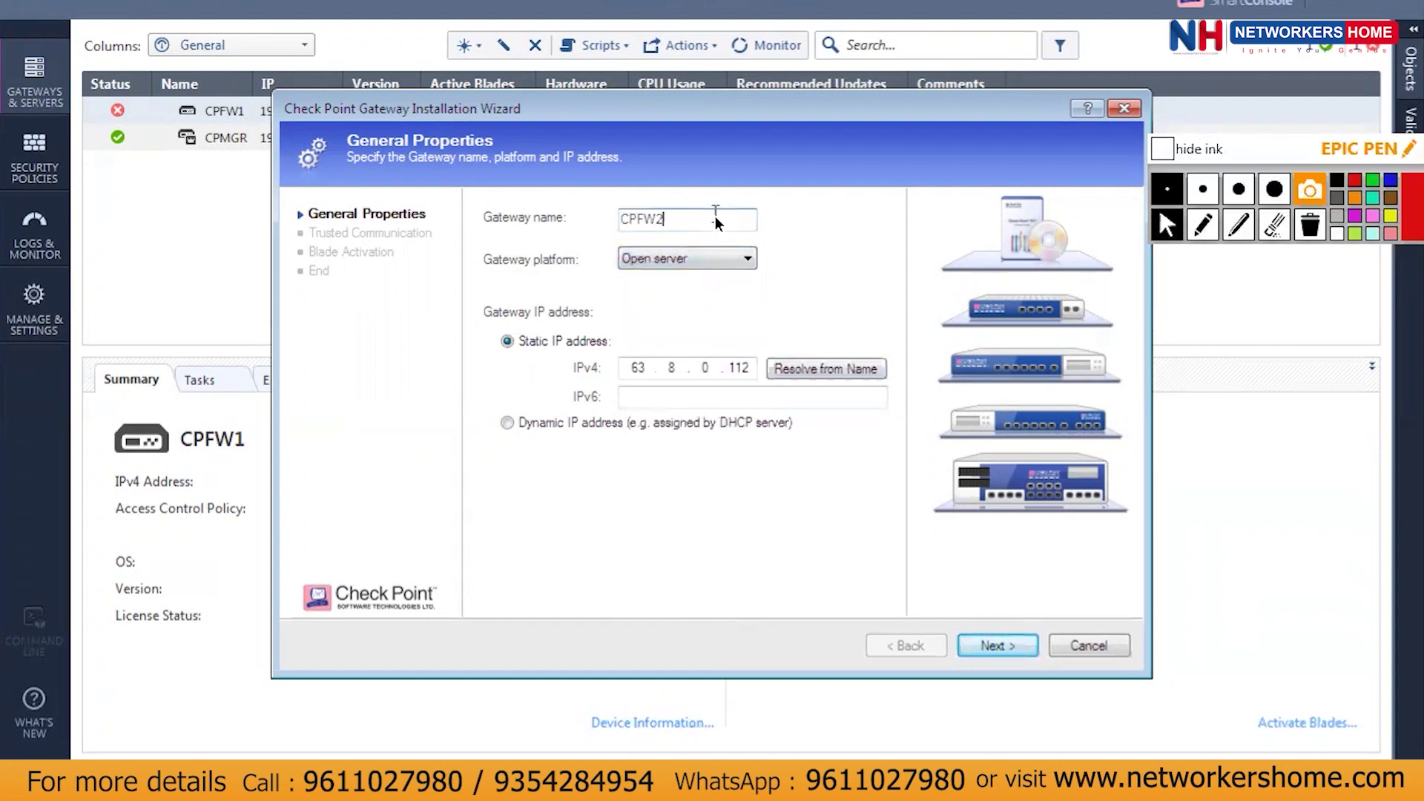
pyautogui.press('BackSpace')
pyautogui.write('02')
pyautogui.click(989, 648)
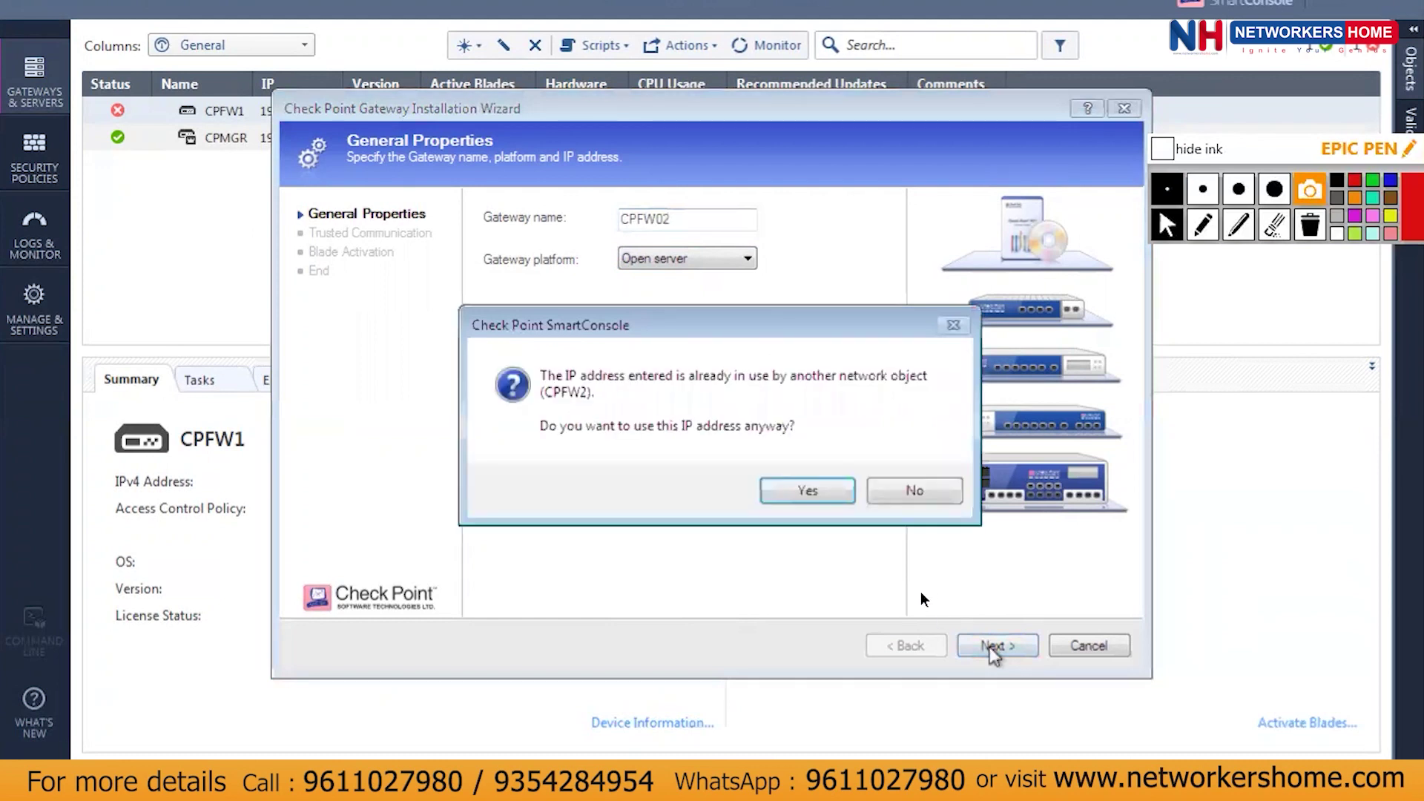
pyautogui.click(843, 505)
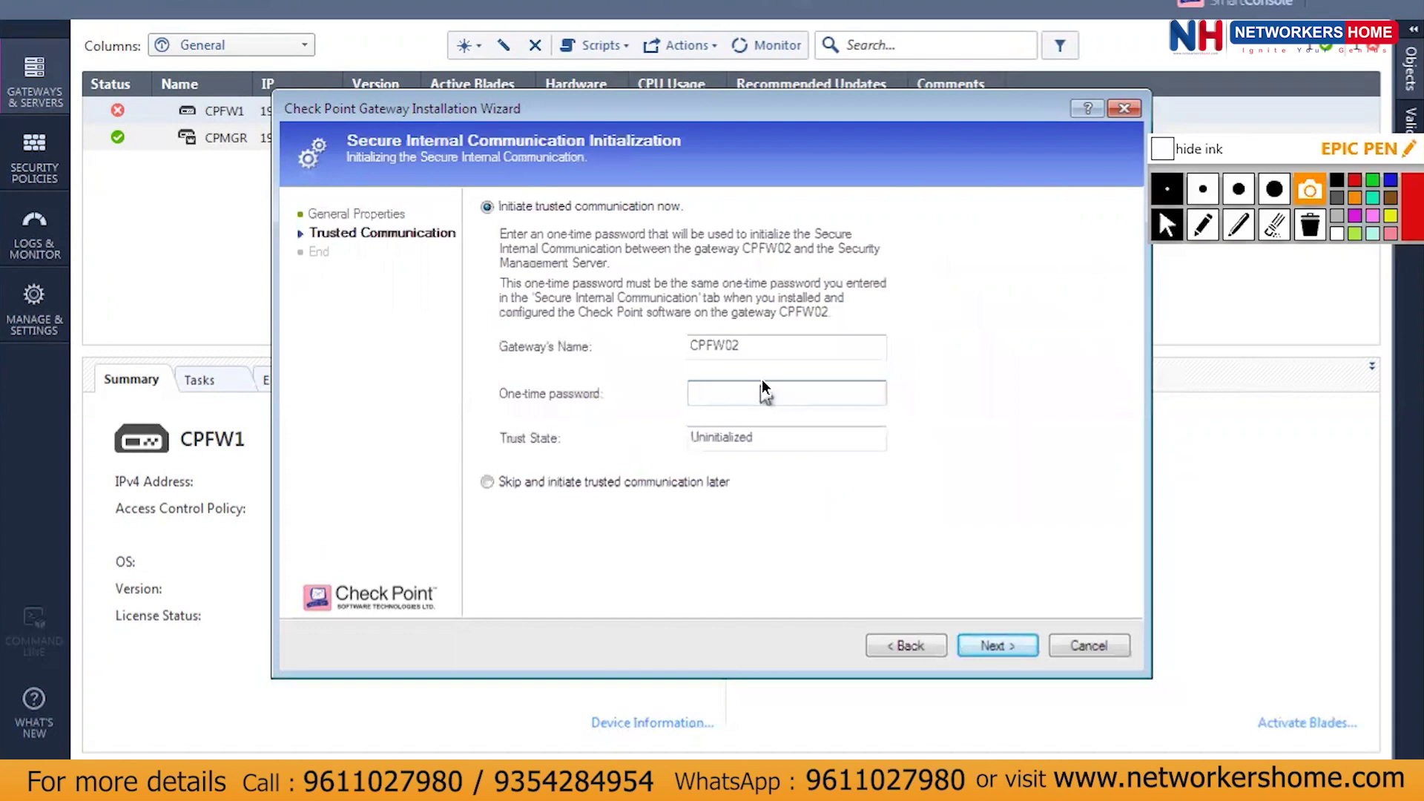
# Enter the one-time SIC password for CPFW02 and attempt to initialize trust
pyautogui.click(994, 646)
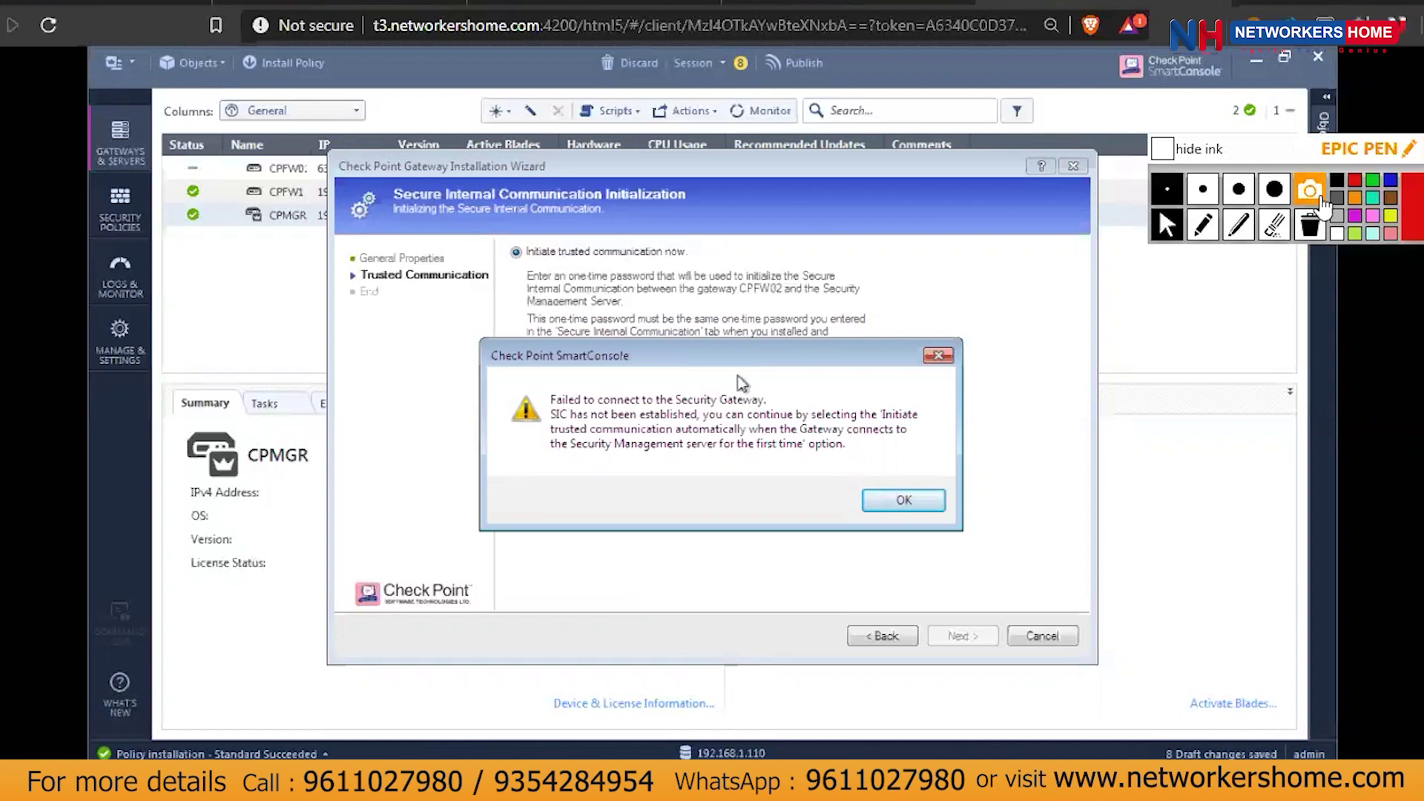
pyautogui.click(1205, 227)
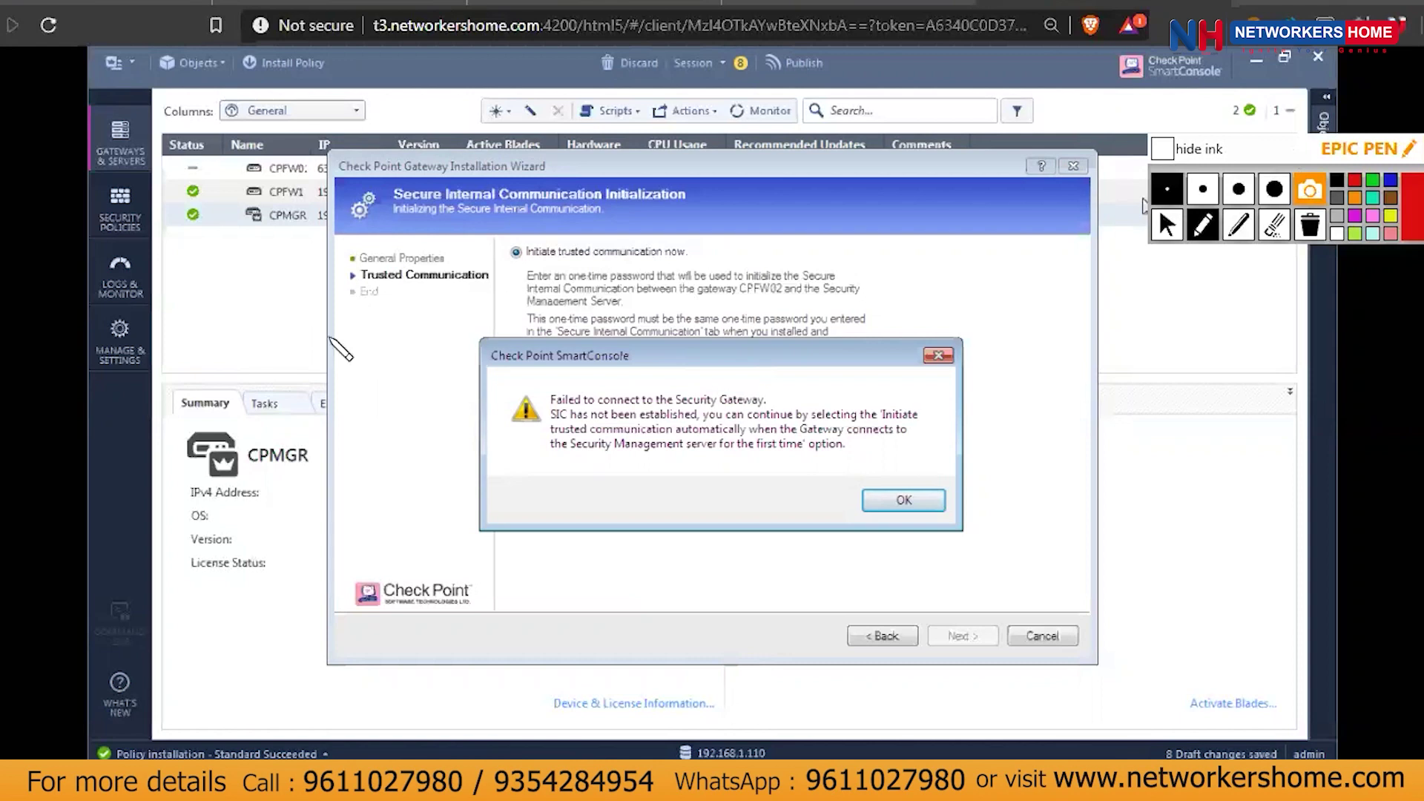
pyautogui.moveTo(332, 280)
pyautogui.mouseDown()
pyautogui.moveTo(348, 319)
pyautogui.moveTo(327, 237)
pyautogui.moveTo(355, 289)
pyautogui.mouseUp()
pyautogui.moveTo(304, 330)
pyautogui.mouseDown()
pyautogui.moveTo(345, 320)
pyautogui.moveTo(327, 309)
pyautogui.moveTo(349, 349)
pyautogui.mouseUp()
pyautogui.moveTo(360, 294); pyautogui.dragTo(397, 335)
pyautogui.moveTo(163, 355)
pyautogui.mouseDown()
pyautogui.moveTo(154, 423)
pyautogui.moveTo(185, 417)
pyautogui.moveTo(165, 350)
pyautogui.mouseUp()
pyautogui.moveTo(178, 245)
pyautogui.mouseDown()
pyautogui.moveTo(167, 204)
pyautogui.moveTo(182, 196)
pyautogui.moveTo(186, 215)
pyautogui.mouseUp()
pyautogui.moveTo(165, 354); pyautogui.dragTo(182, 325)
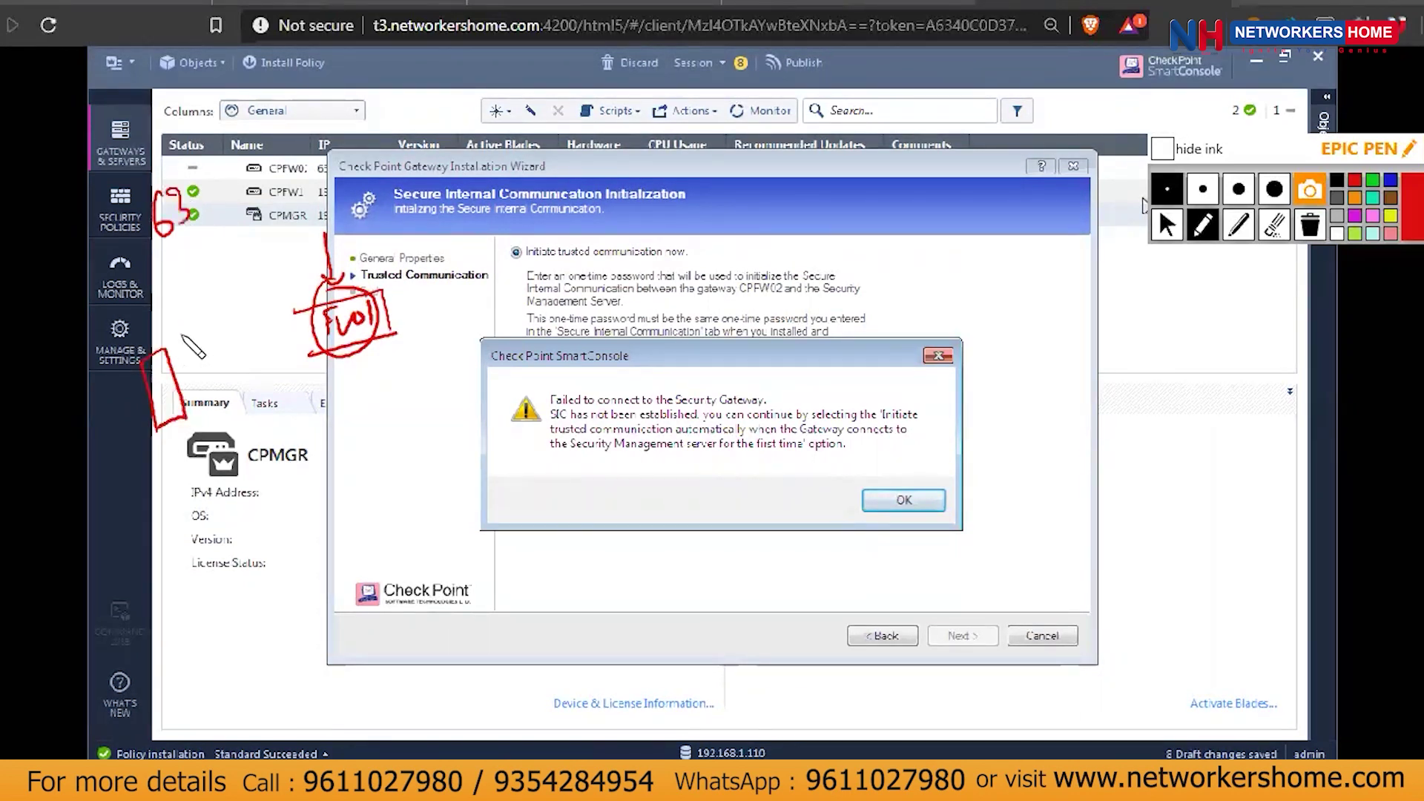
pyautogui.moveTo(276, 318); pyautogui.dragTo(303, 317)
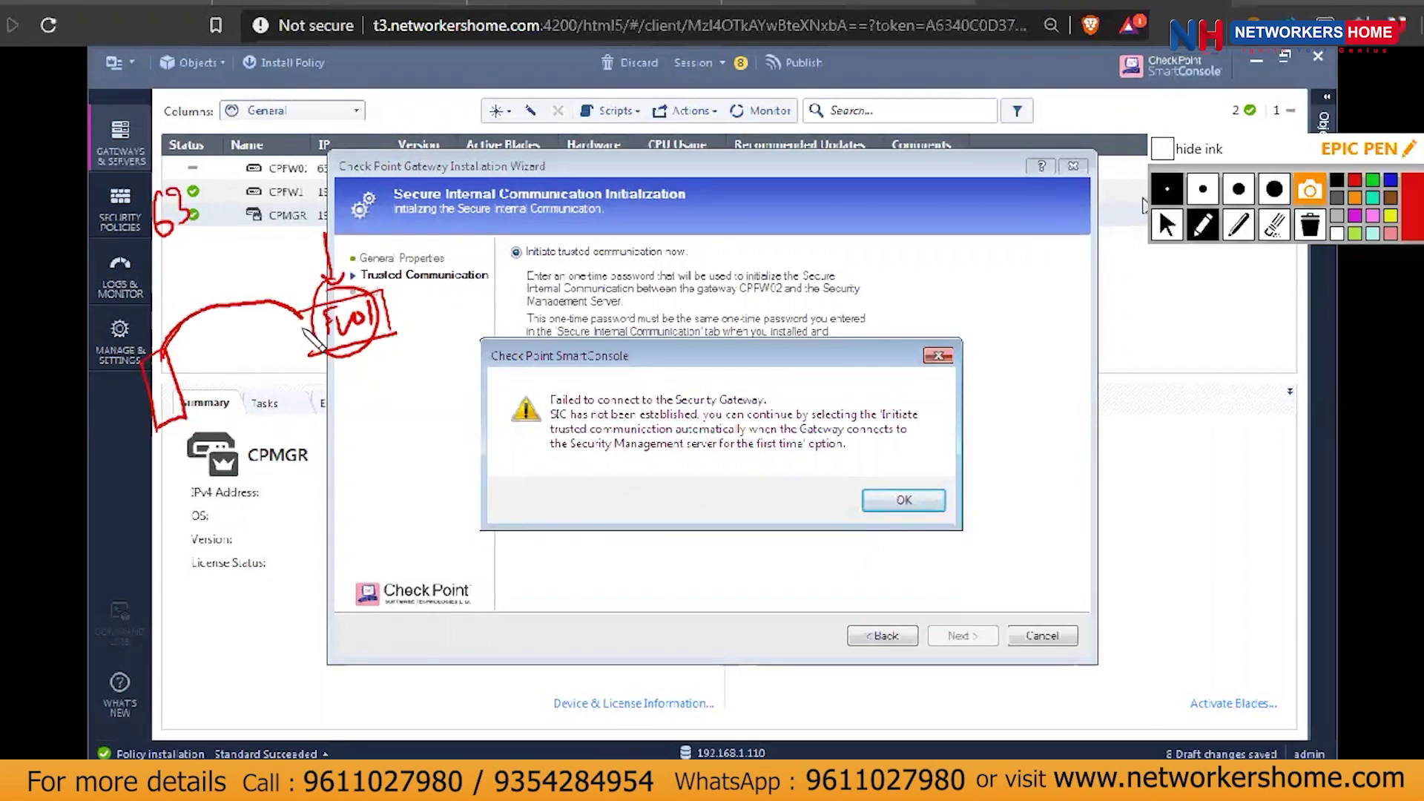
pyautogui.moveTo(178, 177); pyautogui.dragTo(132, 493)
pyautogui.moveTo(135, 564)
pyautogui.mouseDown()
pyautogui.moveTo(241, 522)
pyautogui.moveTo(239, 499)
pyautogui.moveTo(254, 495)
pyautogui.mouseUp()
pyautogui.moveTo(130, 615)
pyautogui.mouseDown()
pyautogui.moveTo(292, 529)
pyautogui.moveTo(134, 614)
pyautogui.mouseUp()
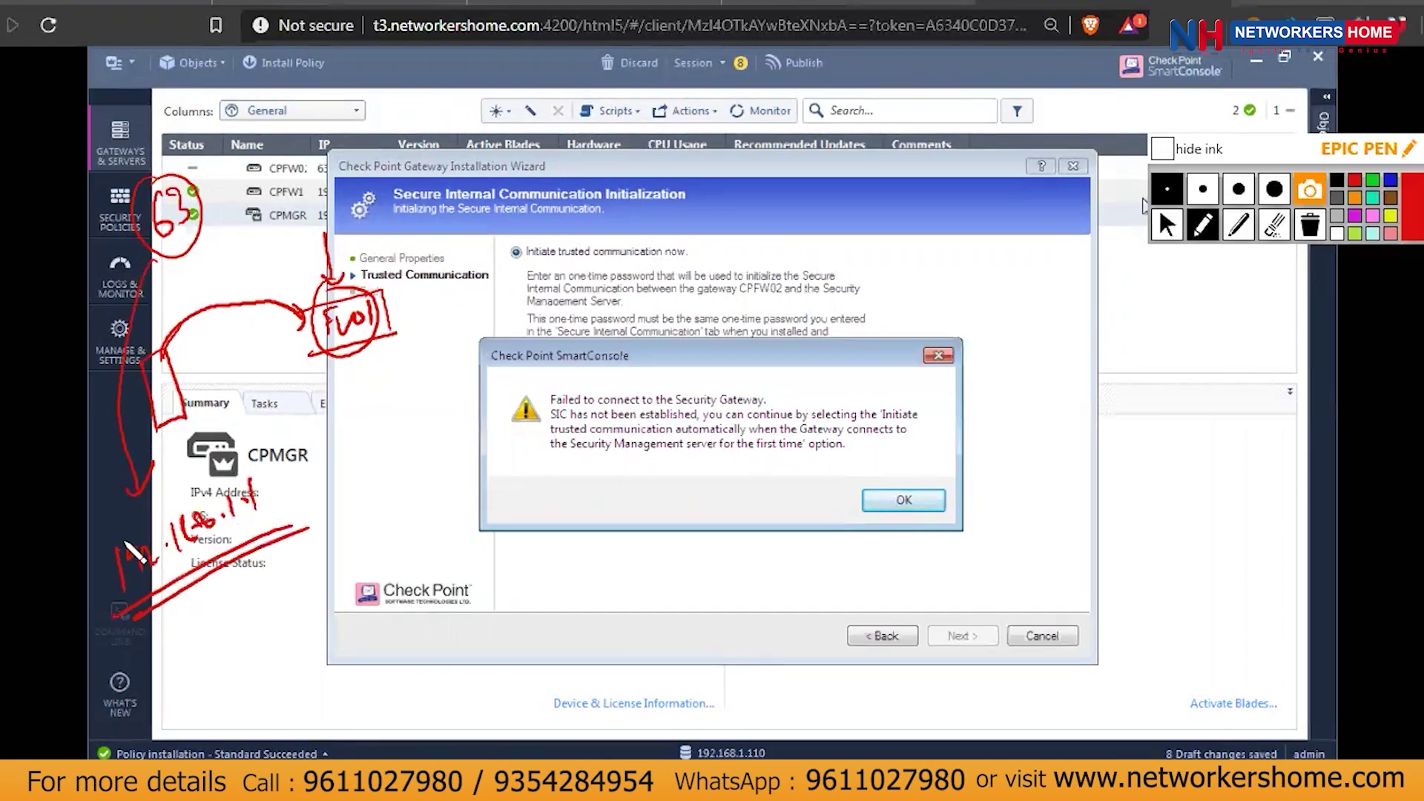
pyautogui.moveTo(223, 472); pyautogui.dragTo(96, 547)
pyautogui.moveTo(257, 453); pyautogui.dragTo(88, 530)
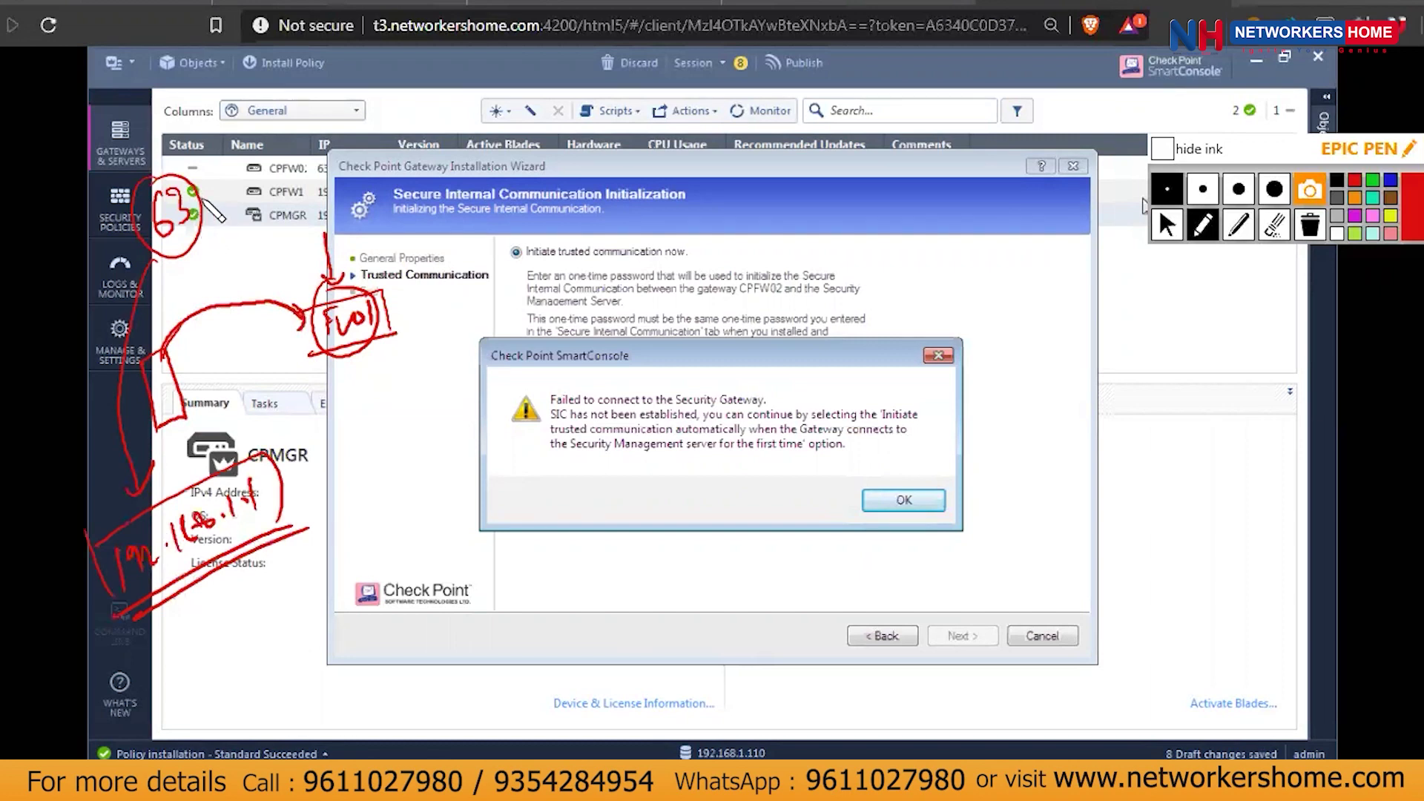
pyautogui.moveTo(165, 373)
pyautogui.mouseDown()
pyautogui.moveTo(100, 382)
pyautogui.moveTo(146, 521)
pyautogui.mouseUp()
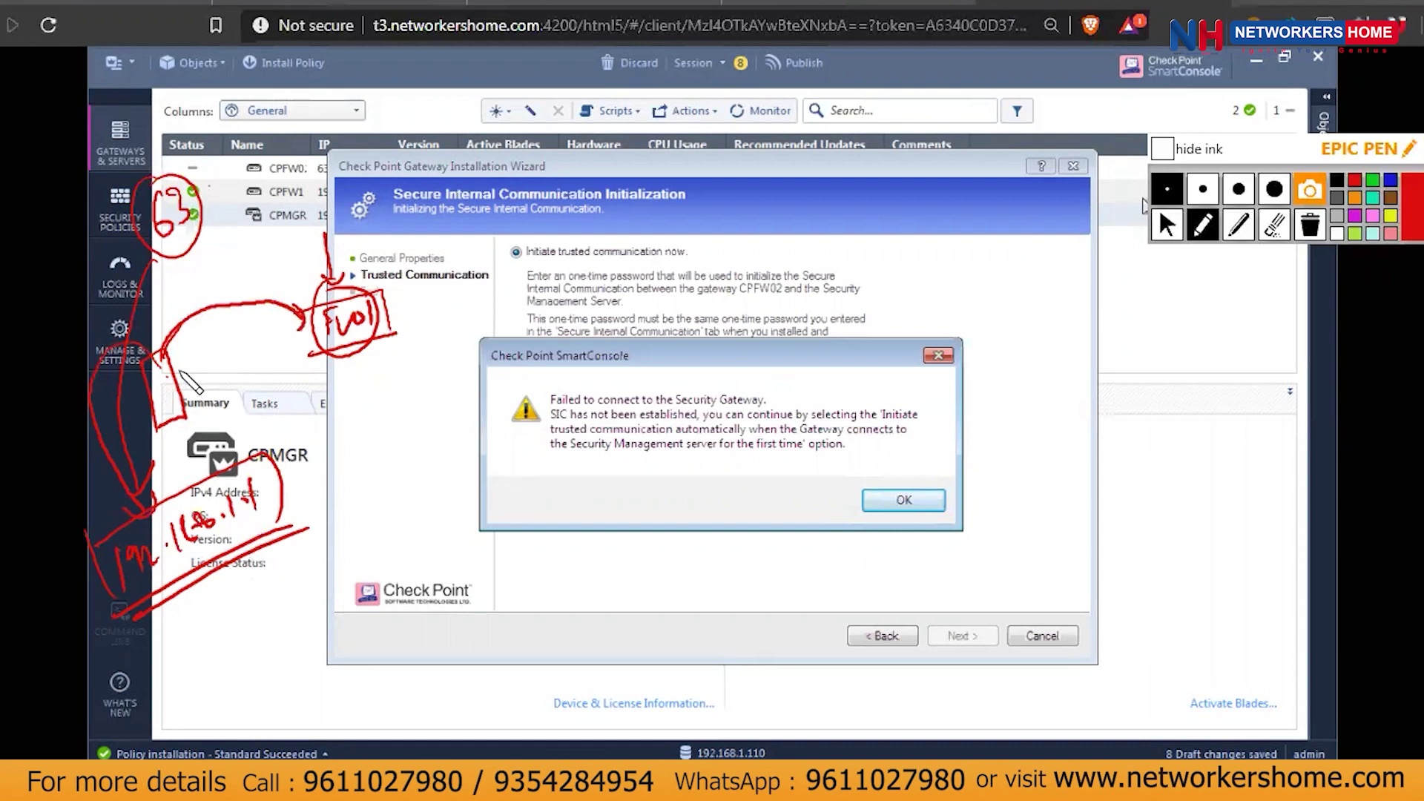
pyautogui.moveTo(172, 371); pyautogui.dragTo(178, 345)
pyautogui.moveTo(311, 319)
pyautogui.mouseDown()
pyautogui.moveTo(304, 293)
pyautogui.moveTo(305, 333)
pyautogui.moveTo(330, 356)
pyautogui.moveTo(393, 340)
pyautogui.moveTo(308, 365)
pyautogui.mouseUp()
# Clear the screen annotations and load https:192.168.1.110 in a new browser tab
pyautogui.click(1305, 227)
pyautogui.click(1166, 222)
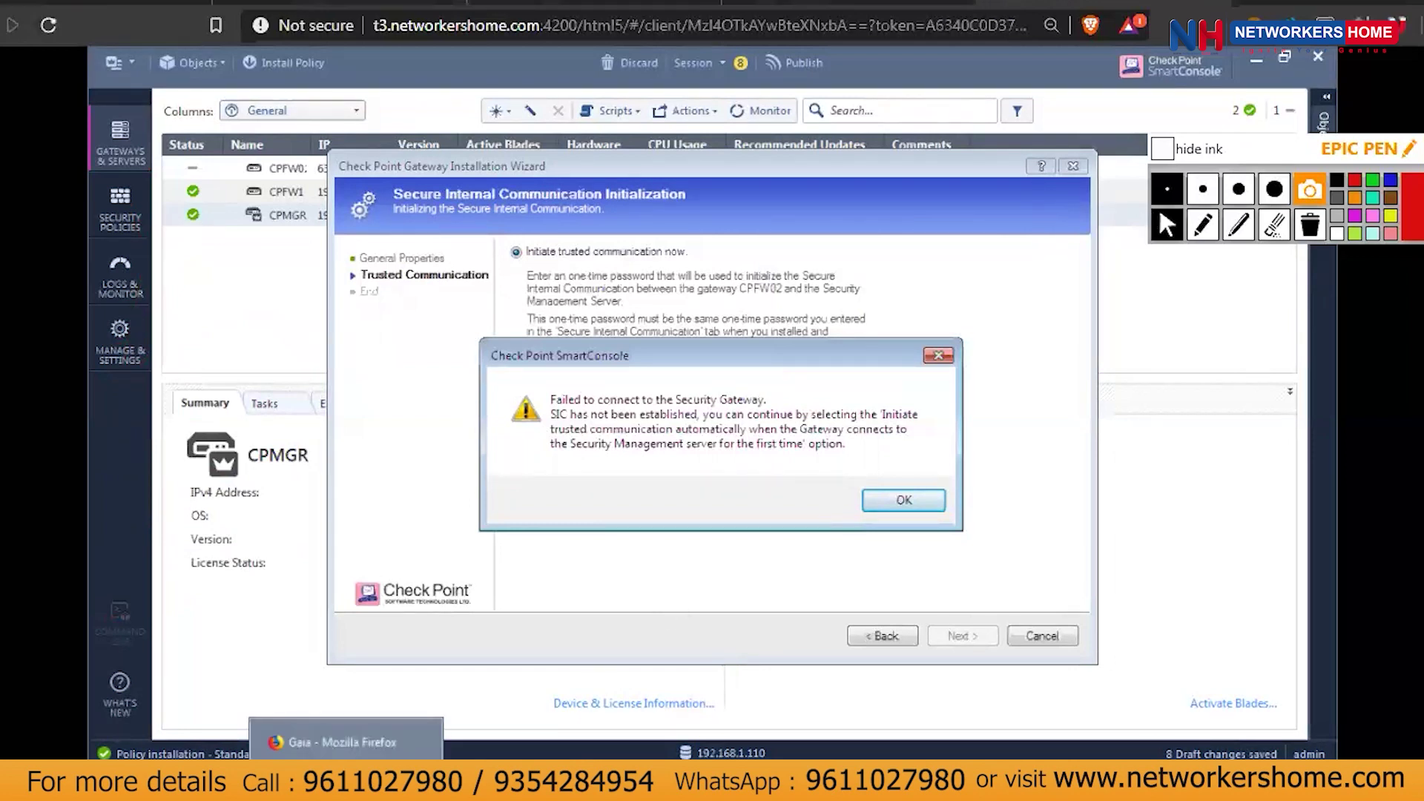
pyautogui.click(346, 779)
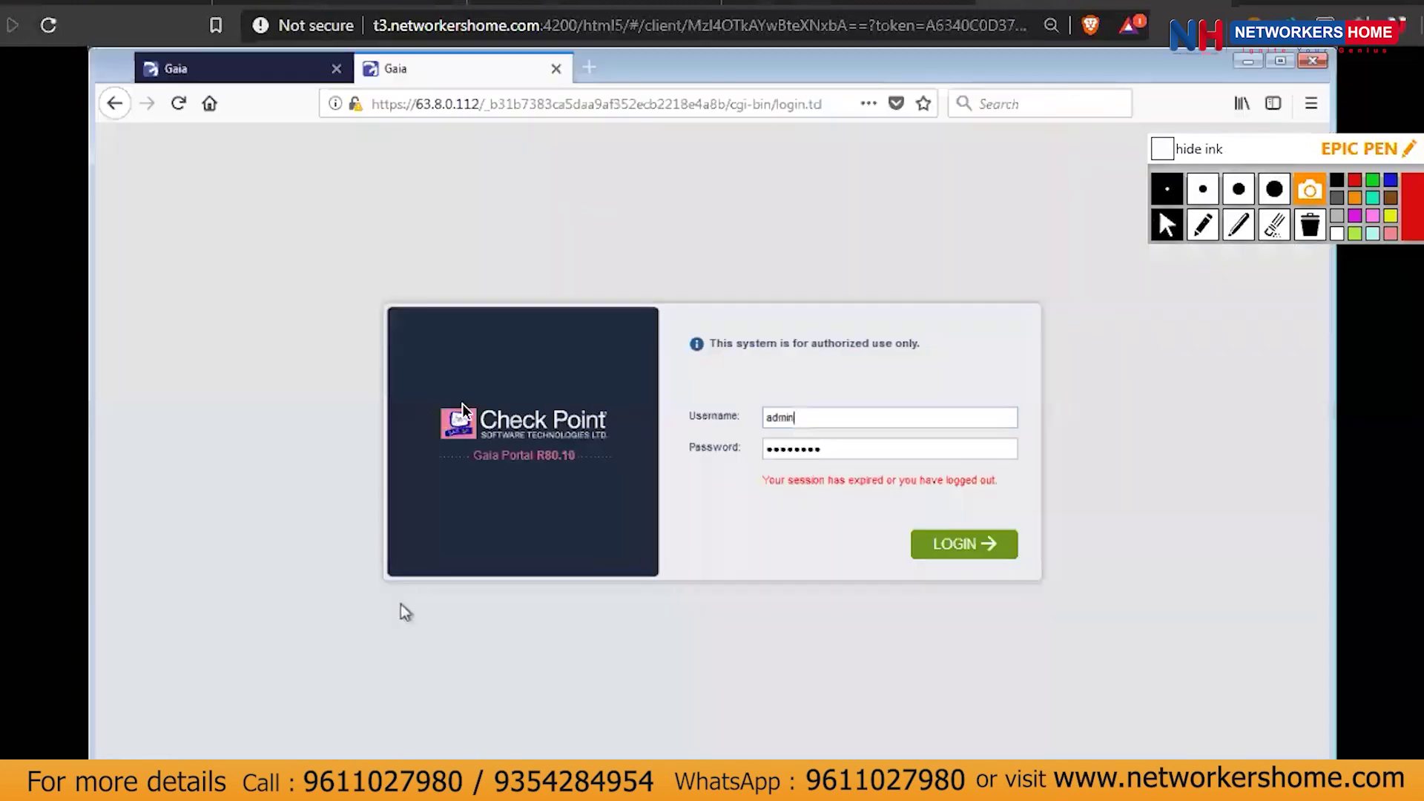
pyautogui.click(271, 64)
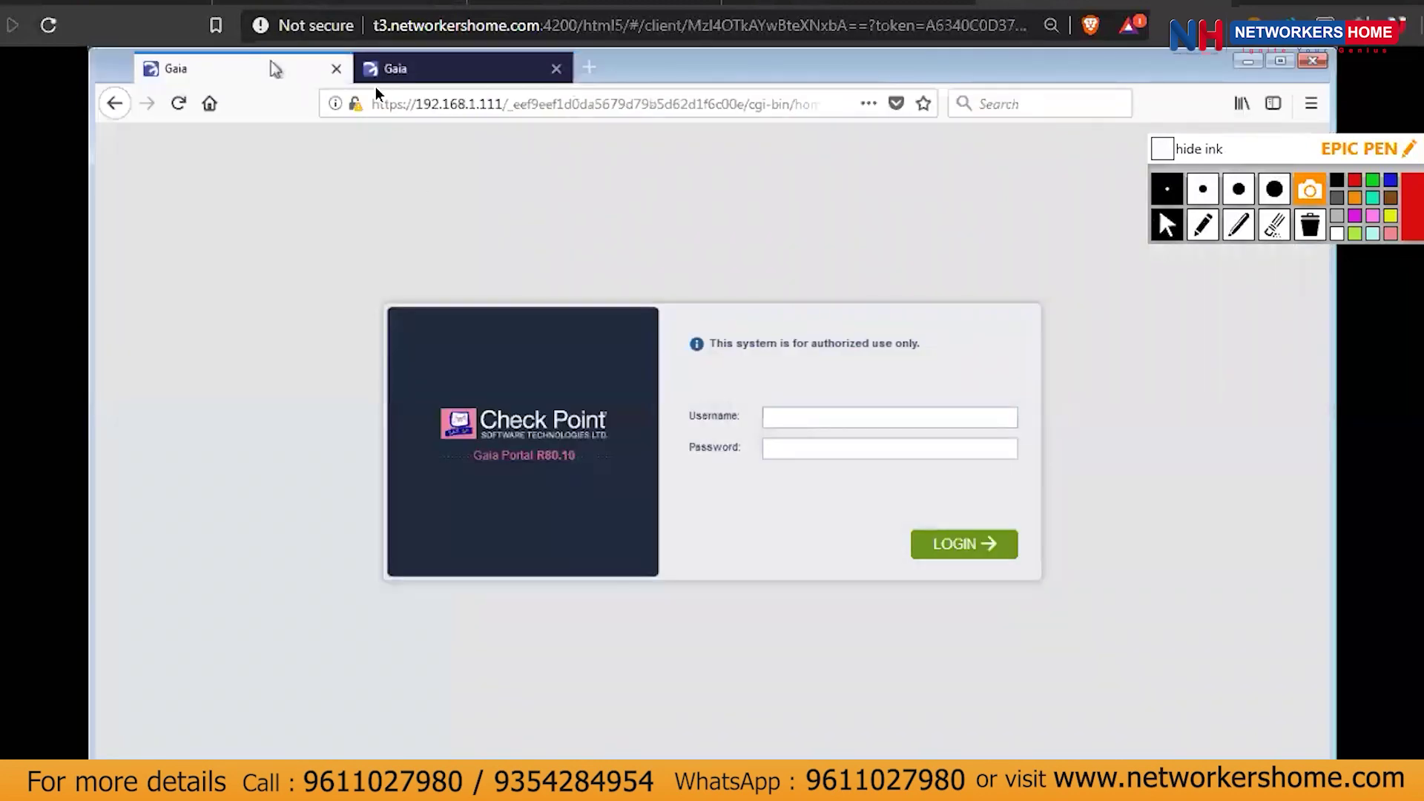
pyautogui.click(590, 69)
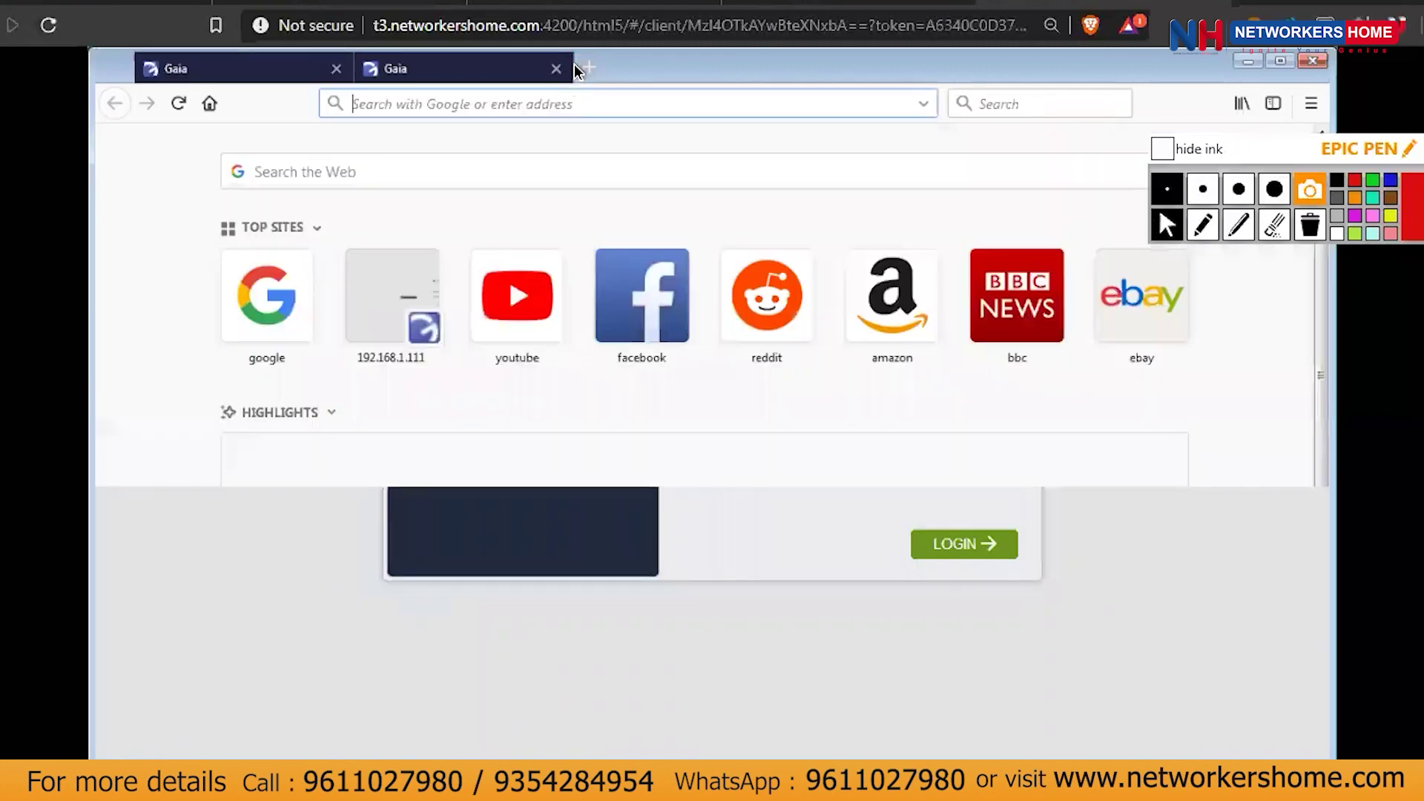
pyautogui.write('http')
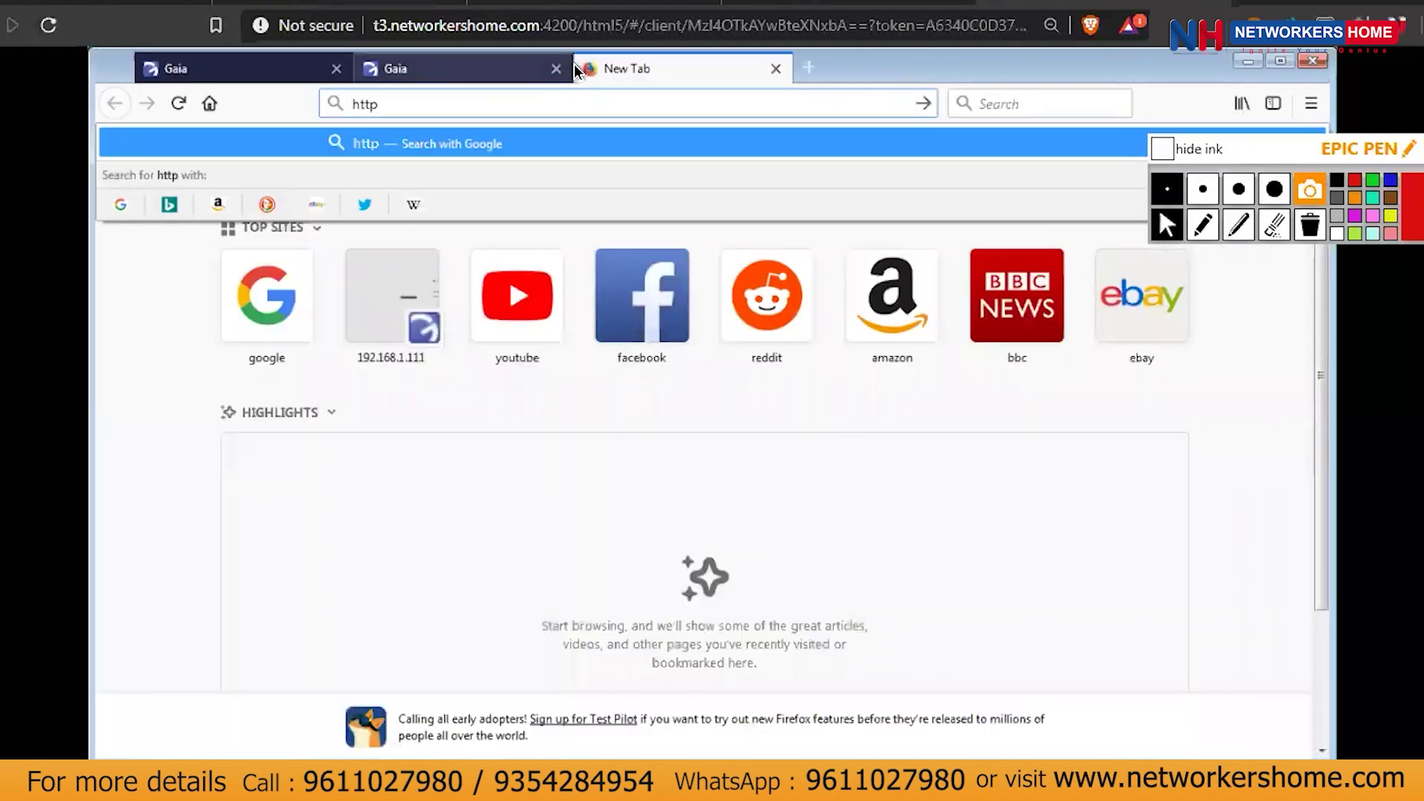
pyautogui.write('s:')
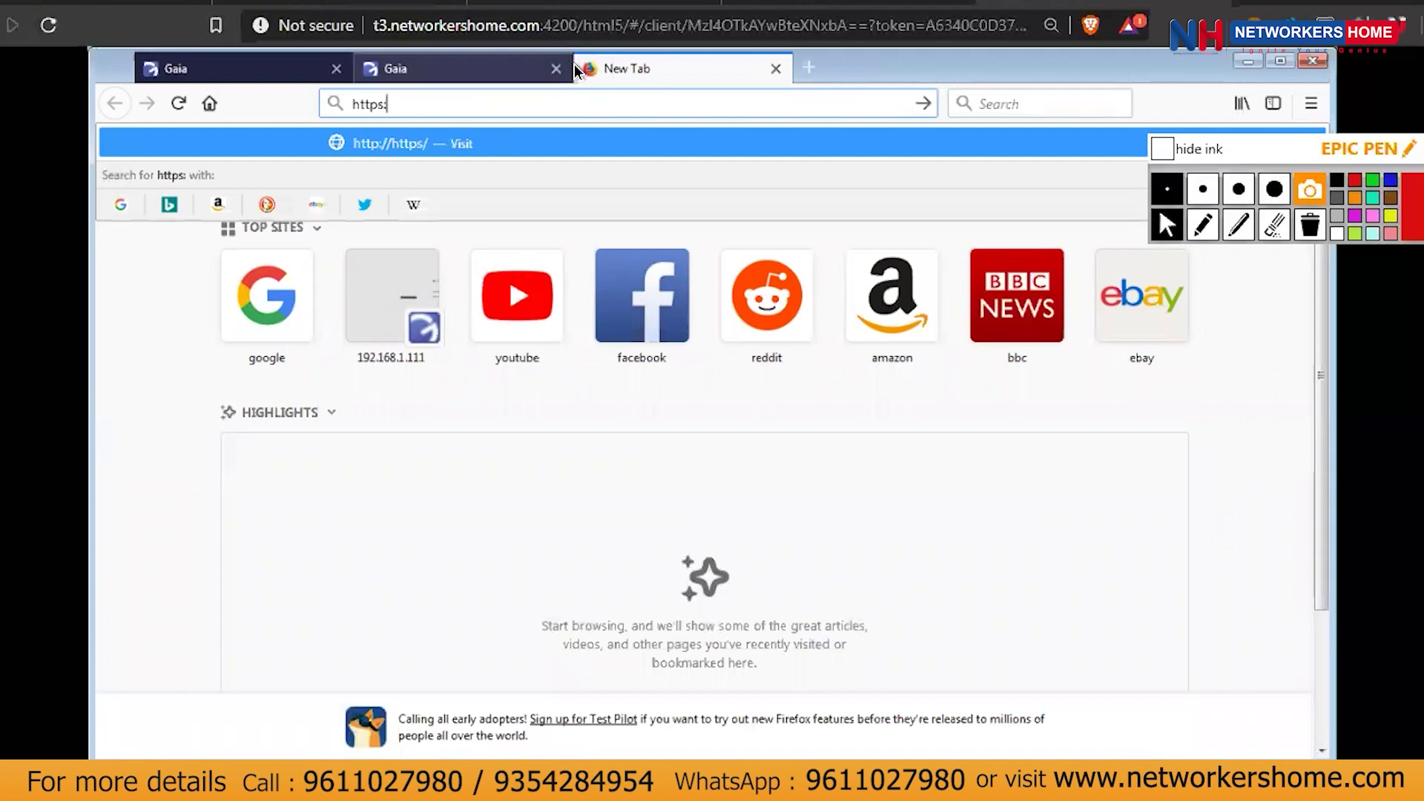
pyautogui.write('192.168')
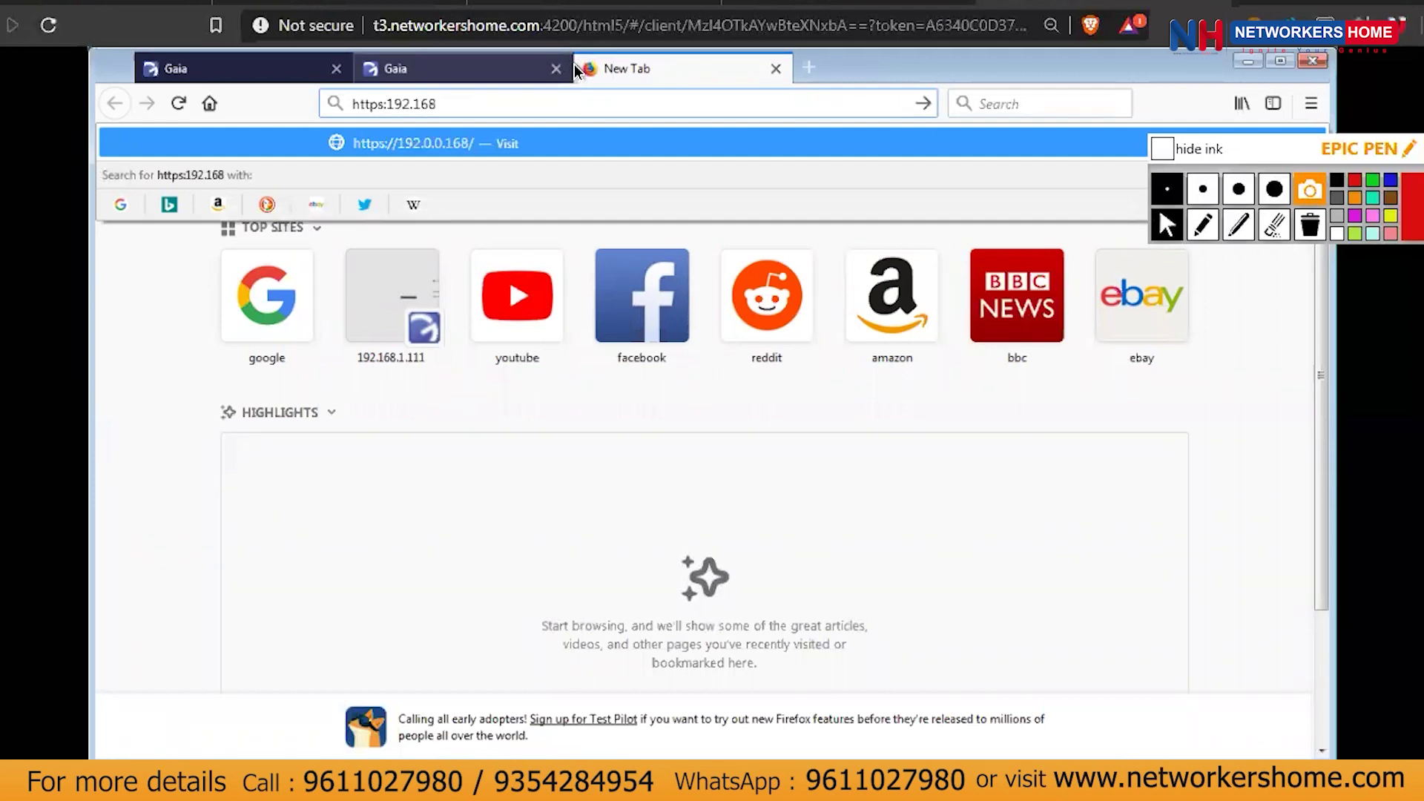
pyautogui.write('.1.110')
pyautogui.press('Return')
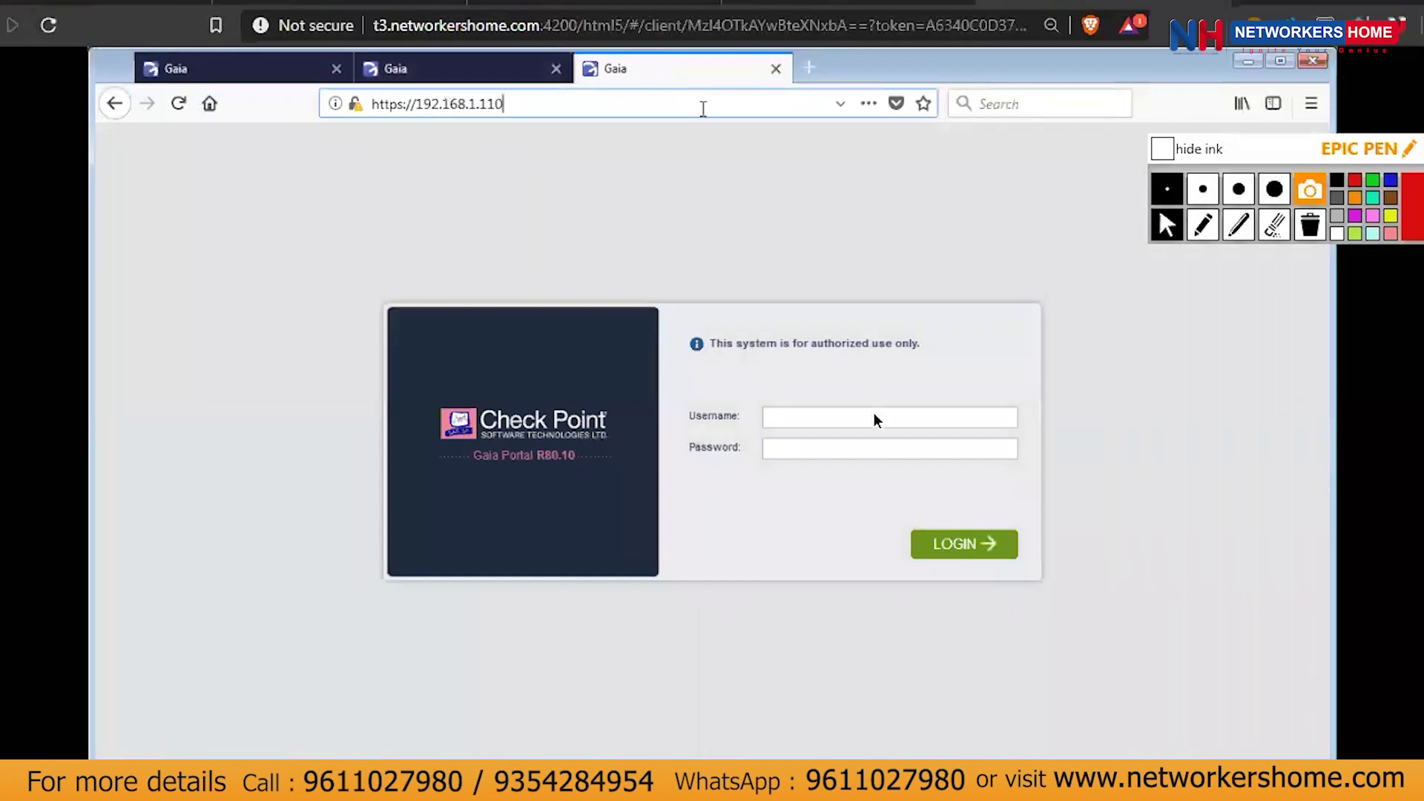
# Log in to the Gaia Portal as admin with its password and dismiss the save-login prompt
pyautogui.click(876, 418)
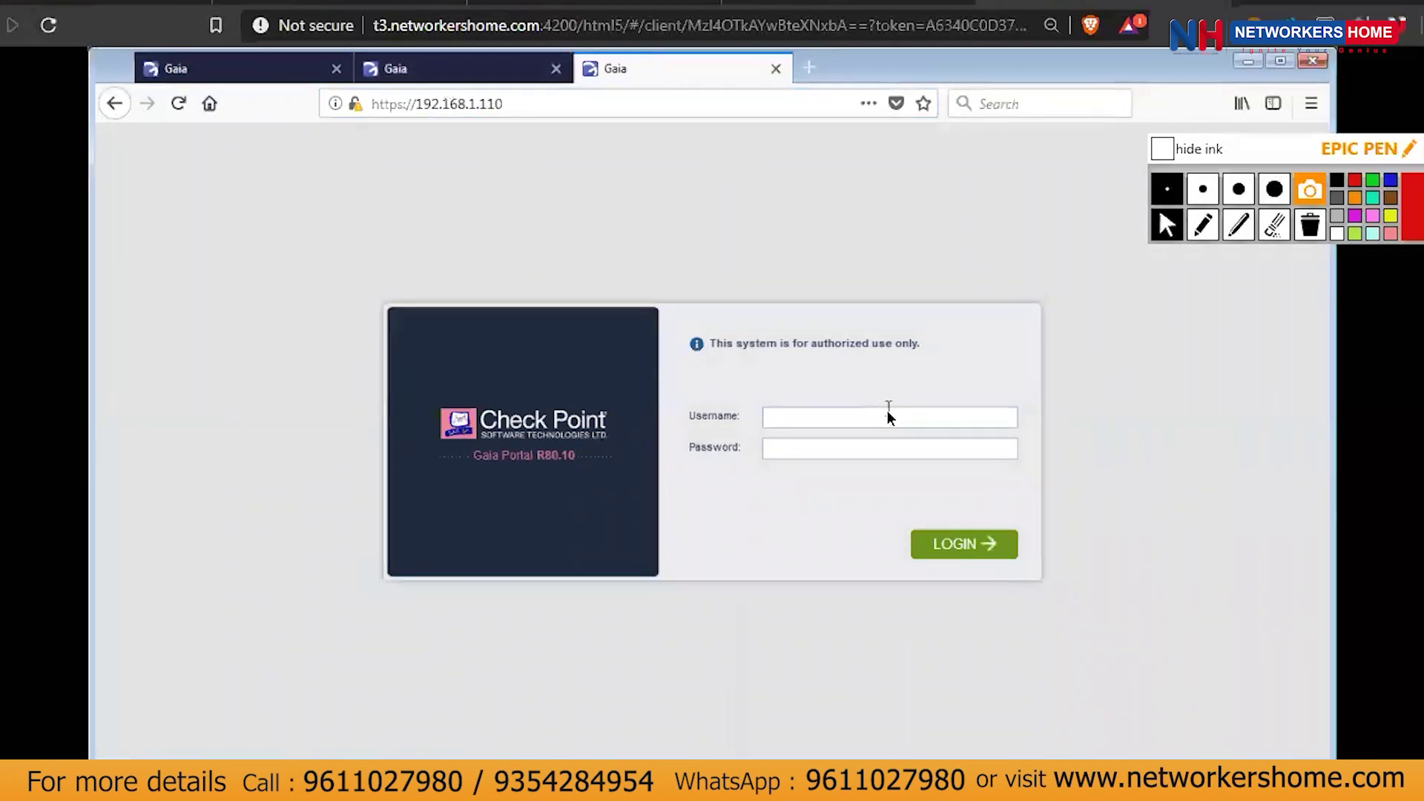
pyautogui.press('Tab')
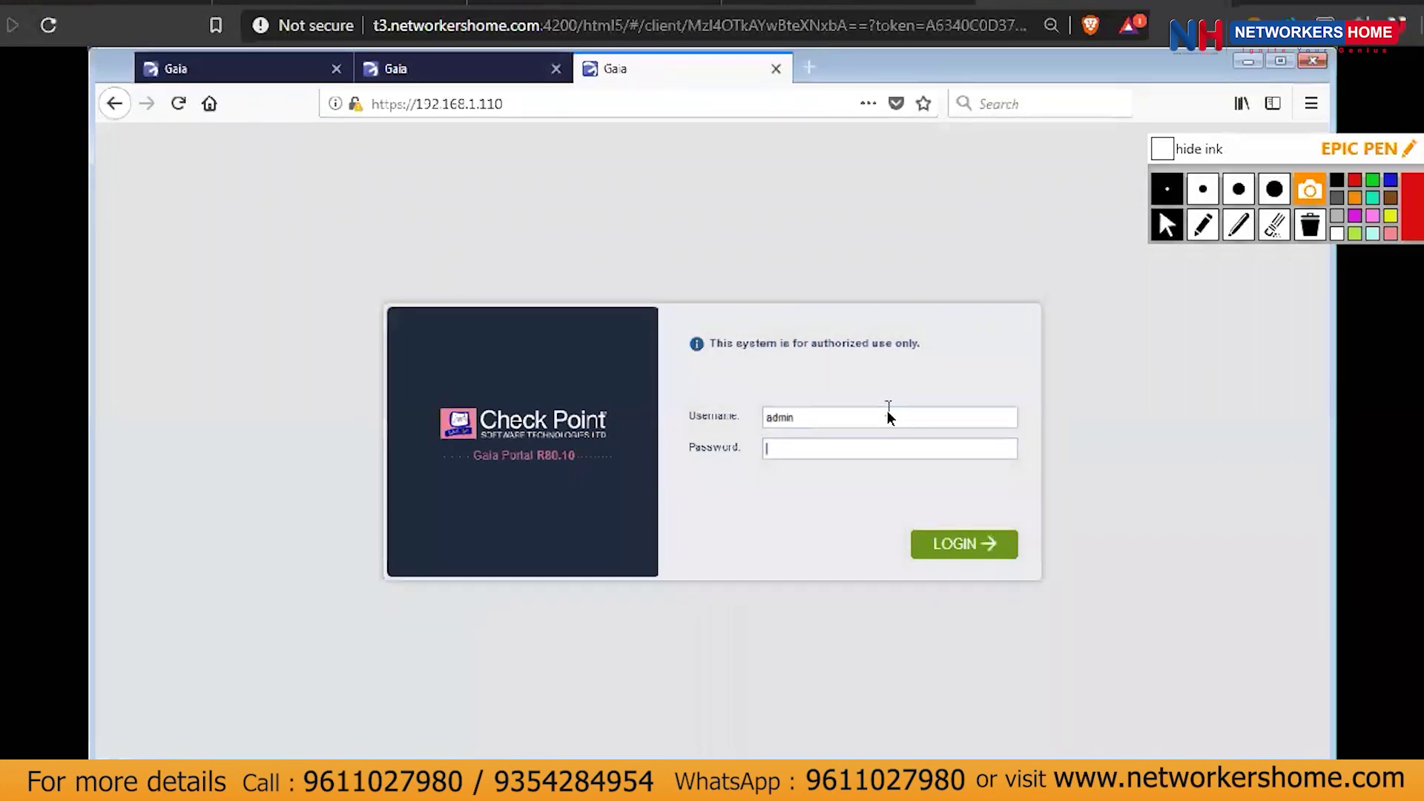
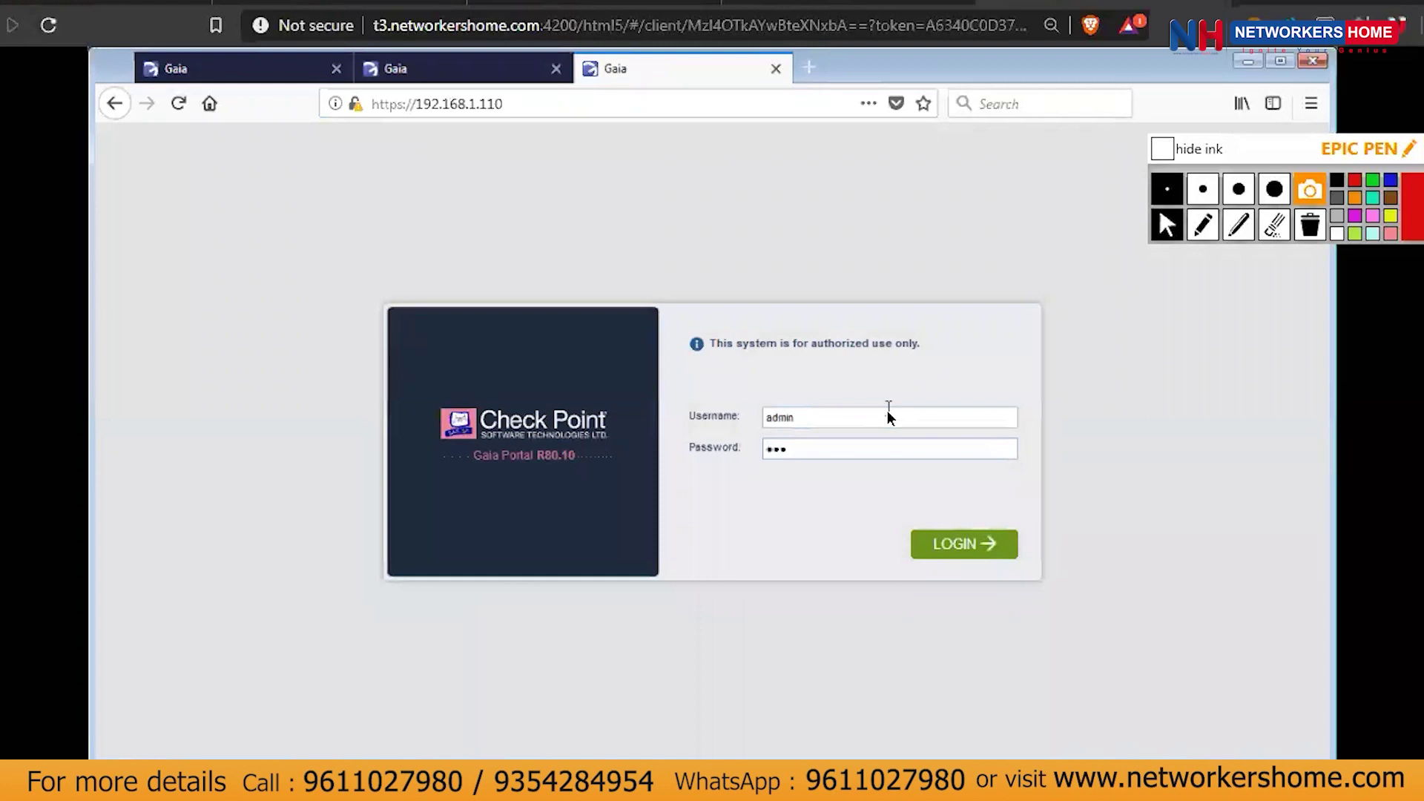
pyautogui.click(999, 558)
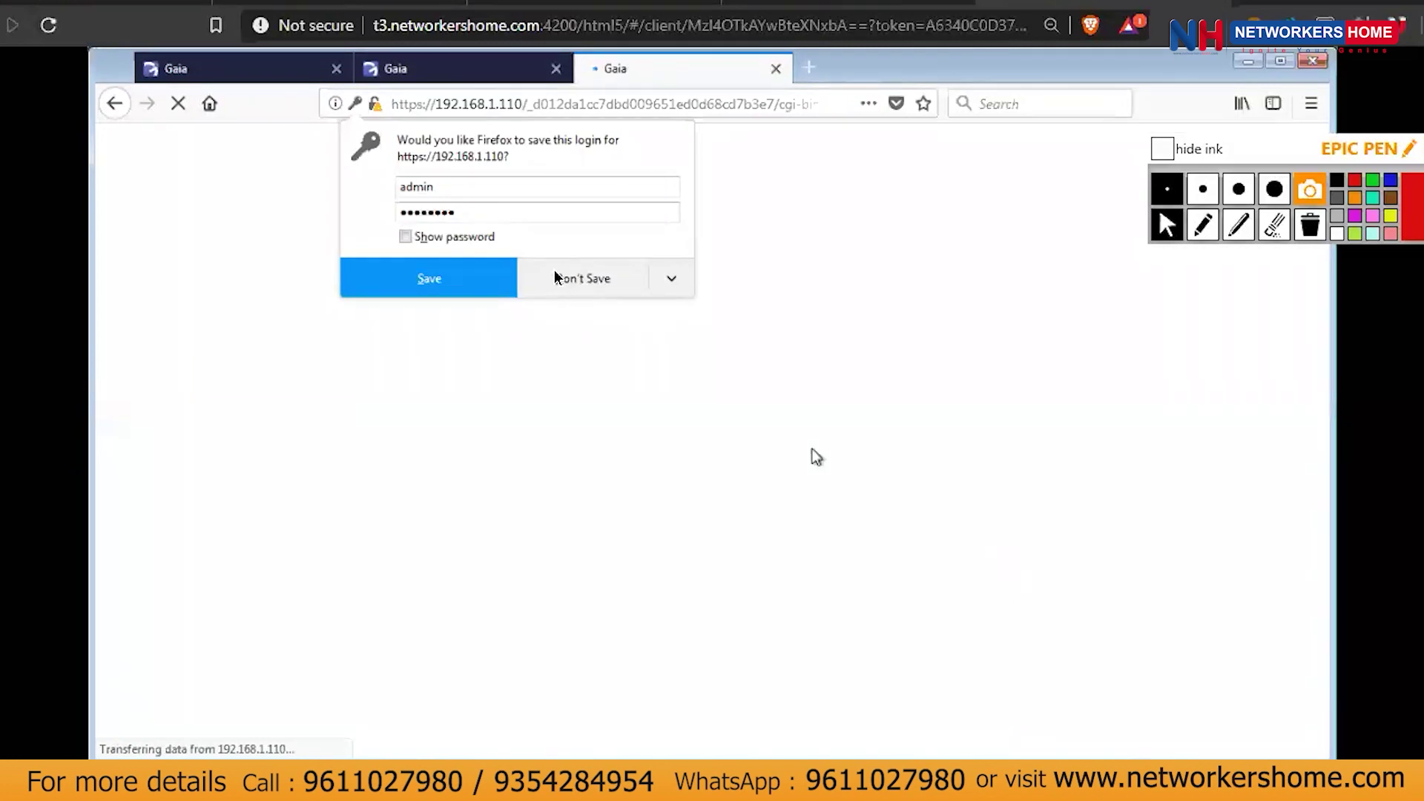
pyautogui.click(488, 278)
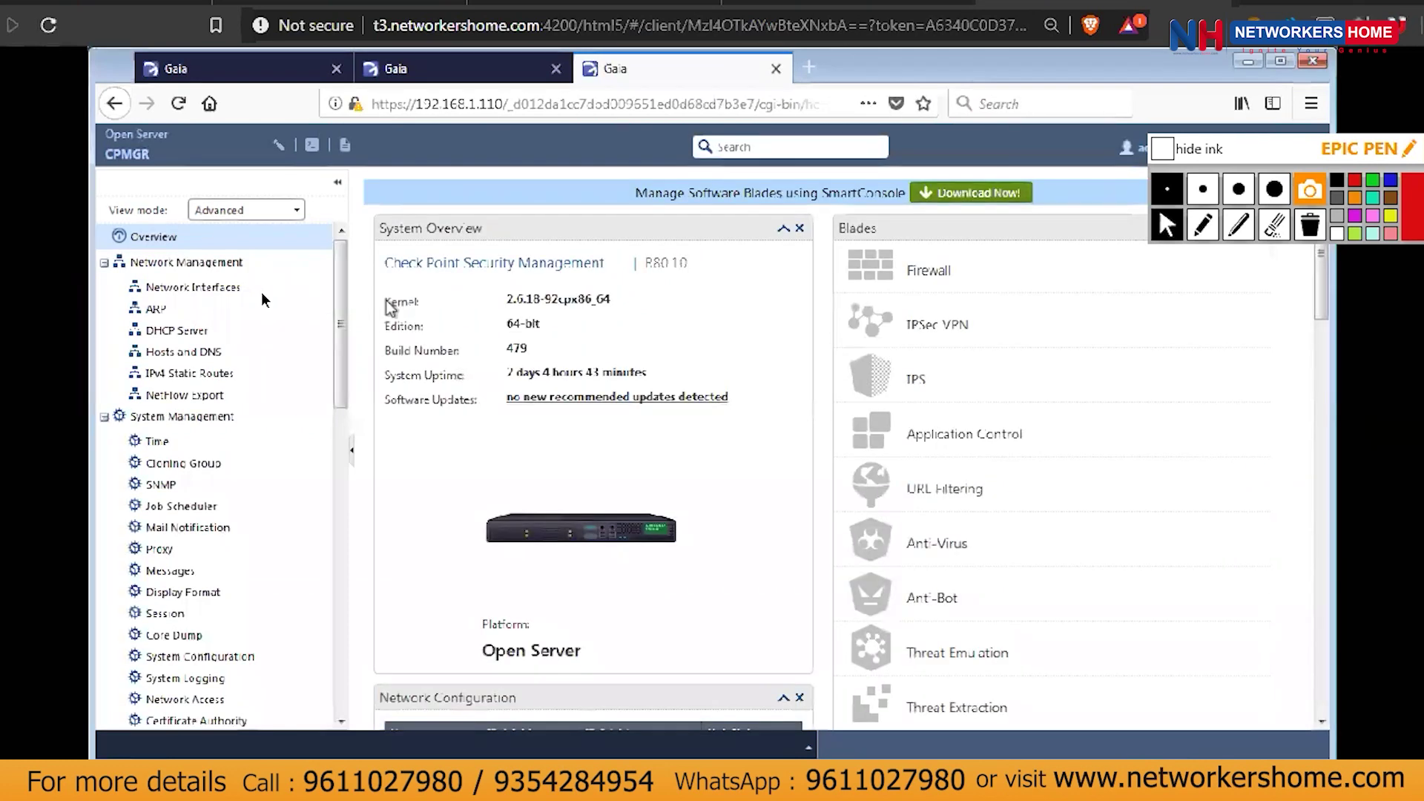
# Edit the Default IPv4 static route and add gateway IP address 192.168.1.111
pyautogui.click(201, 378)
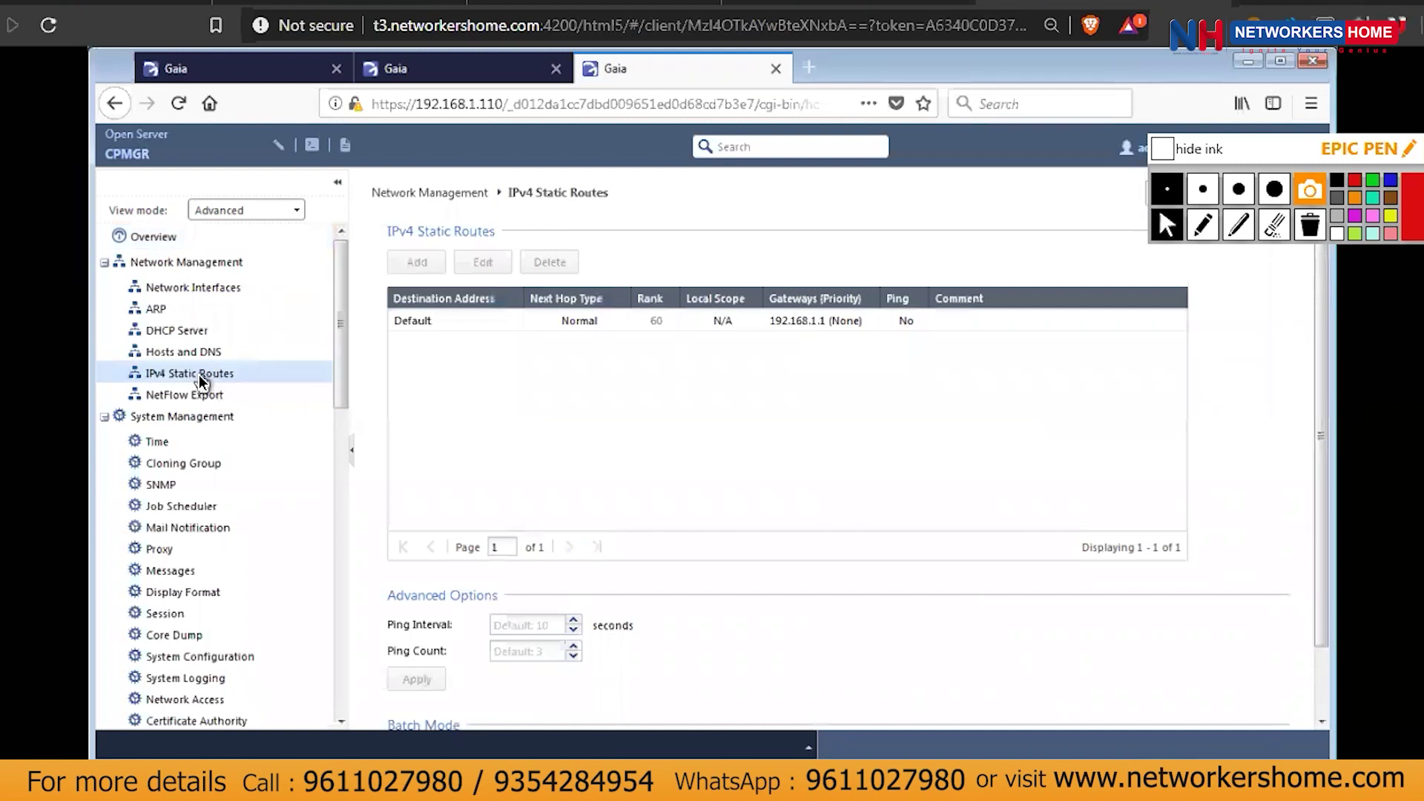
pyautogui.click(838, 321)
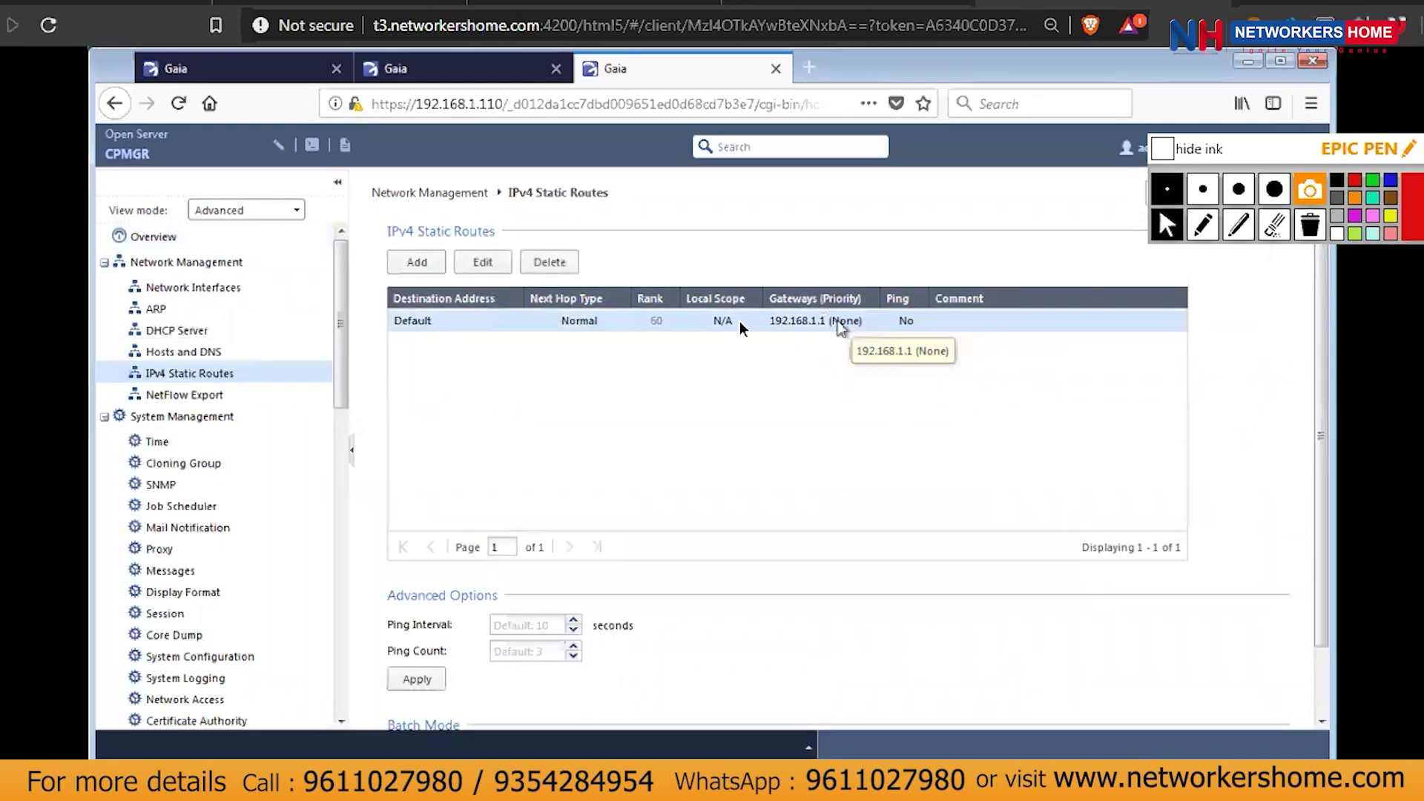
pyautogui.doubleClick(575, 320)
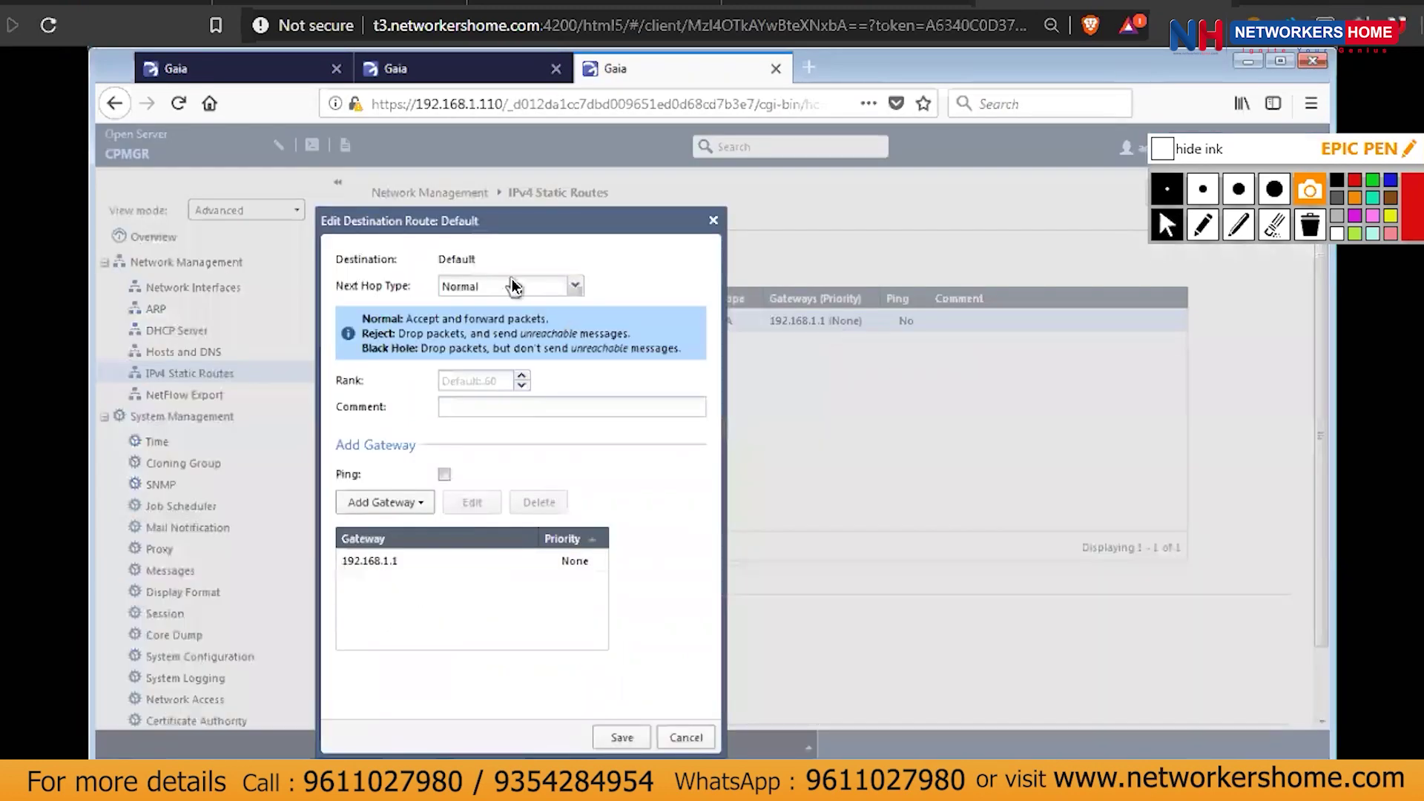
pyautogui.click(387, 562)
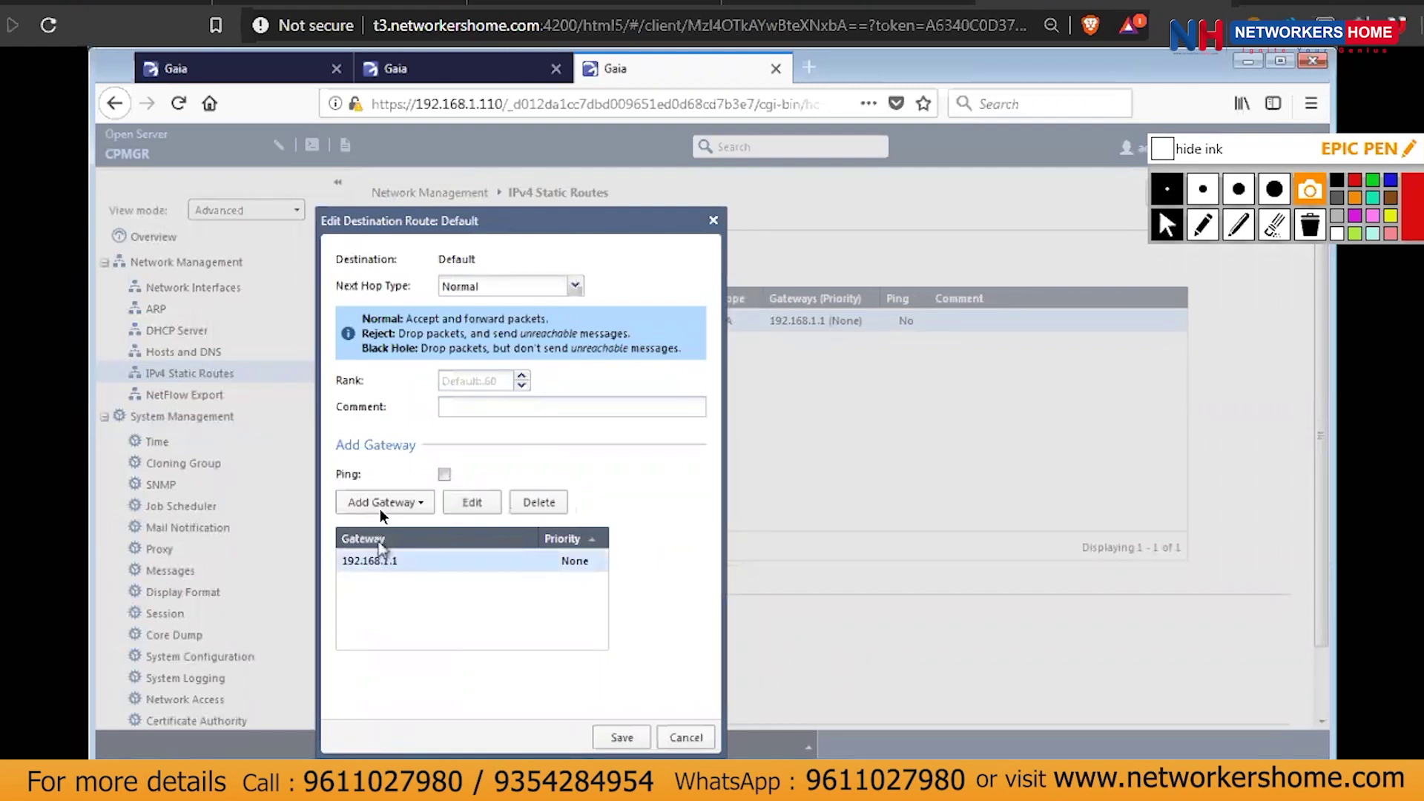
pyautogui.click(380, 507)
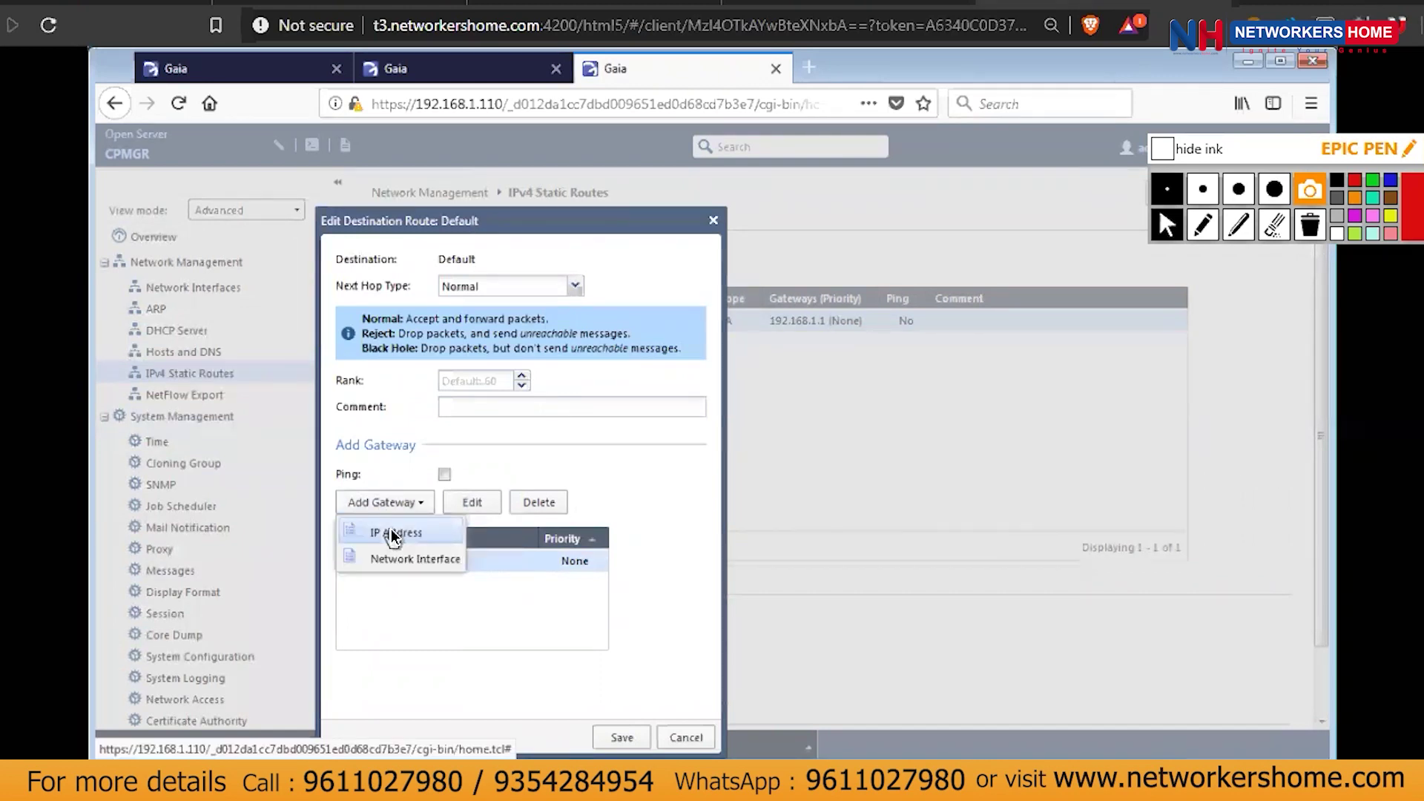
pyautogui.click(391, 533)
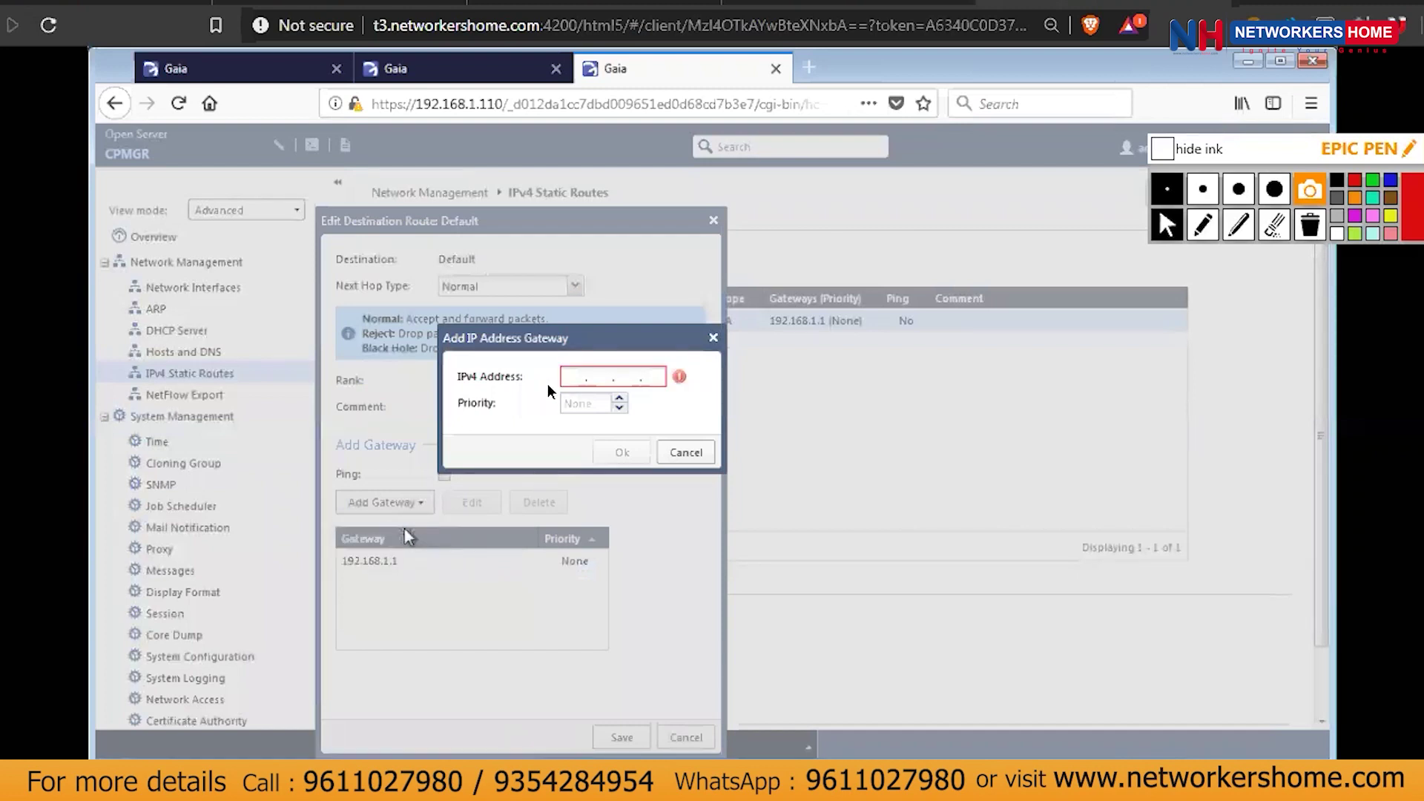
pyautogui.click(579, 378)
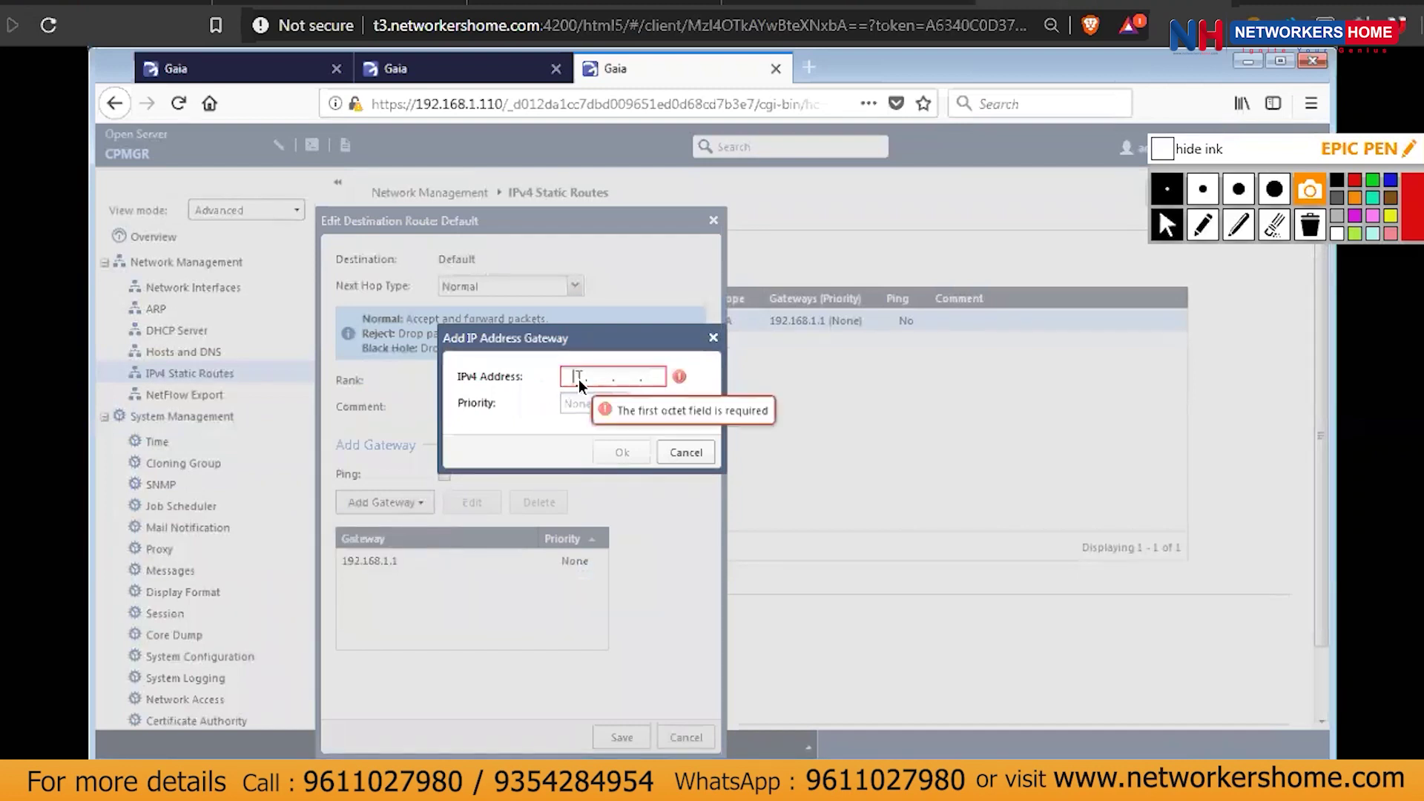
pyautogui.write('192.168.1.')
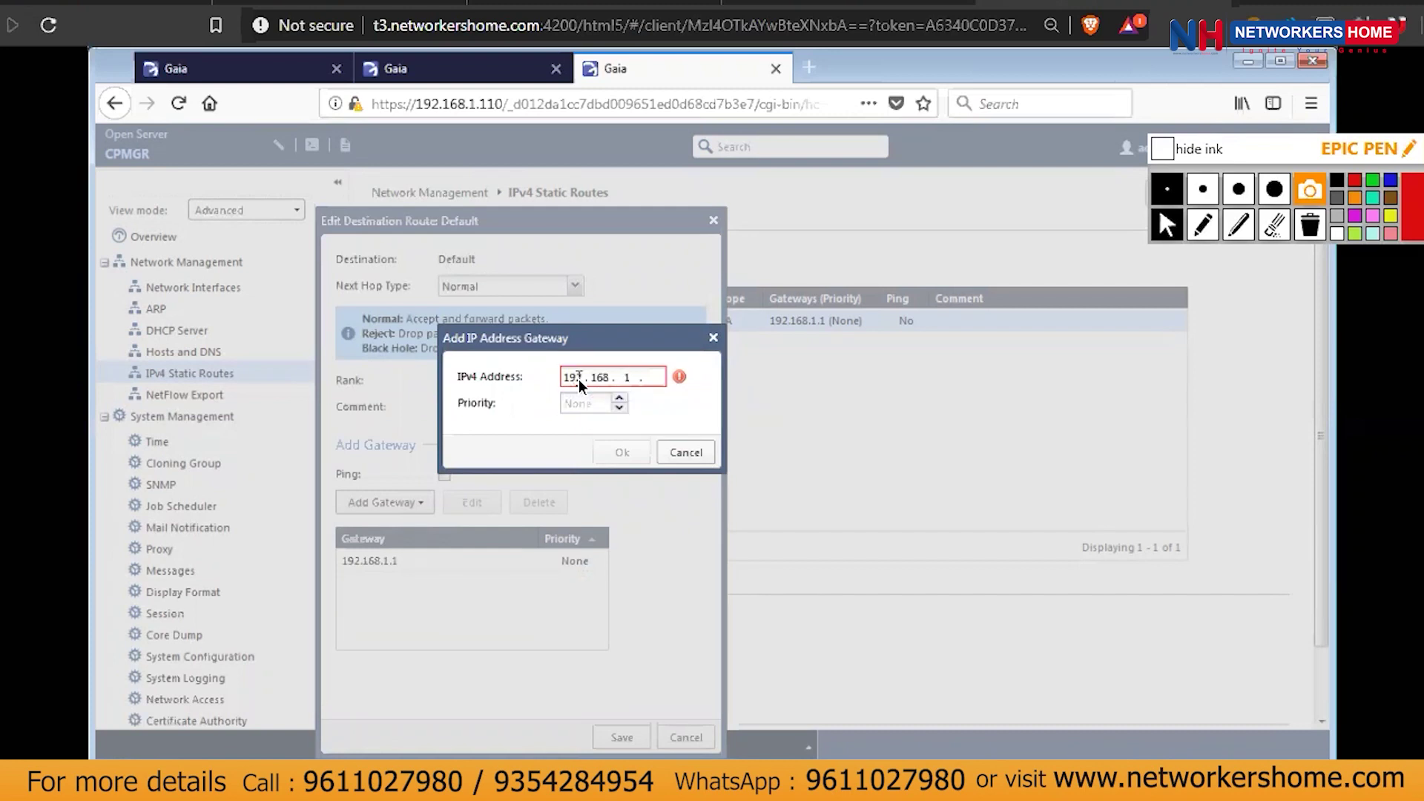
pyautogui.write('111')
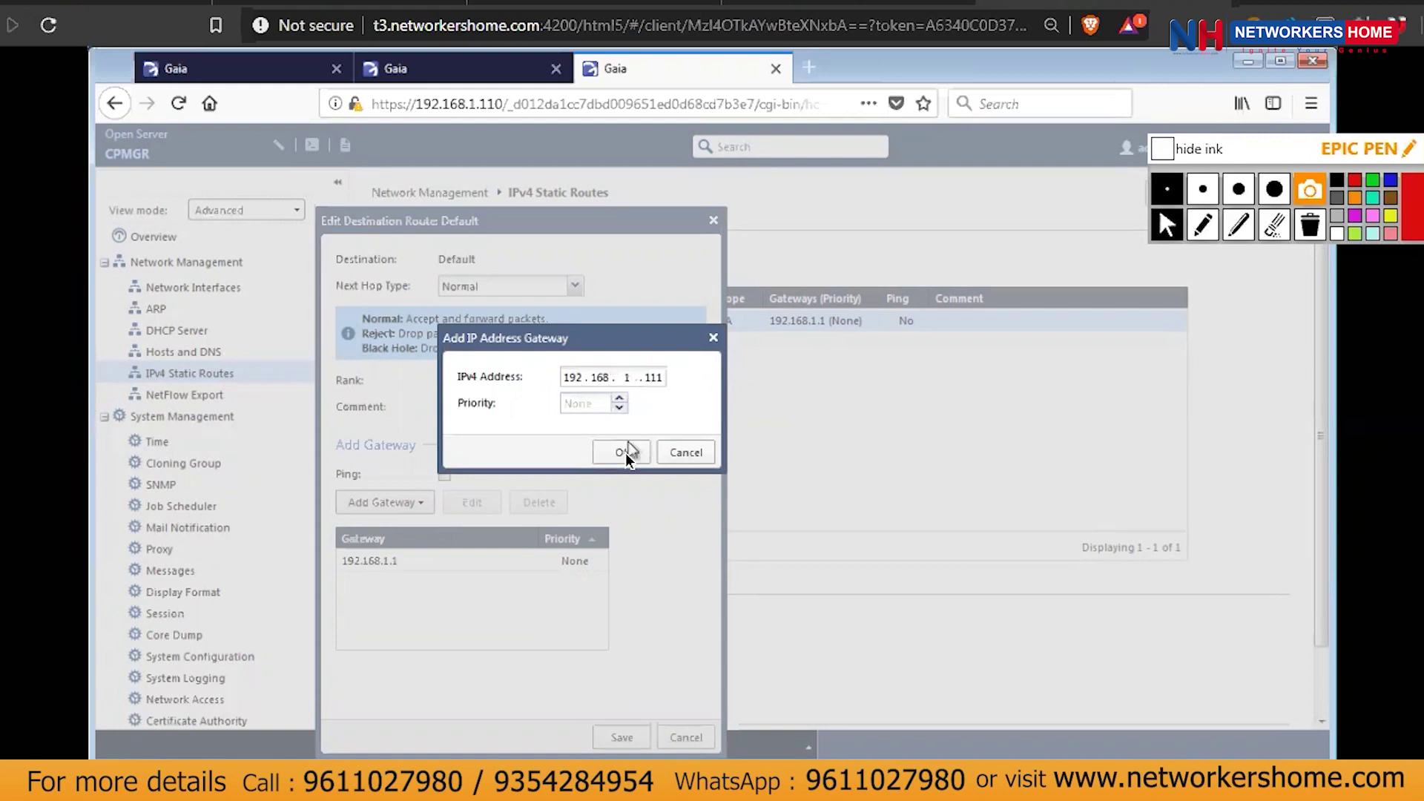
pyautogui.click(623, 454)
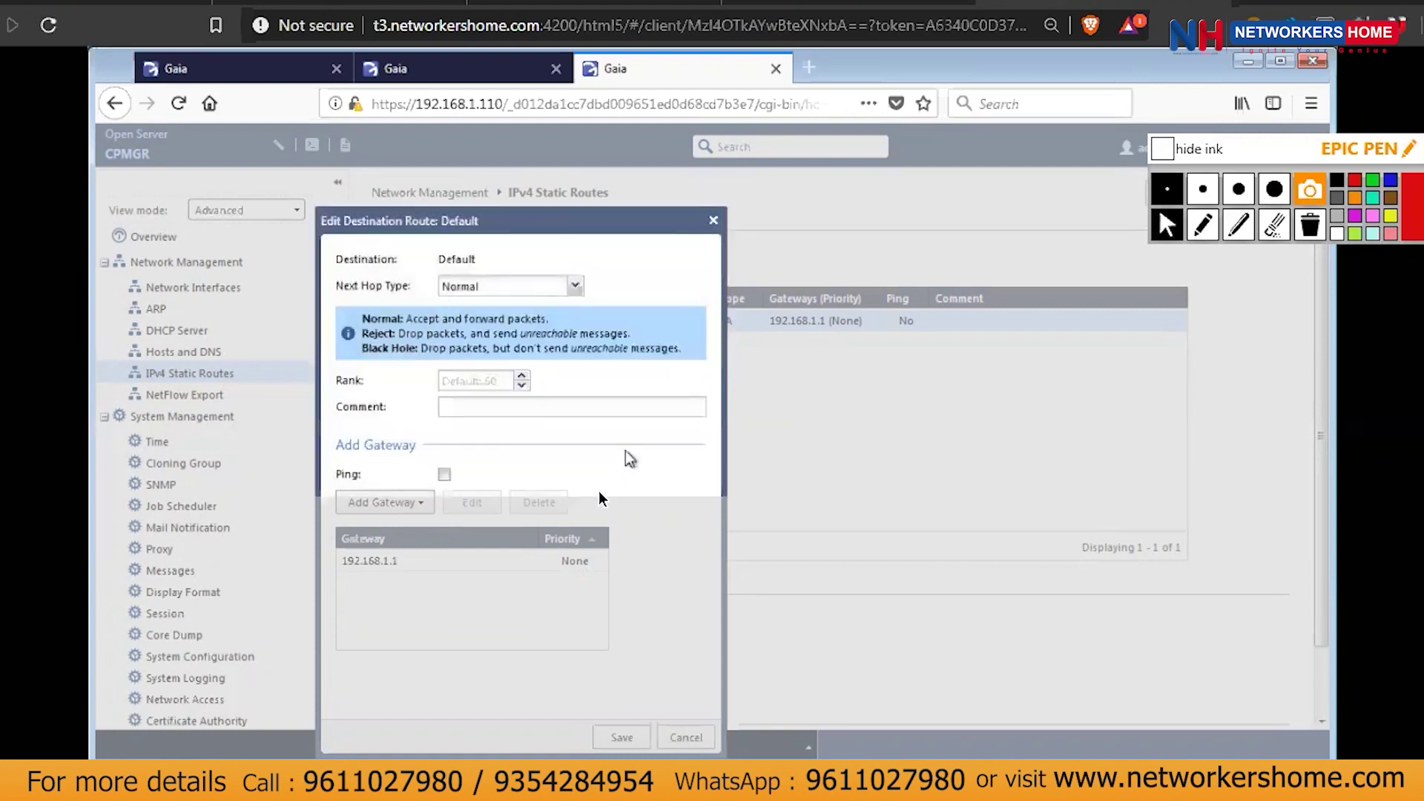
# Remove the old 192.168.1.1 gateway from the Default route and save it
pyautogui.click(412, 568)
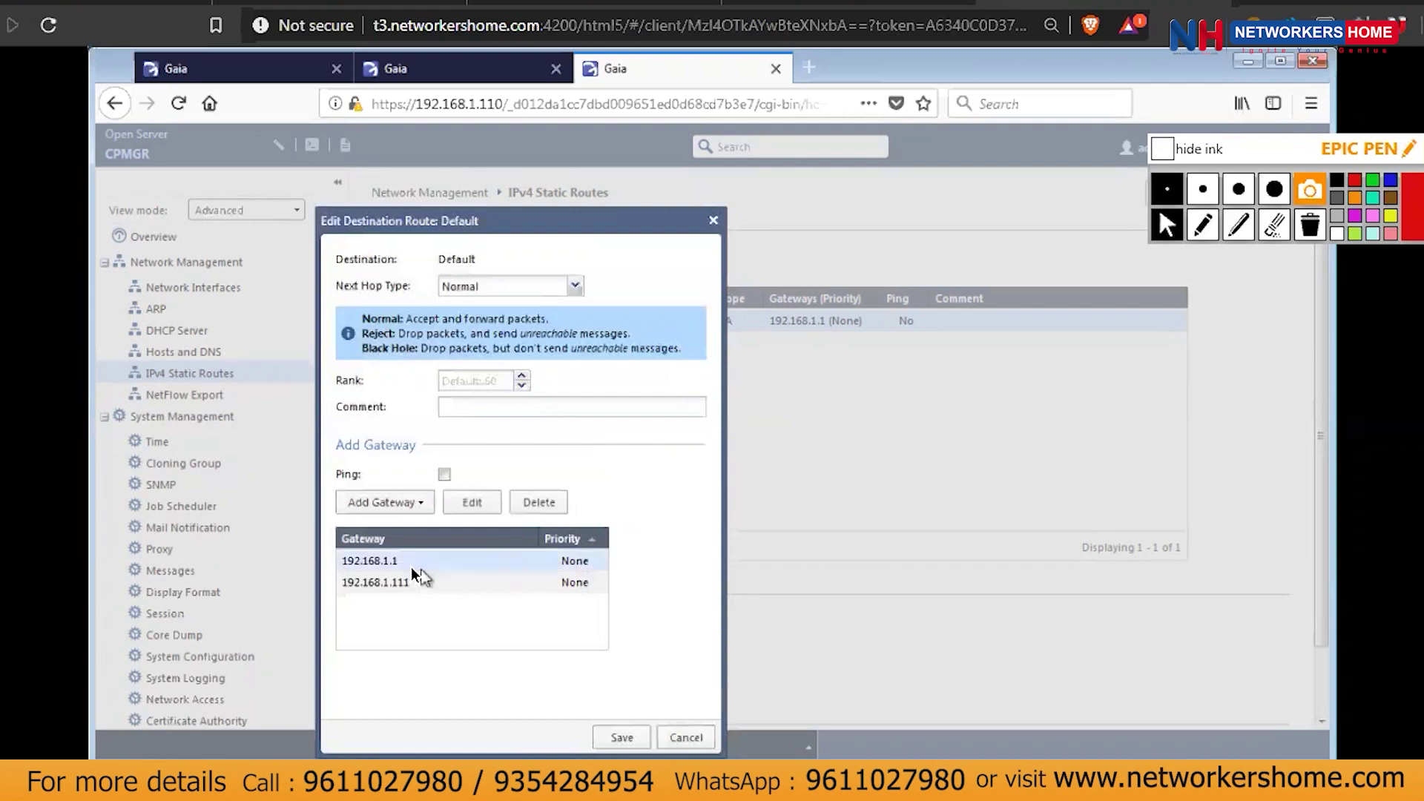
pyautogui.click(541, 503)
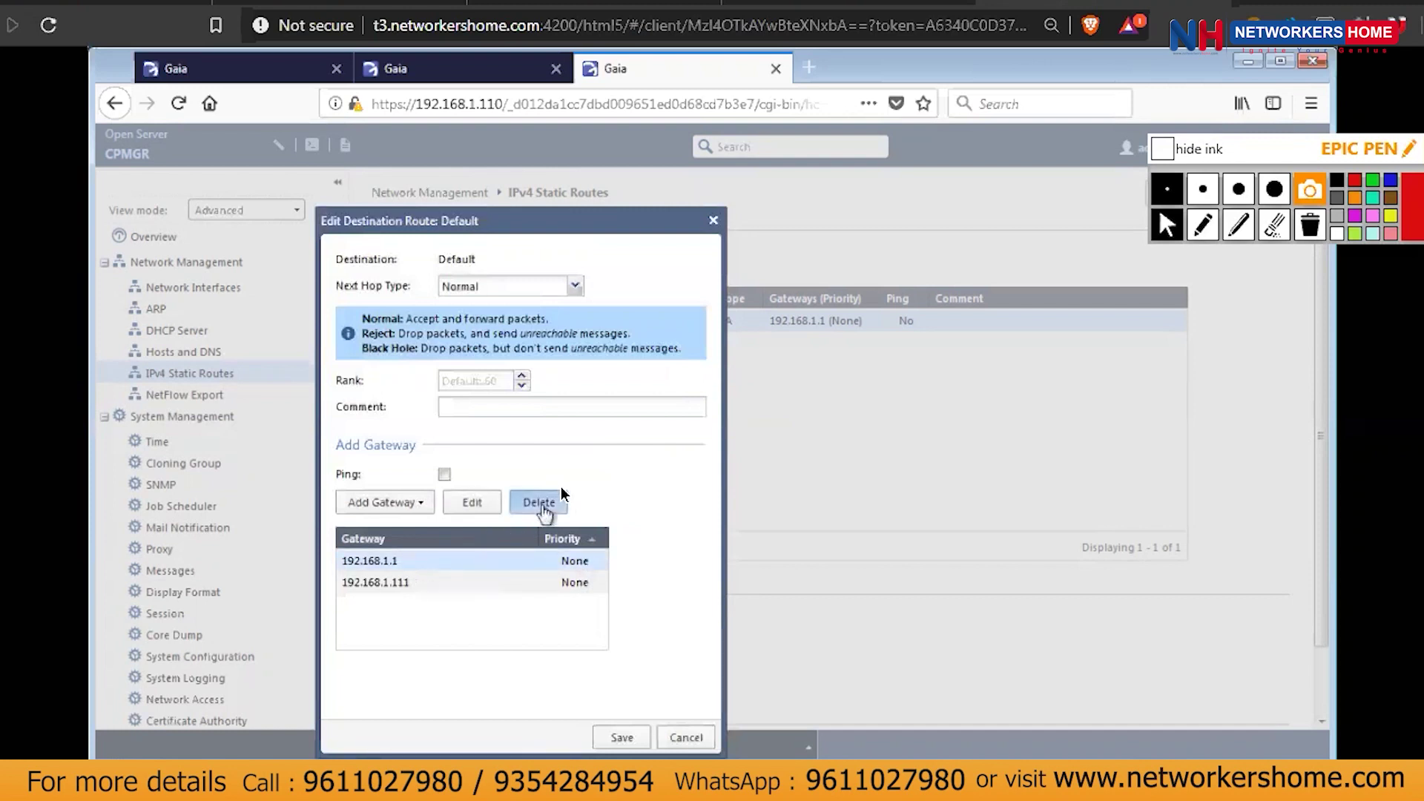
pyautogui.click(627, 739)
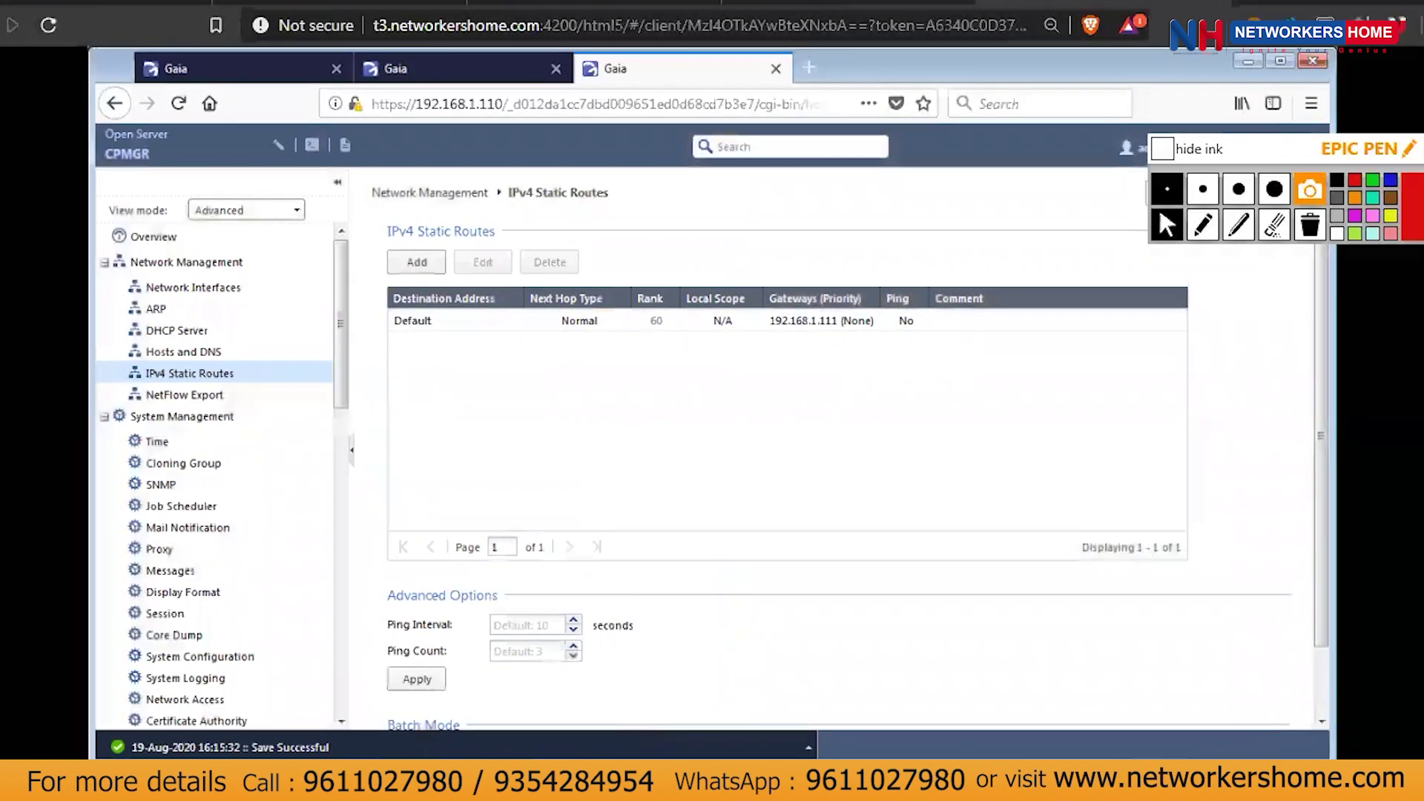
# Complete the CPFW02 (63.8.0.112) gateway wizard, accepting the duplicate-IP warning, to reach its properties
pyautogui.click(897, 500)
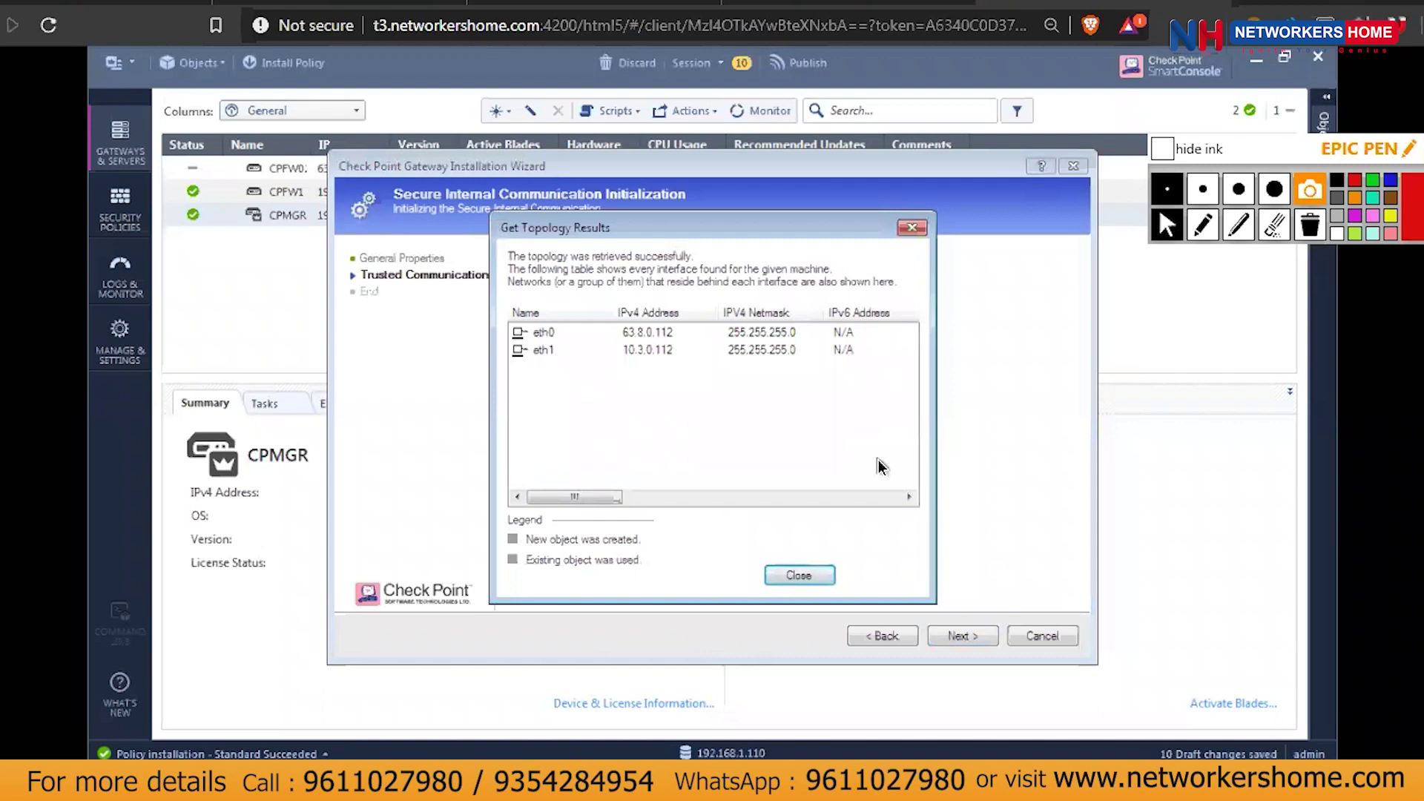
pyautogui.click(814, 574)
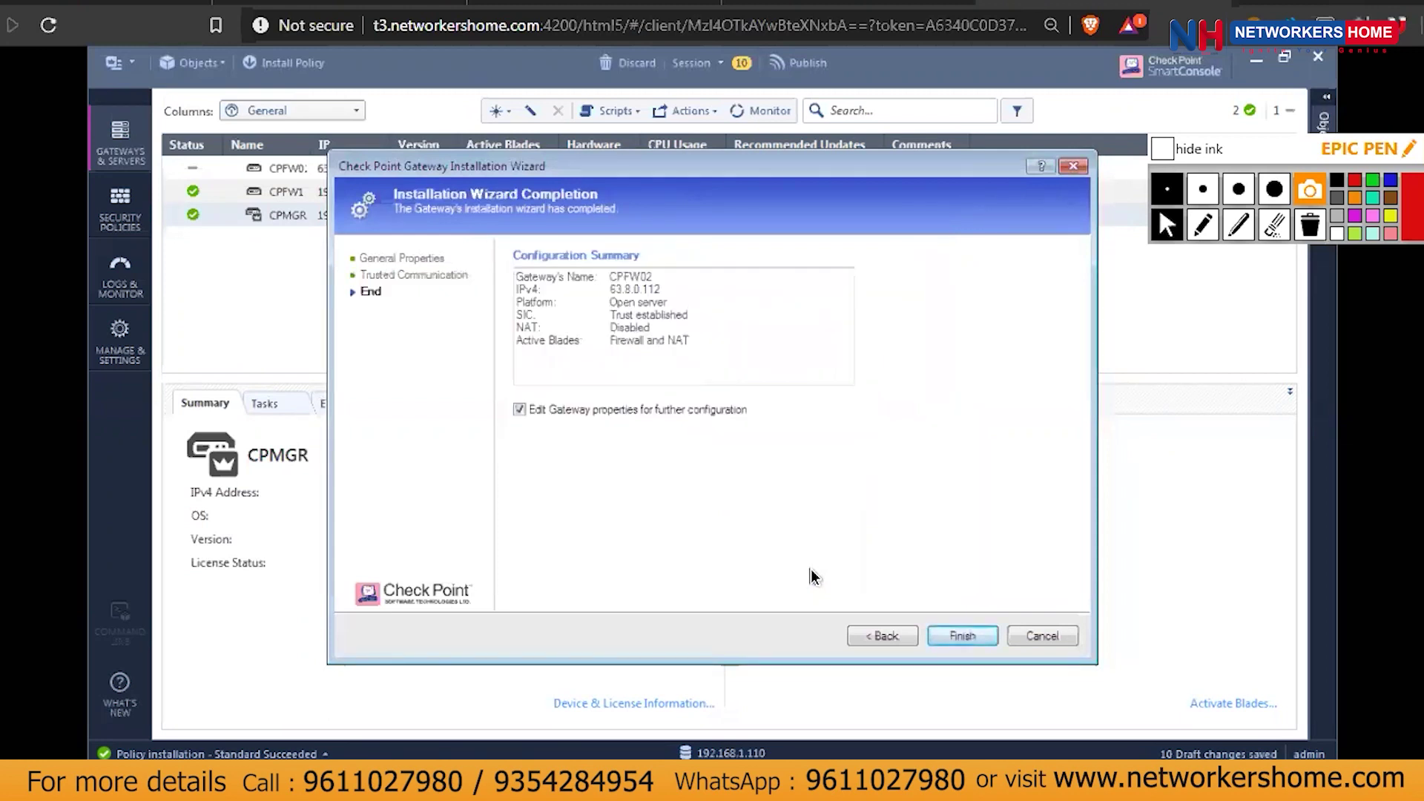
pyautogui.click(967, 639)
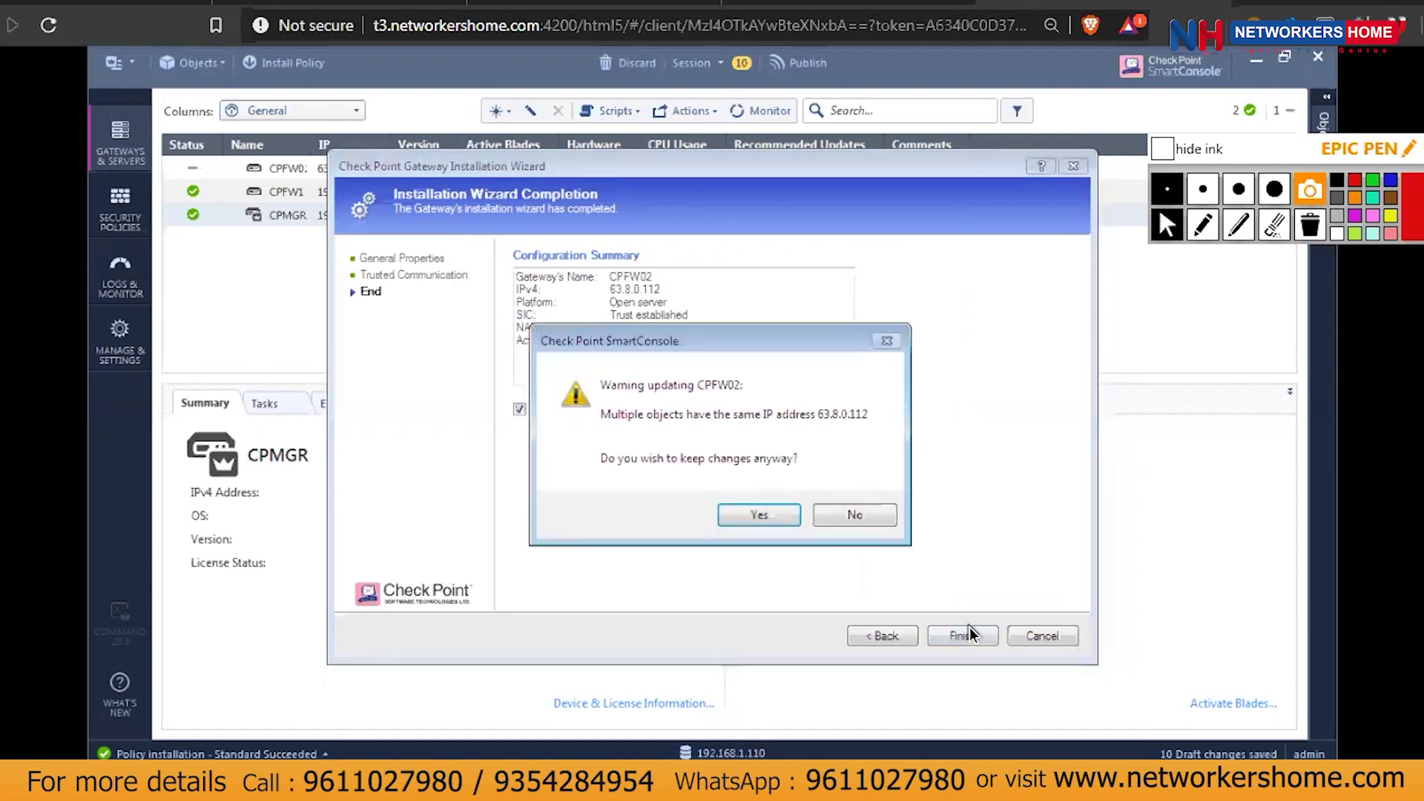
pyautogui.click(790, 519)
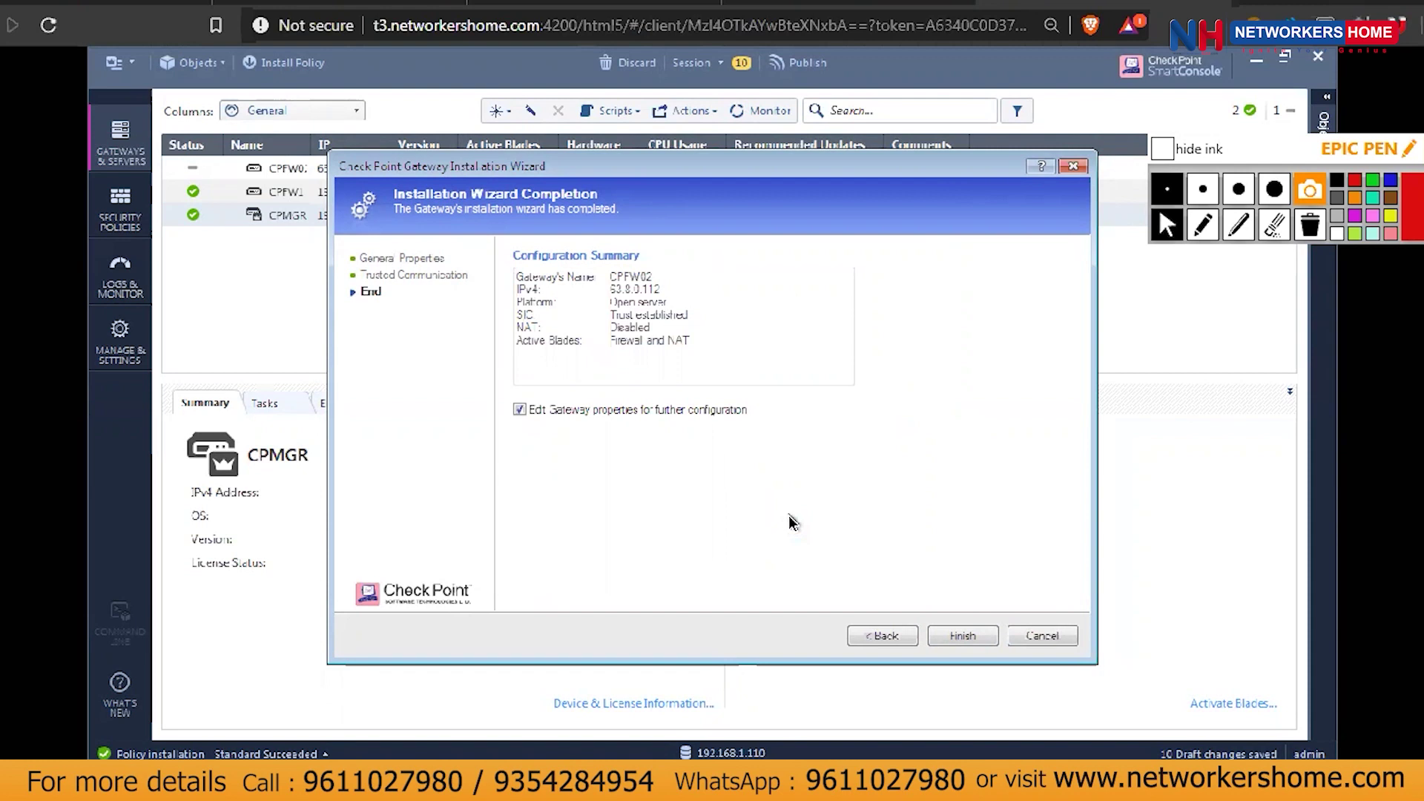
pyautogui.click(963, 637)
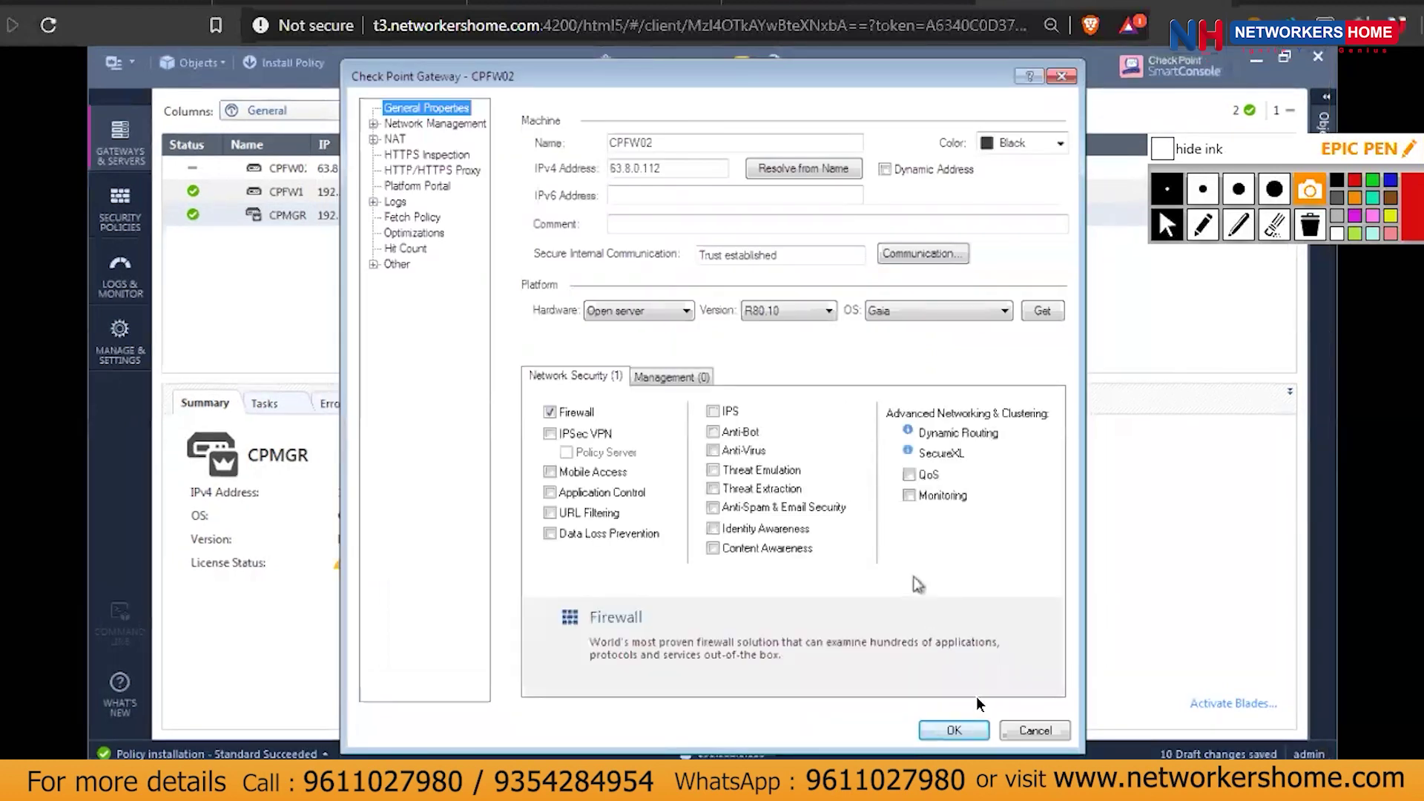
# Confirm CPFW02's gateway properties and accept the 'No interfaces are defined' warning
pyautogui.click(965, 732)
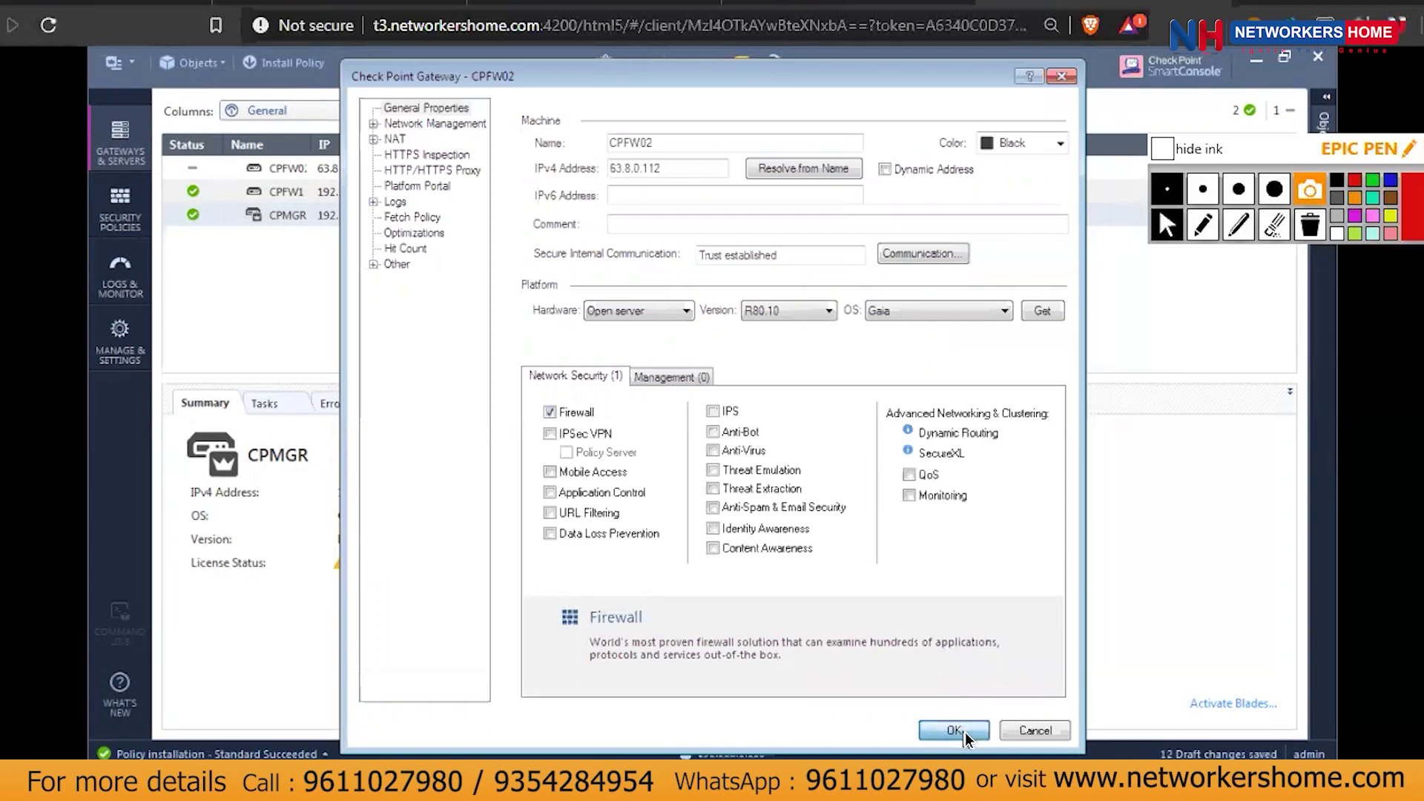
pyautogui.click(955, 730)
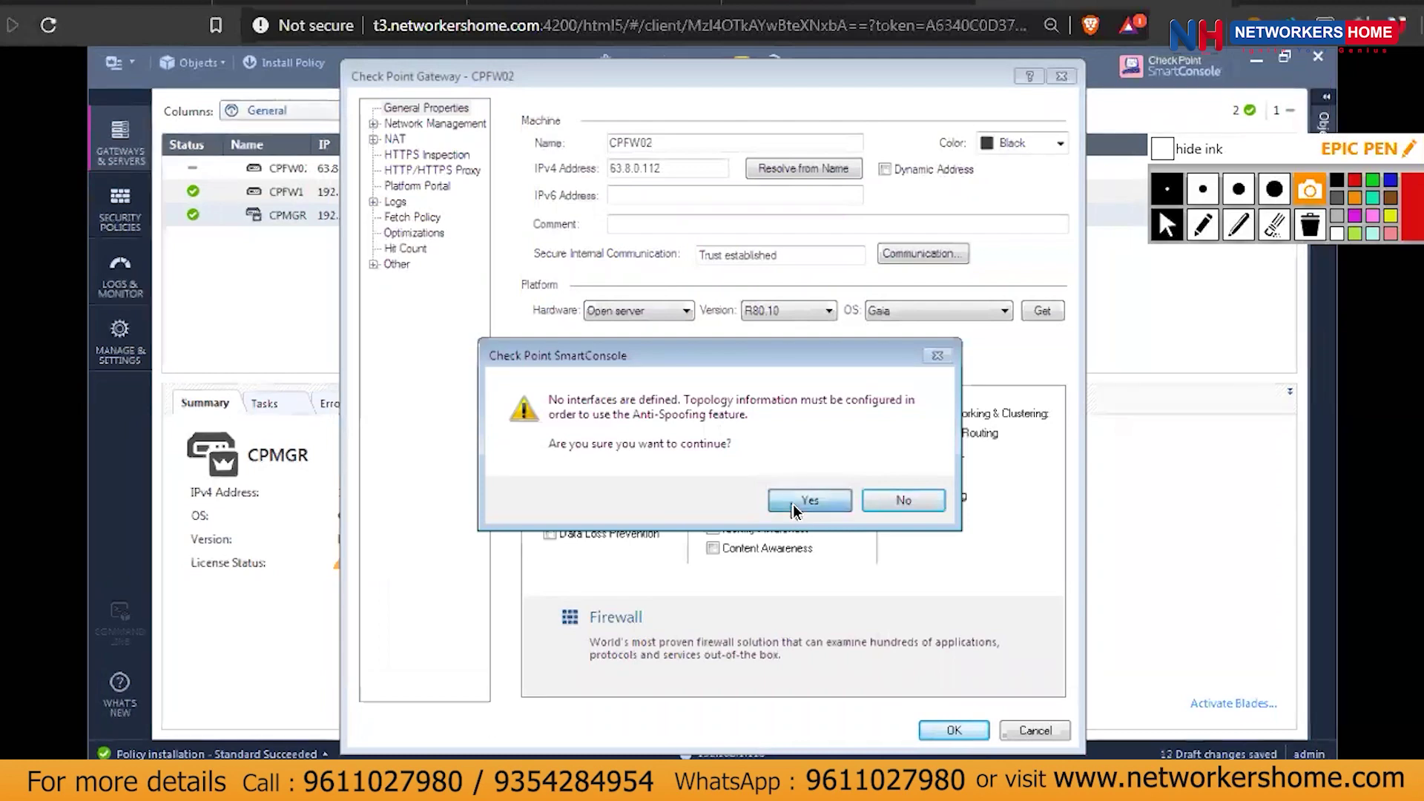
pyautogui.click(795, 511)
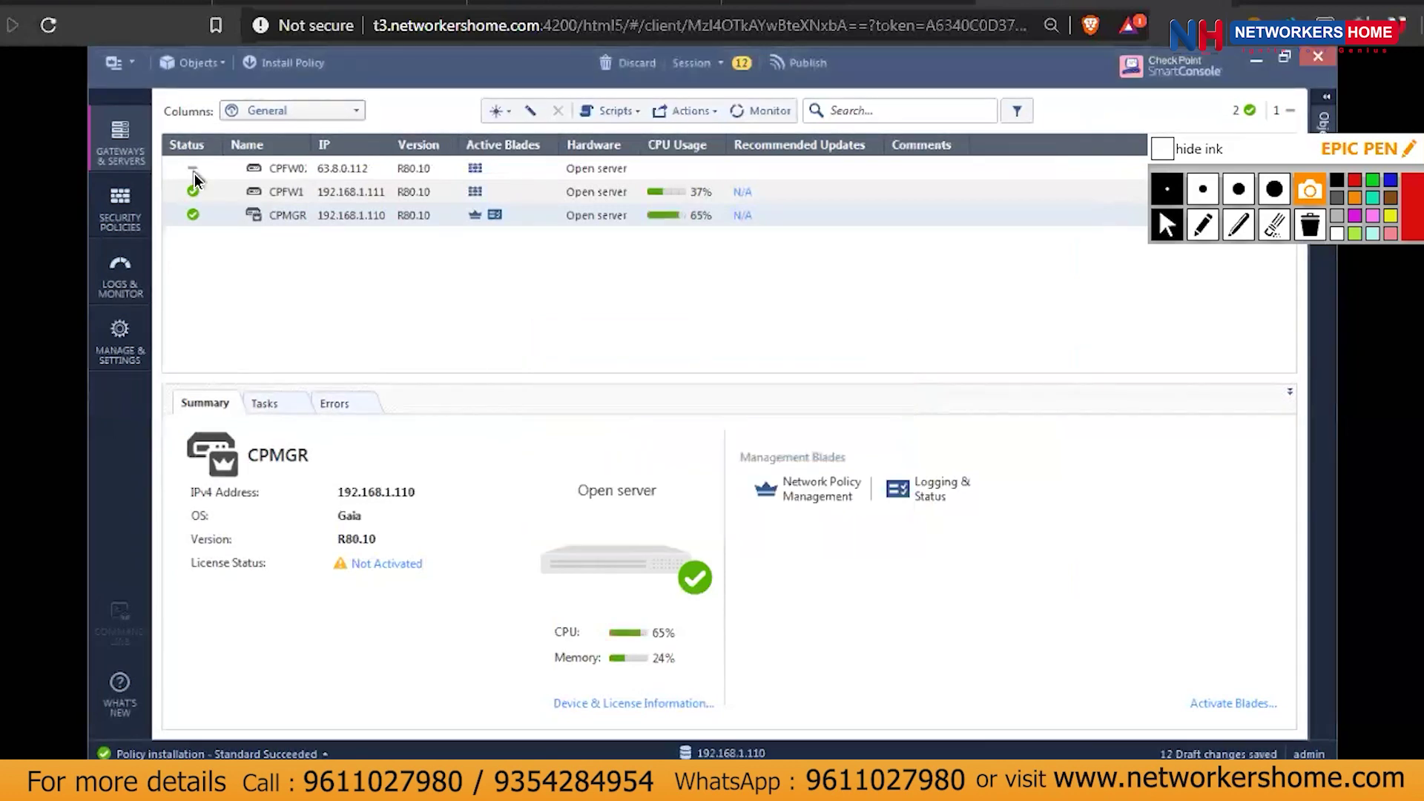
# Publish the session's 13 draft changes and switch the browser to full screen
pyautogui.click(795, 66)
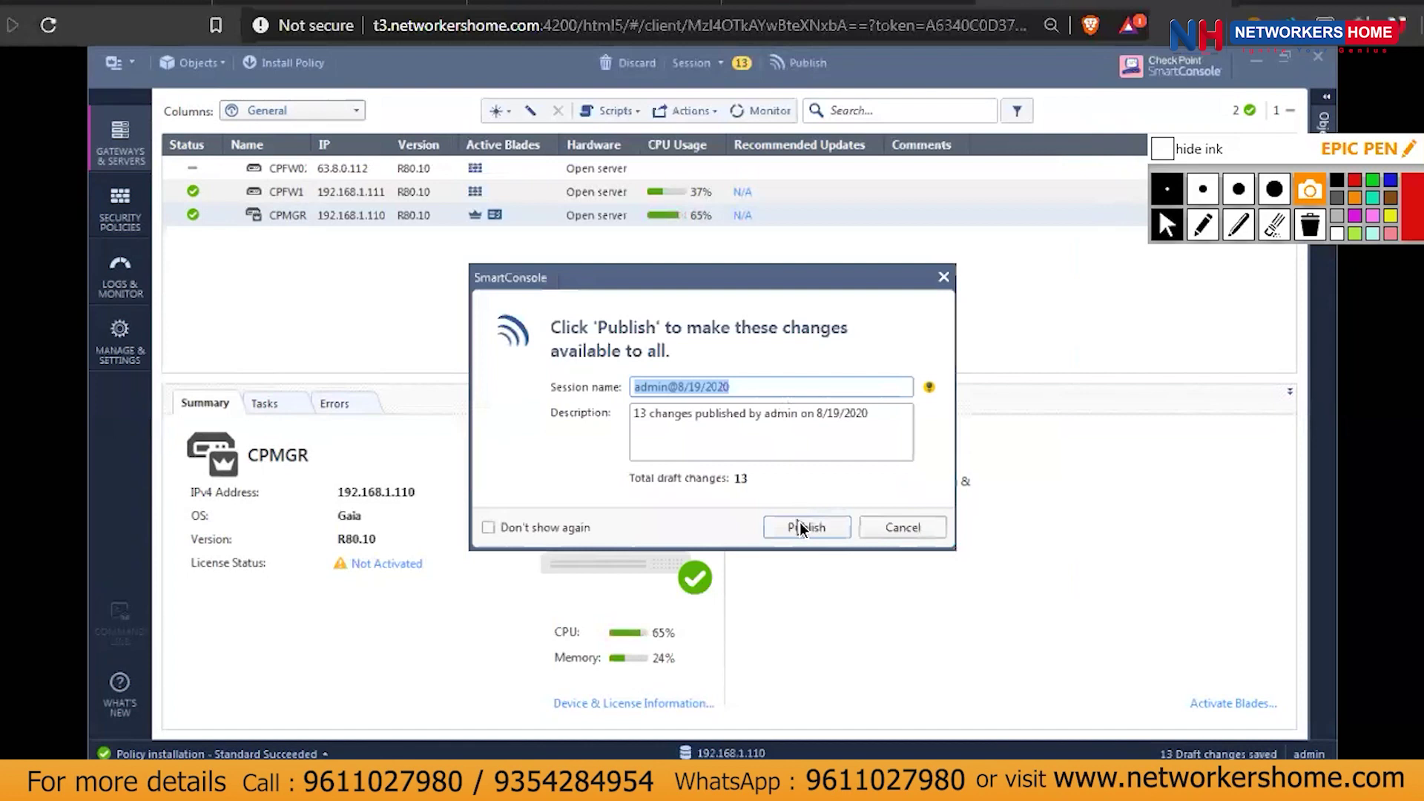
pyautogui.click(801, 527)
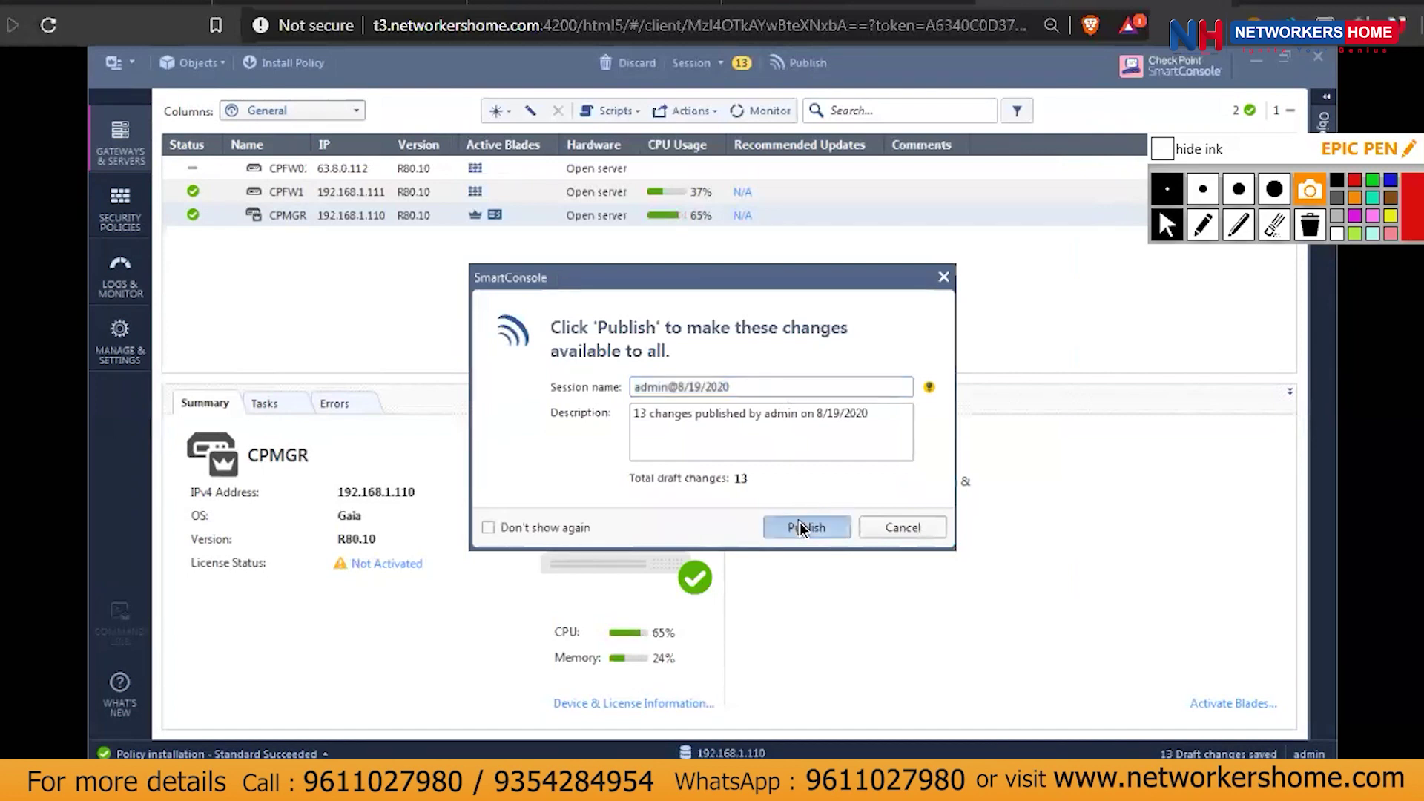
pyautogui.click(801, 528)
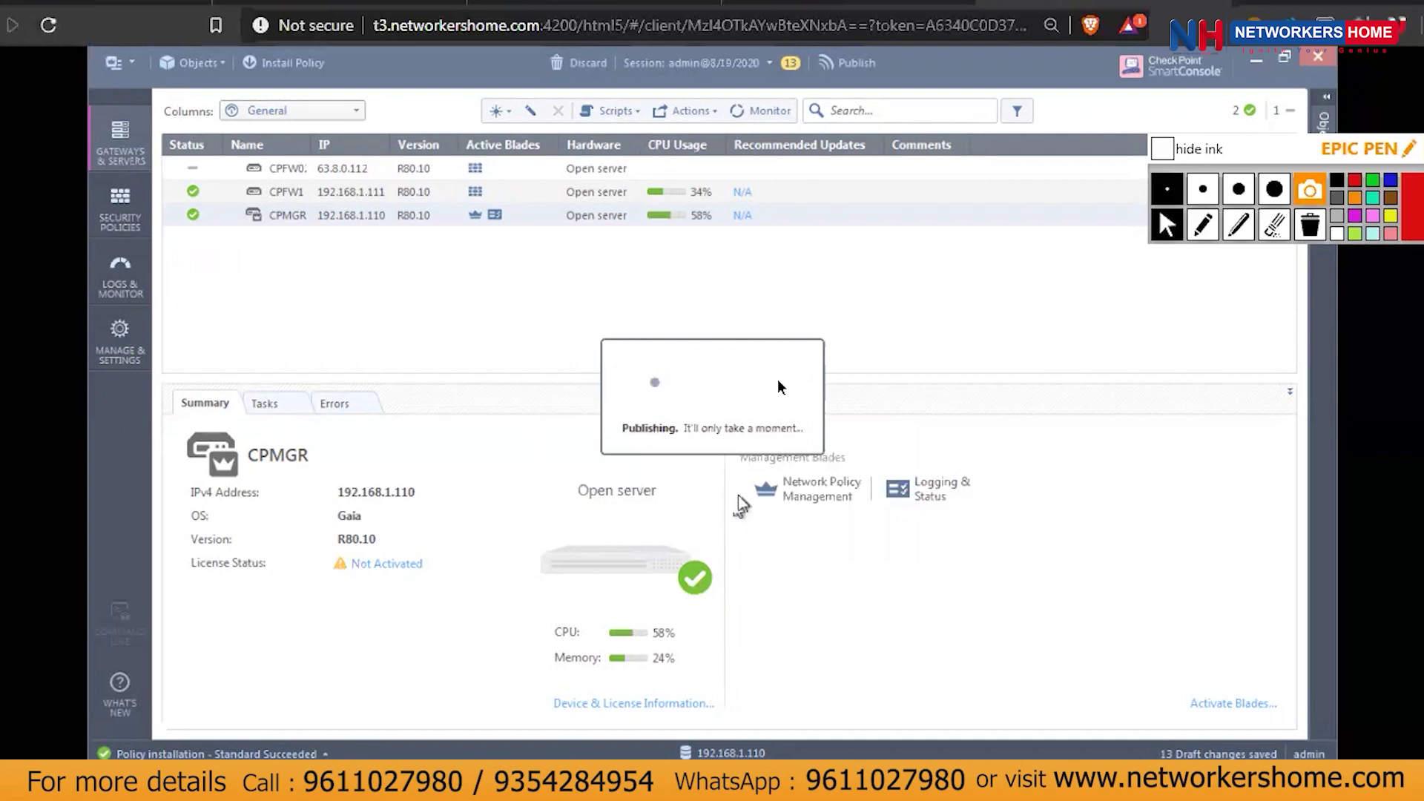
pyautogui.hotkey('alt', 'f')
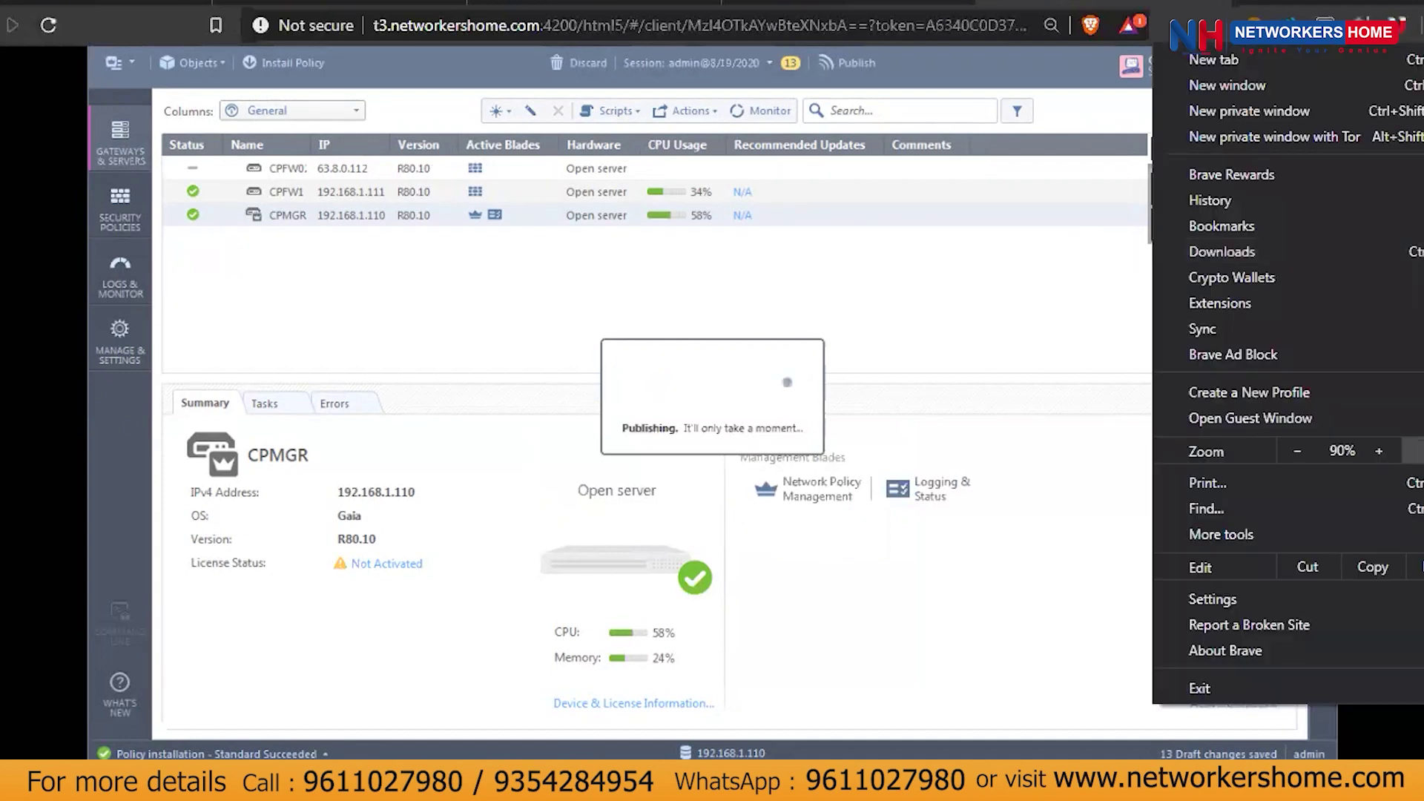
pyautogui.press('F11')
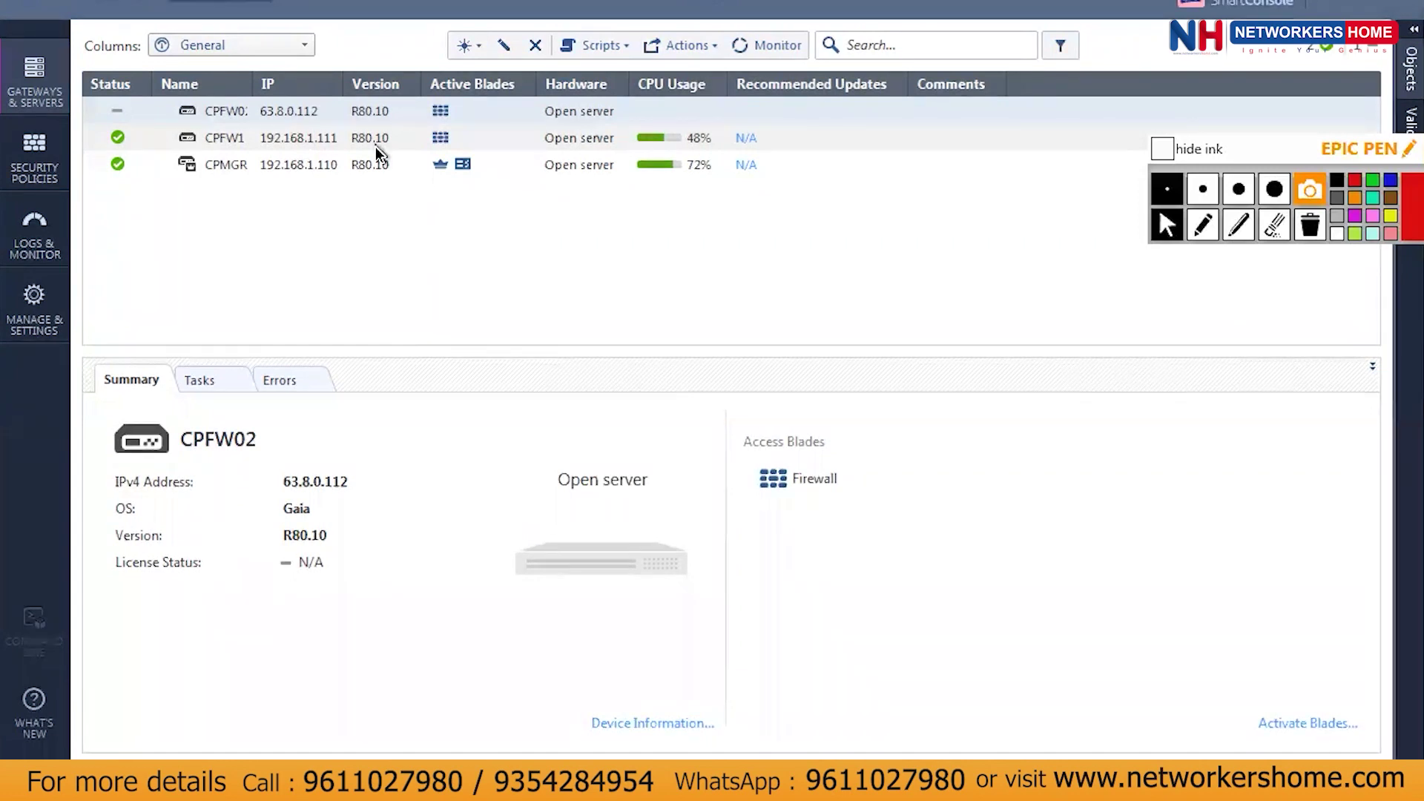
# Install the Standard policy on gateways CPFW02 and CPFW1, then dismiss Recent Tasks
pyautogui.hotkey('ctrl', 'shift', 'Return')
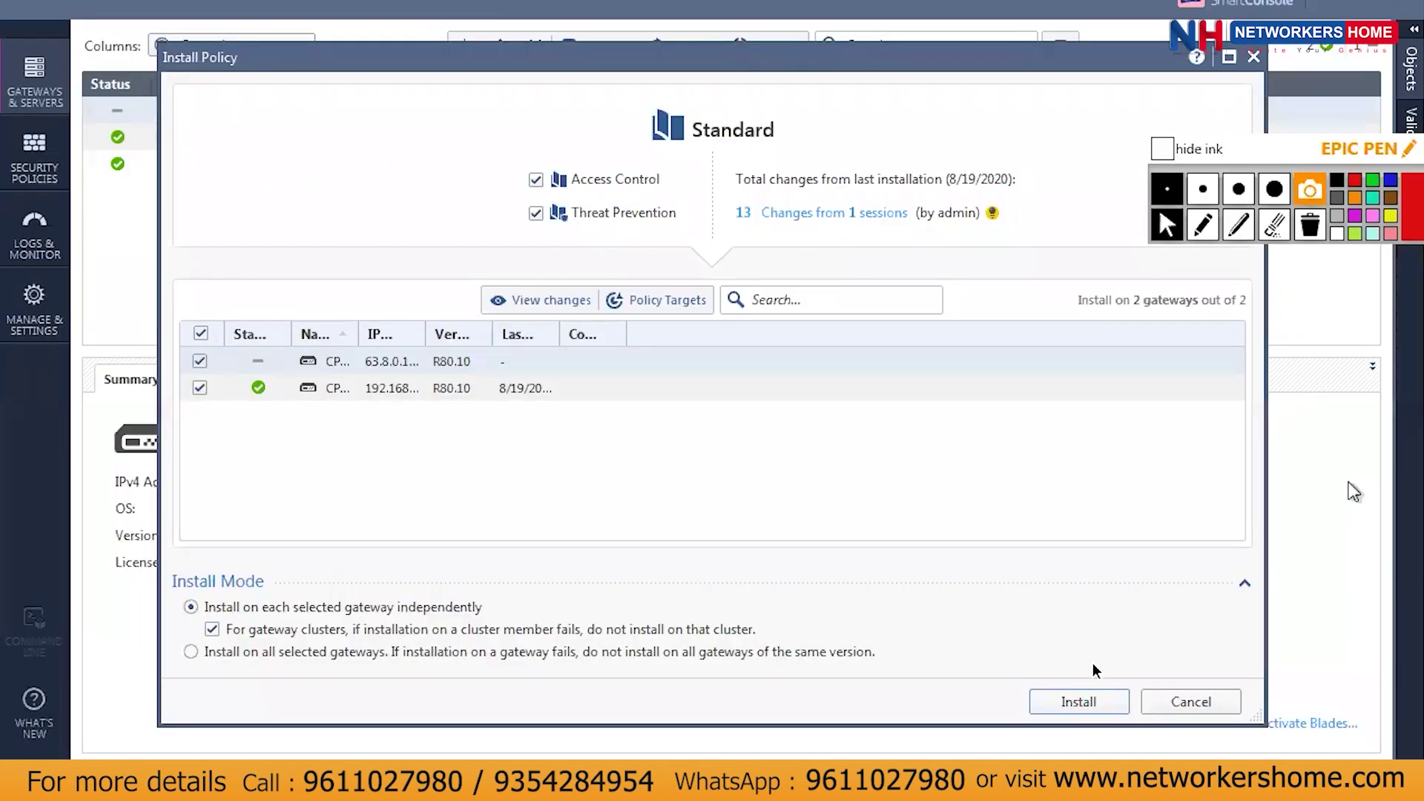
pyautogui.click(1095, 706)
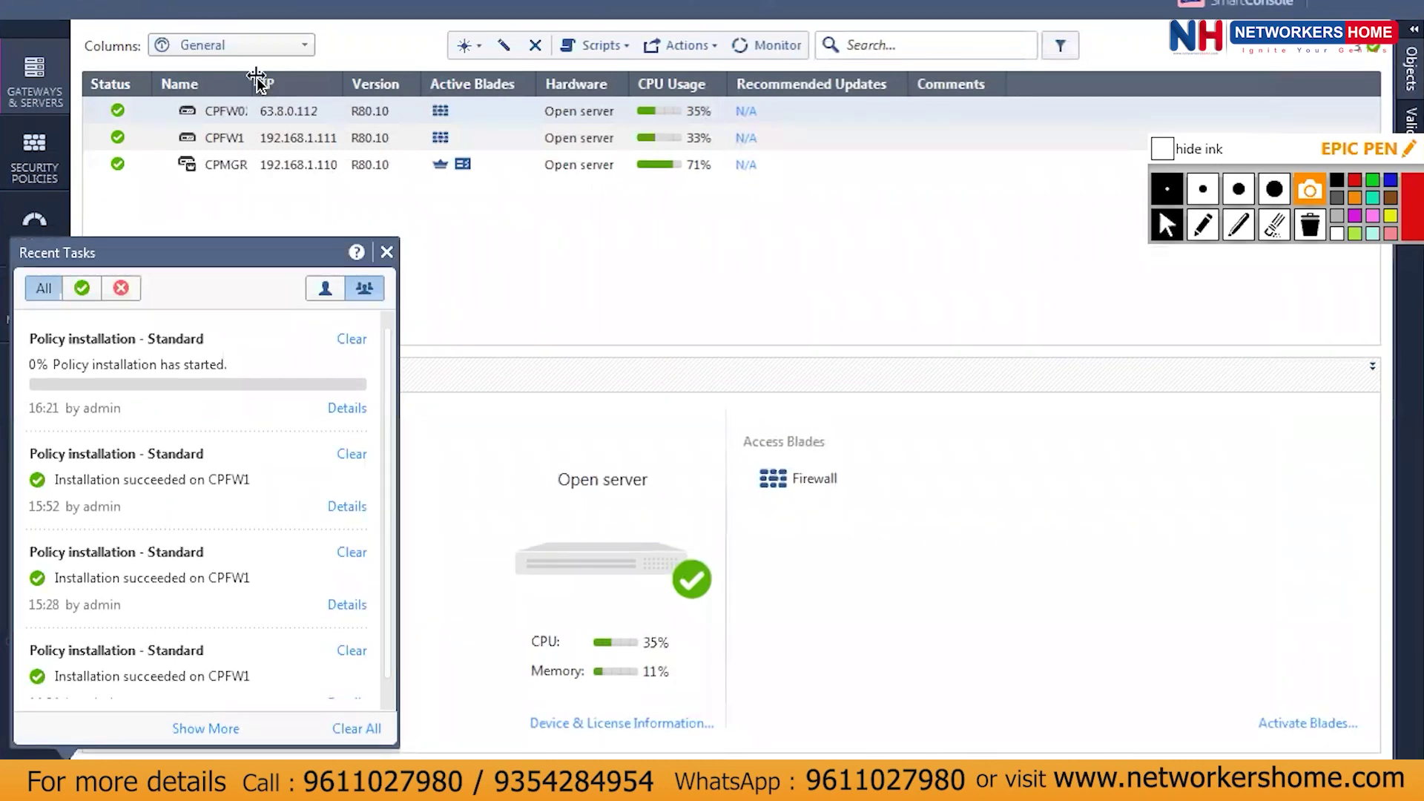
pyautogui.click(256, 78)
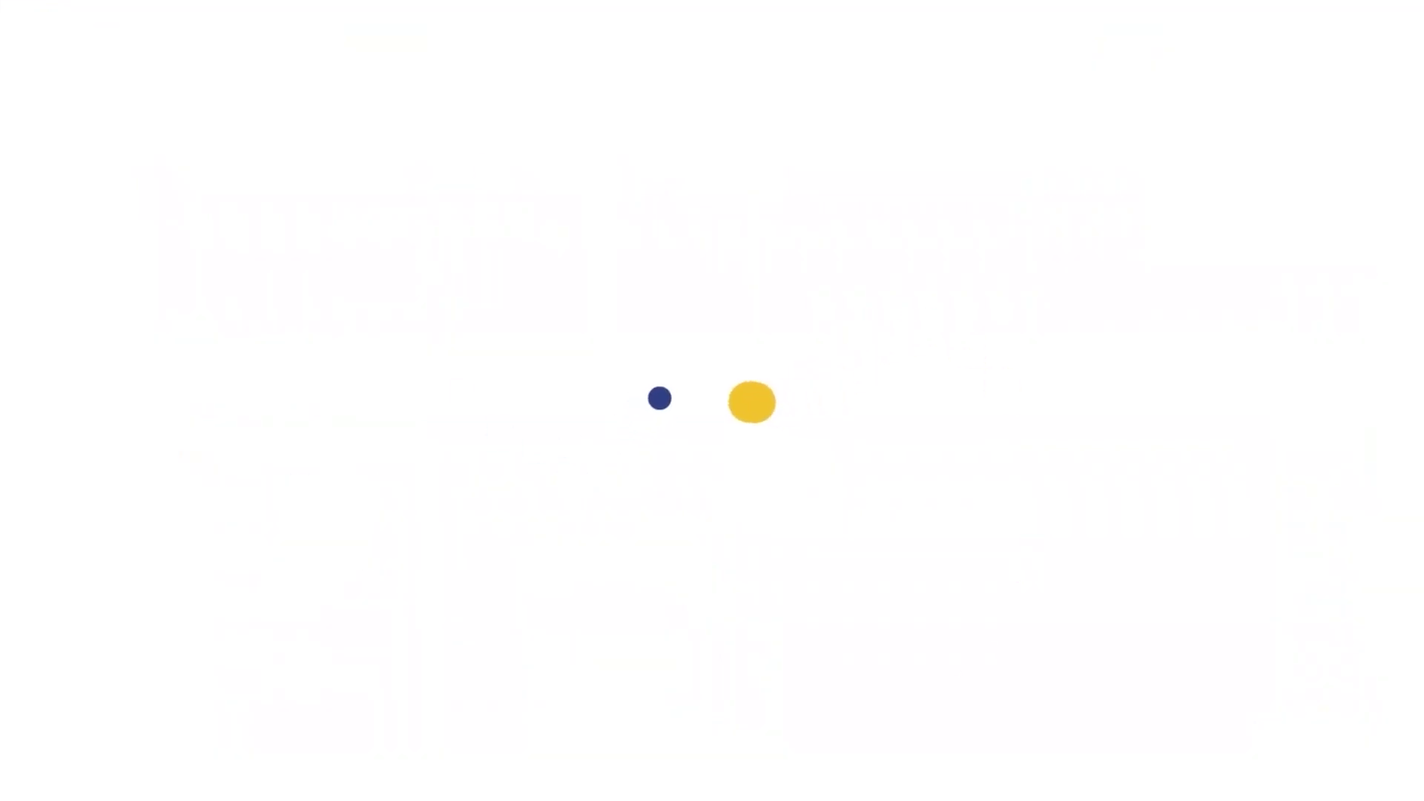